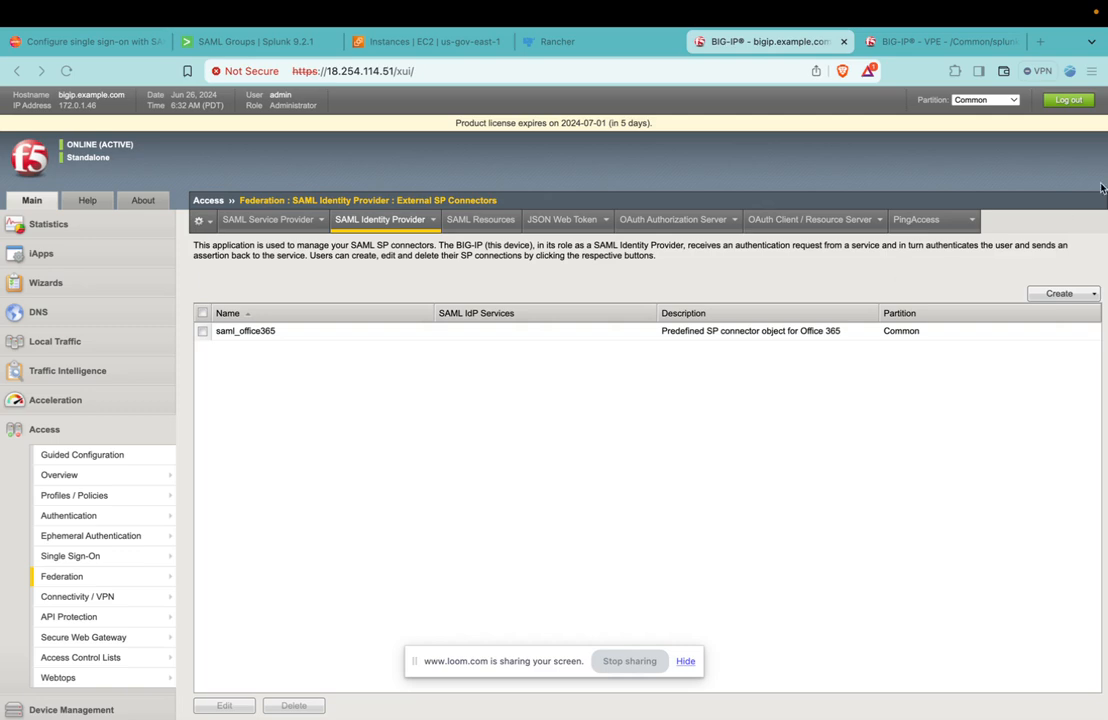
Review the prerequisites for configuring SAML single sign-on in the Splunk 9.2.1 documentation.
click(245, 44)
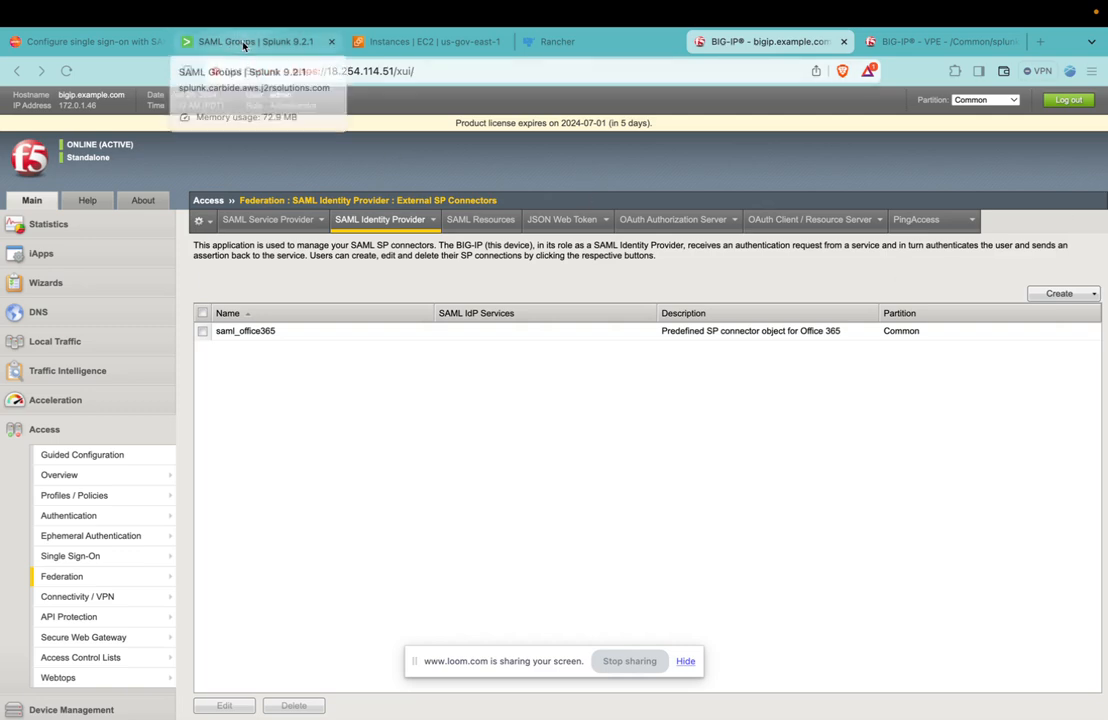
click(87, 42)
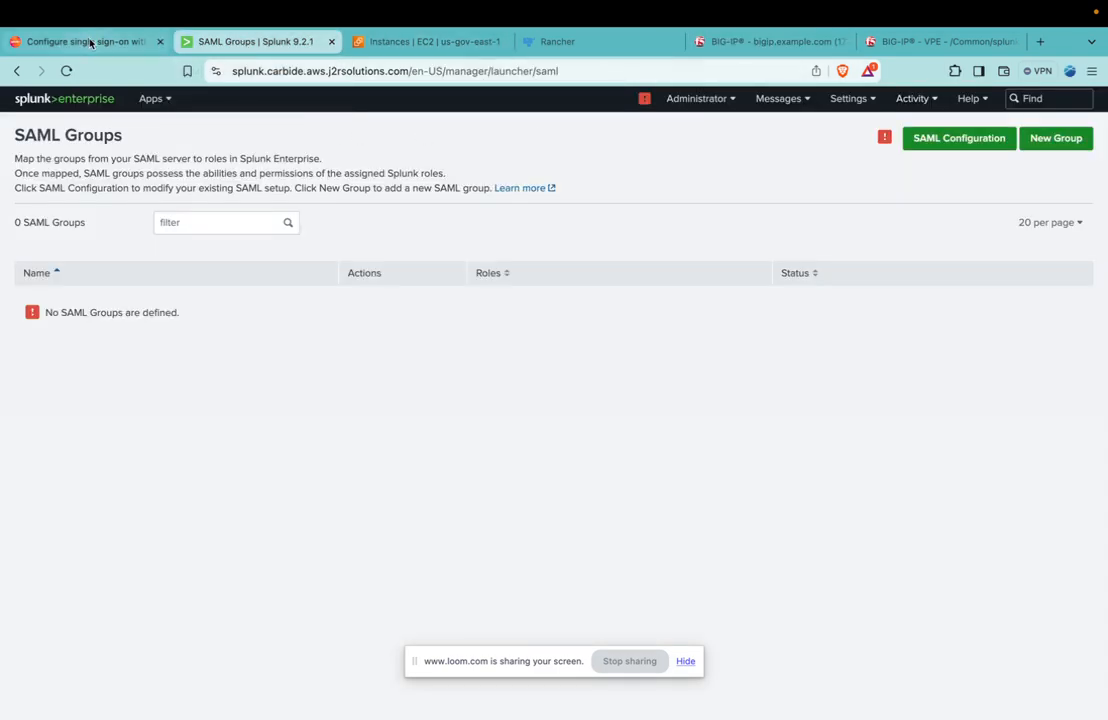
click(290, 70)
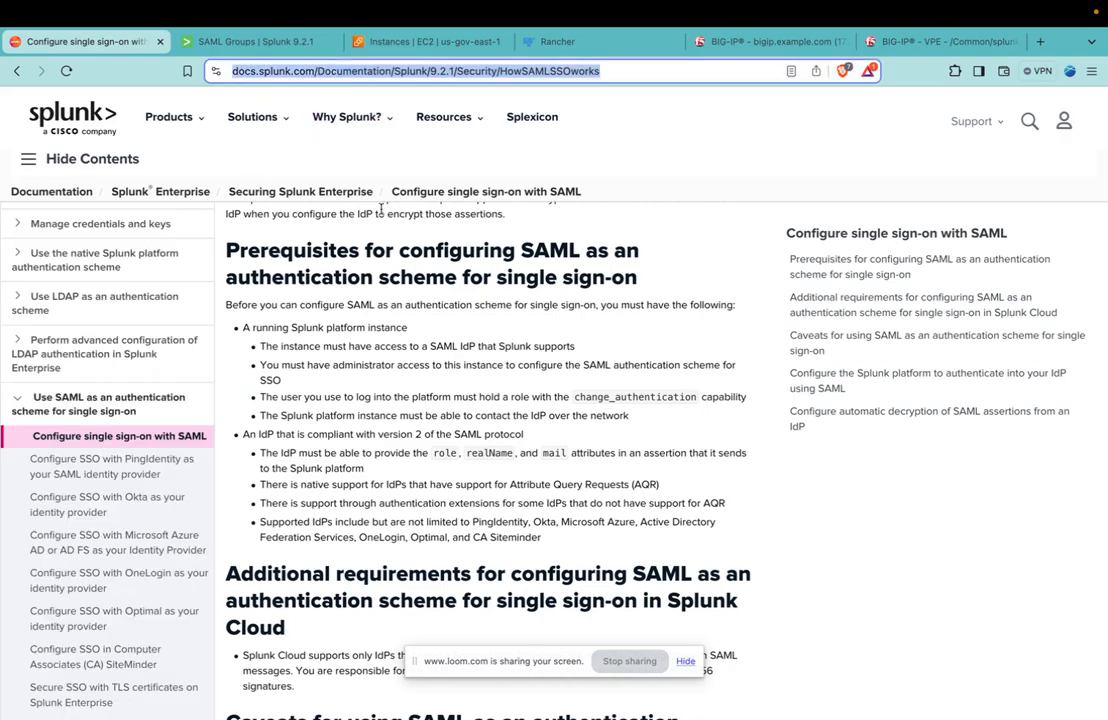
scroll(418, 302, up, 3)
scroll(418, 302, down, 6)
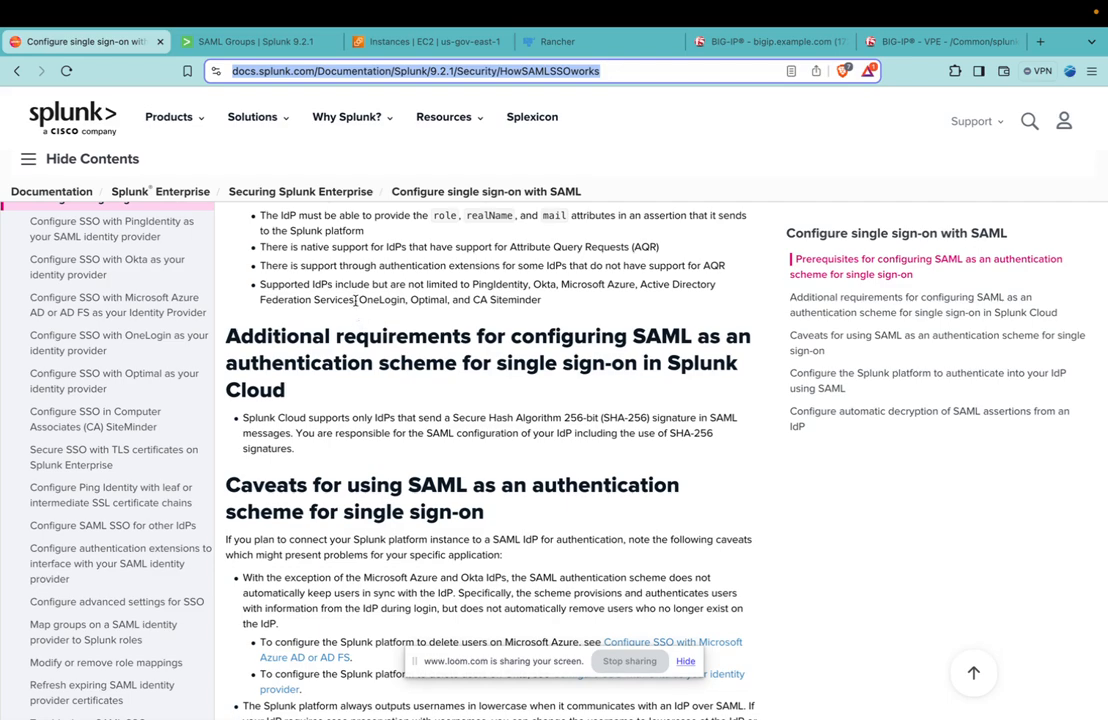
scroll(353, 290, up, 1)
scroll(353, 290, up, 3)
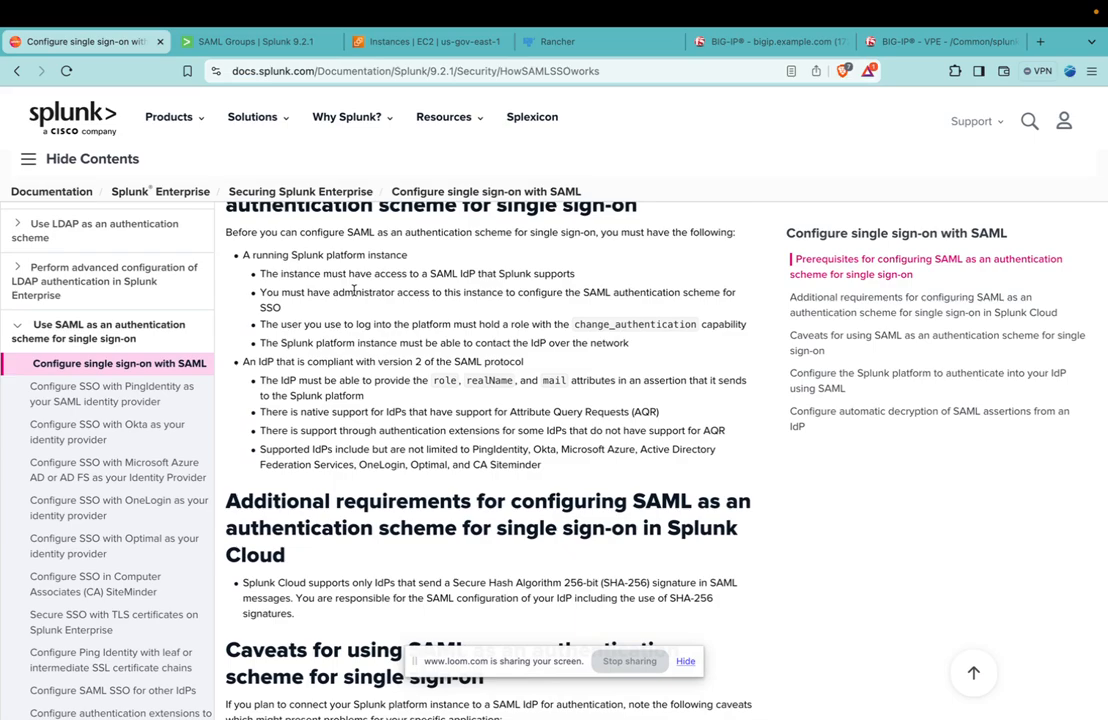
scroll(382, 283, up, 8)
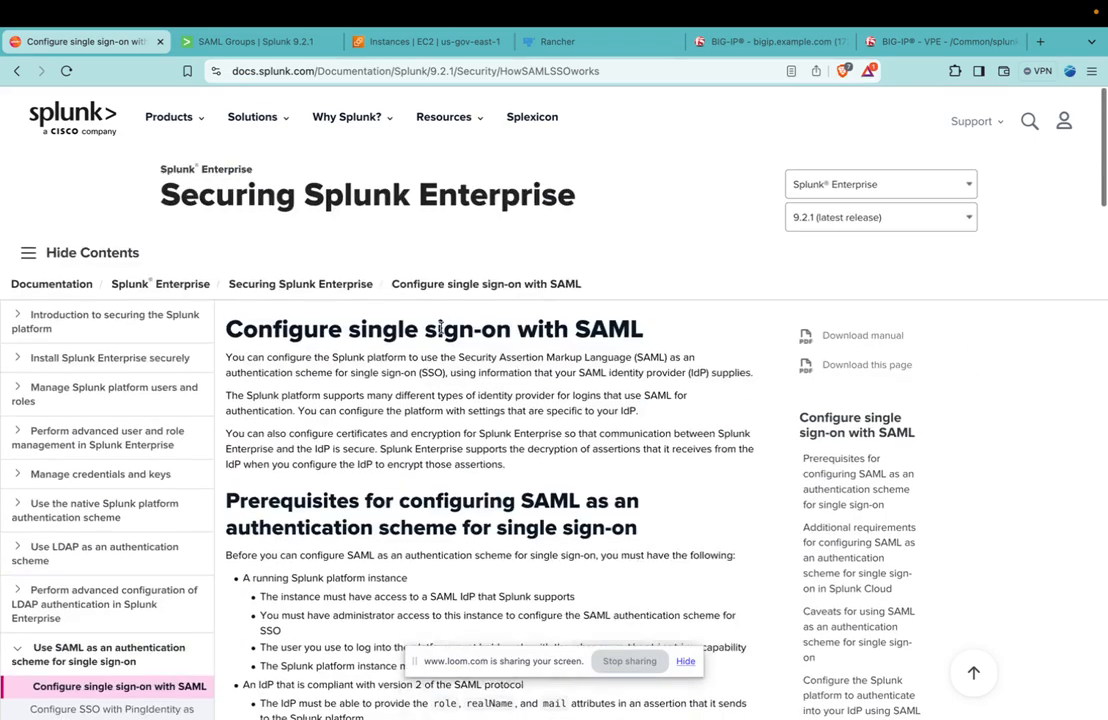
Examine the flow of the splunk_saml access policy in the BIG-IP visual policy editor and return to the main BIG-IP console.
click(765, 41)
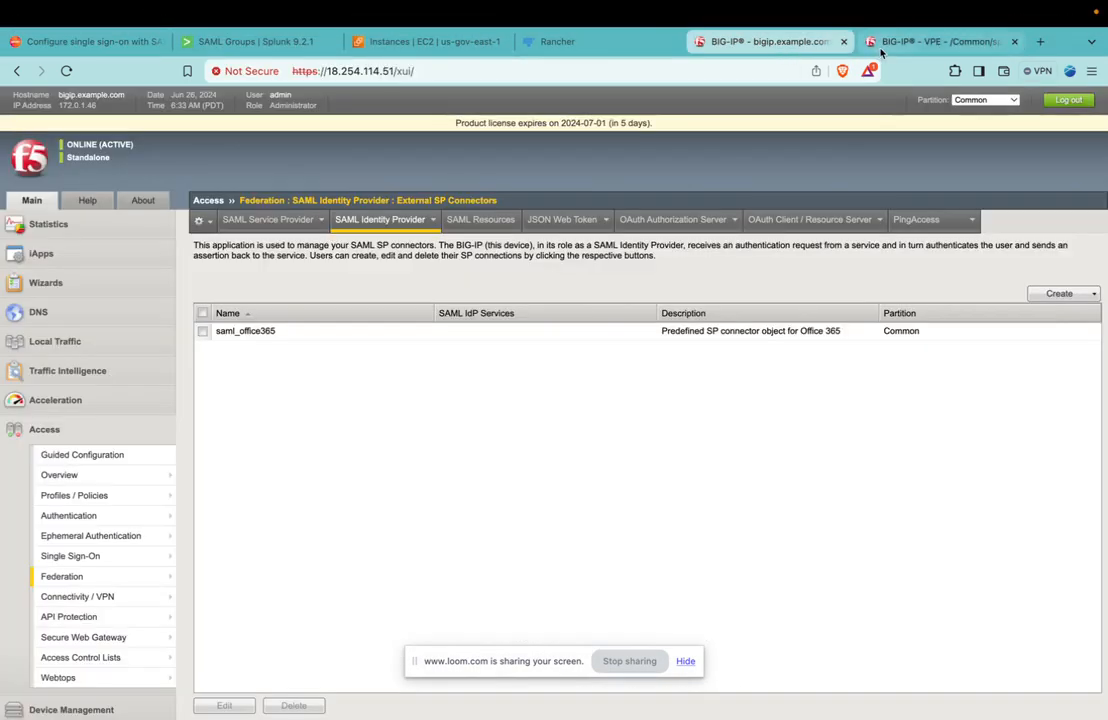
click(880, 43)
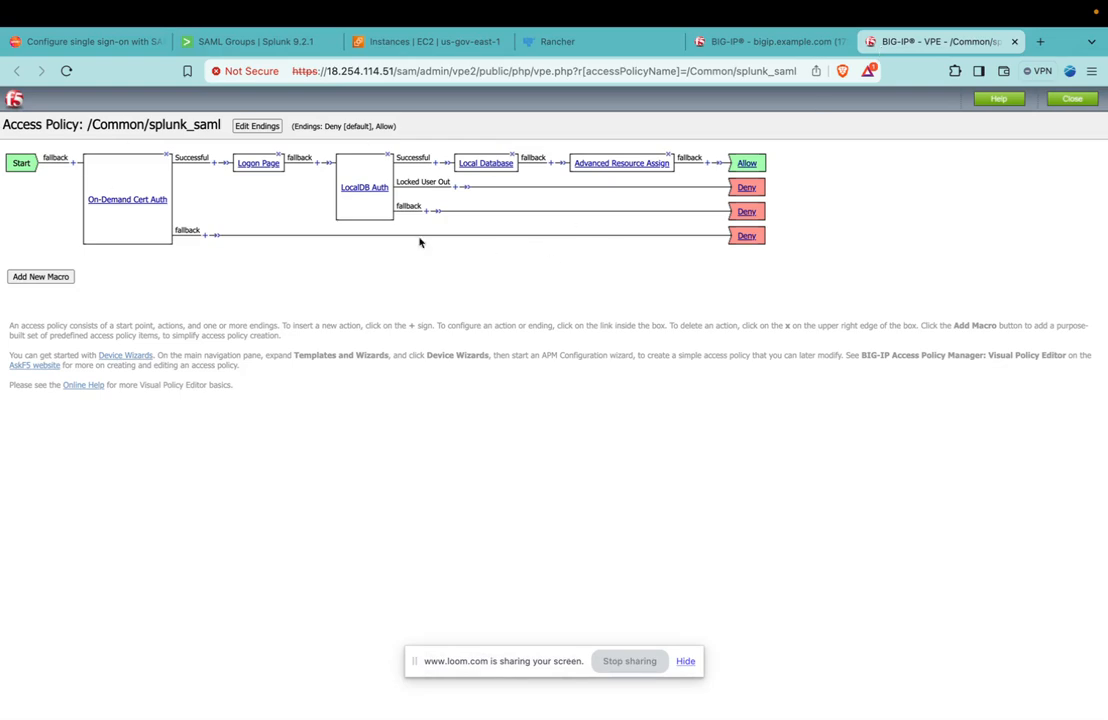
click(762, 42)
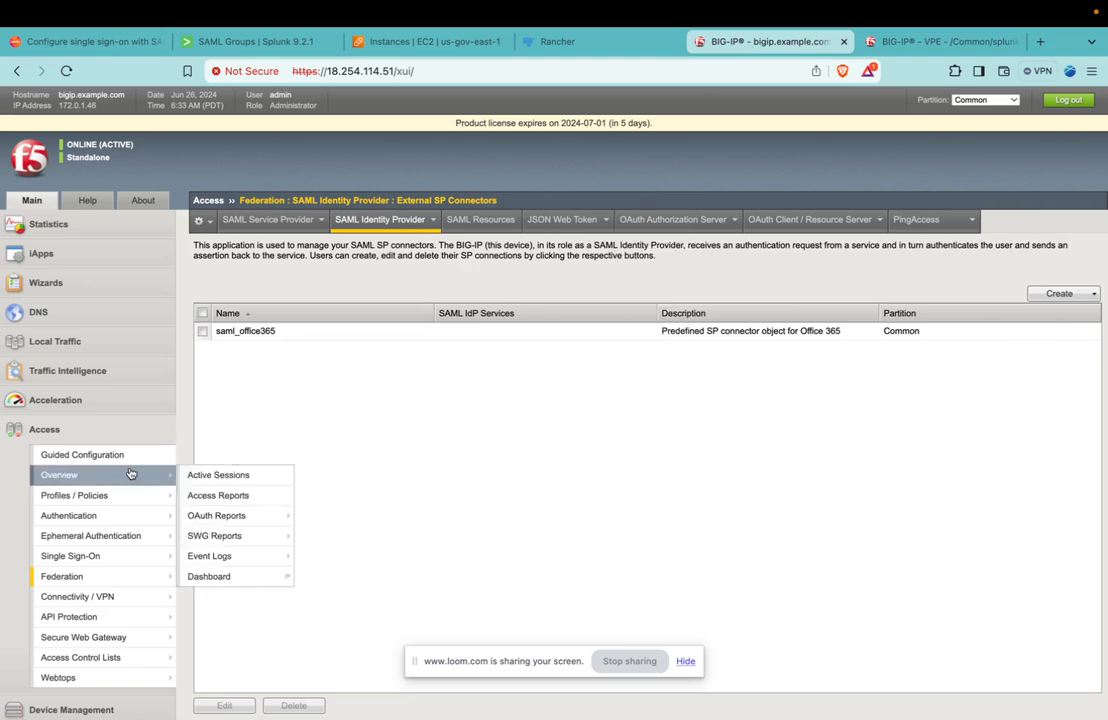
Go to the Local IdP Services of the SAML Identity Provider under Federation and start creating a new IdP service.
click(150, 455)
mouse_move(113, 516)
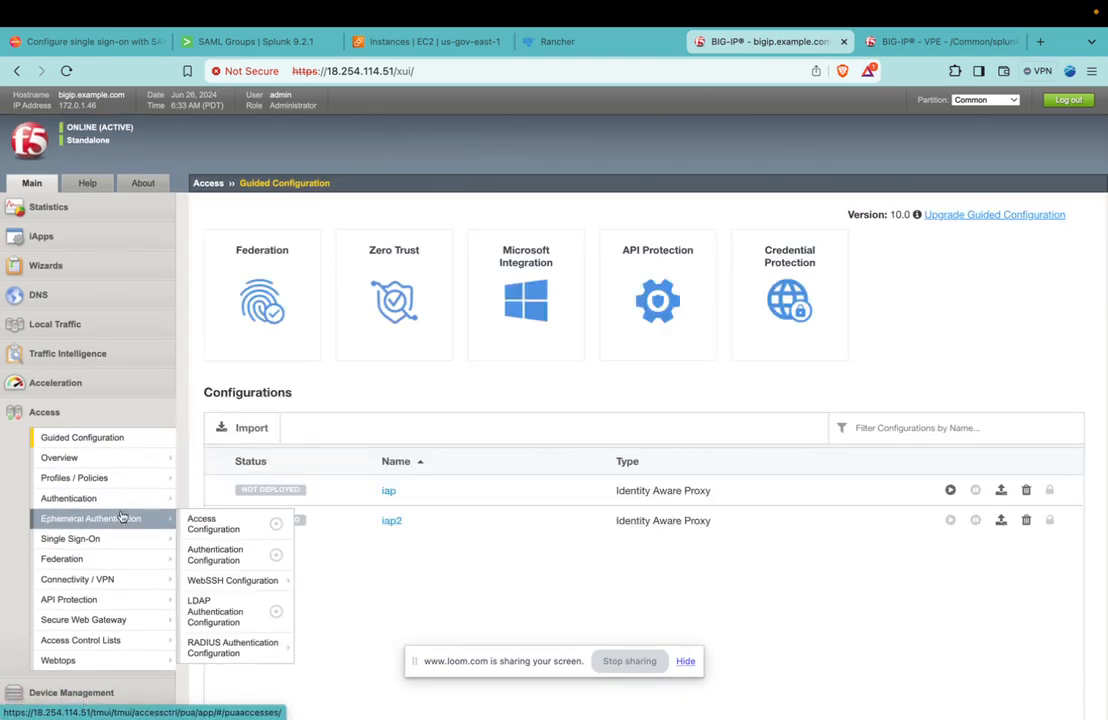
mouse_move(115, 540)
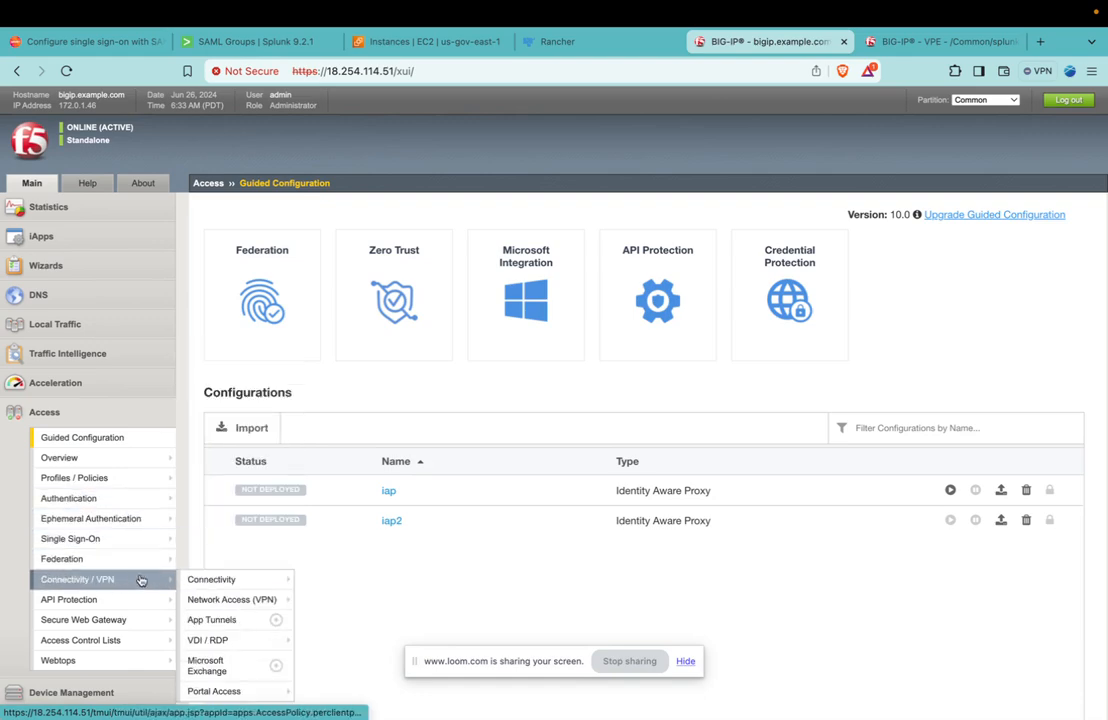
mouse_move(128, 563)
mouse_move(240, 579)
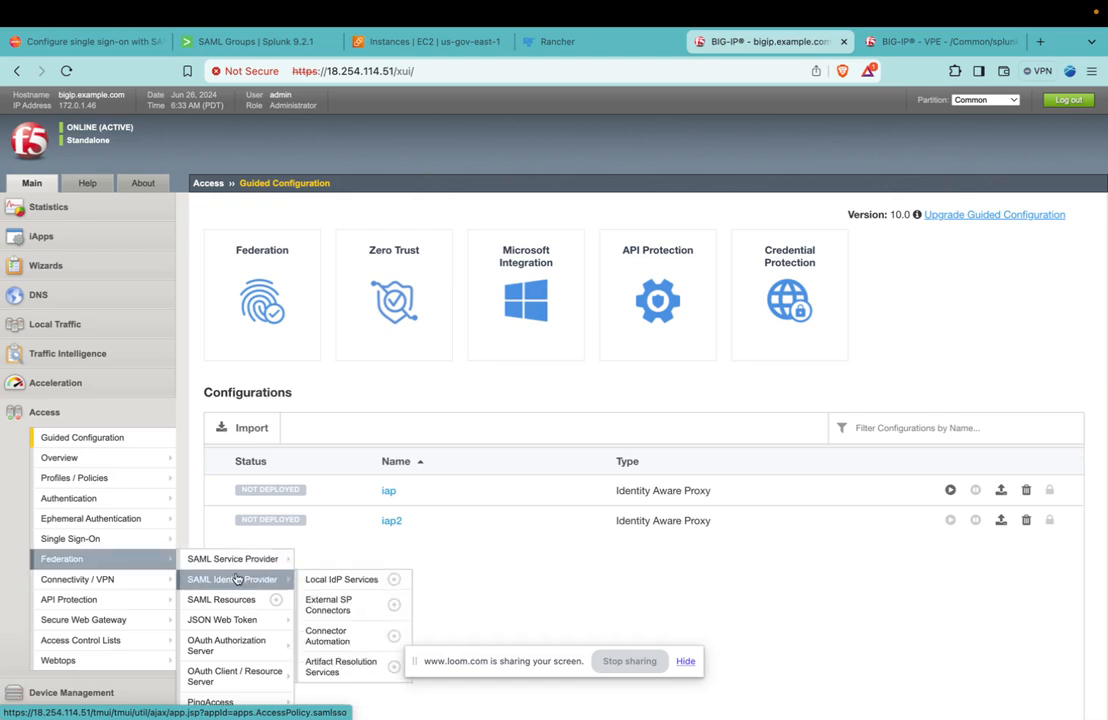
click(340, 579)
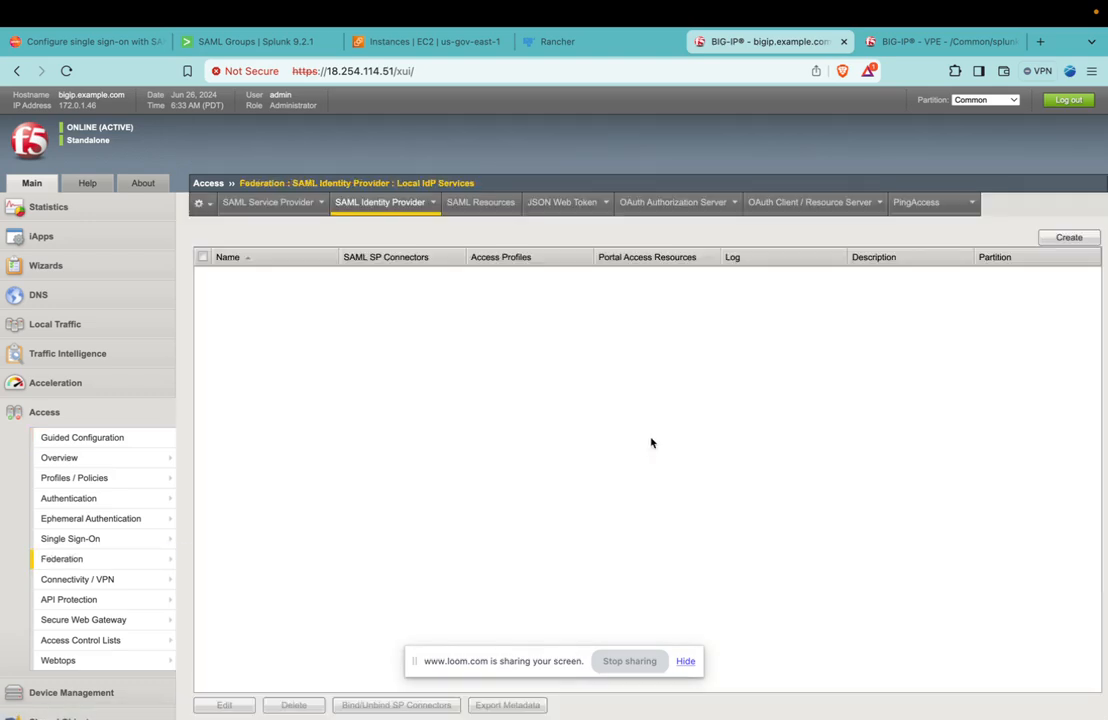
click(1070, 239)
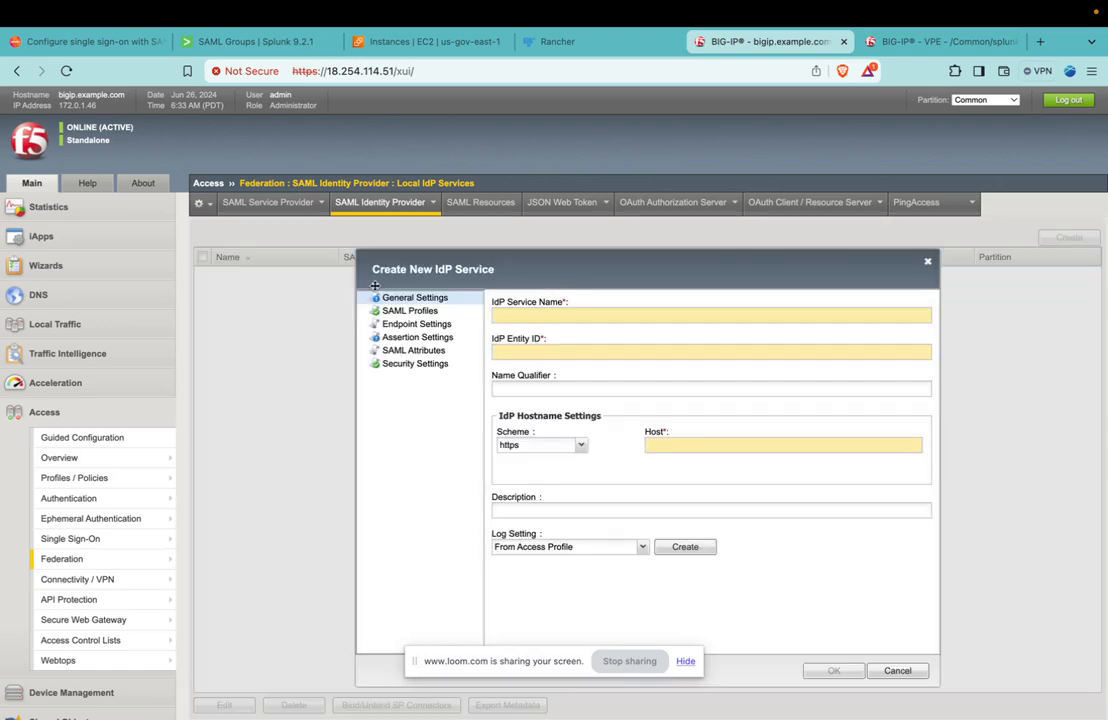
click(547, 315)
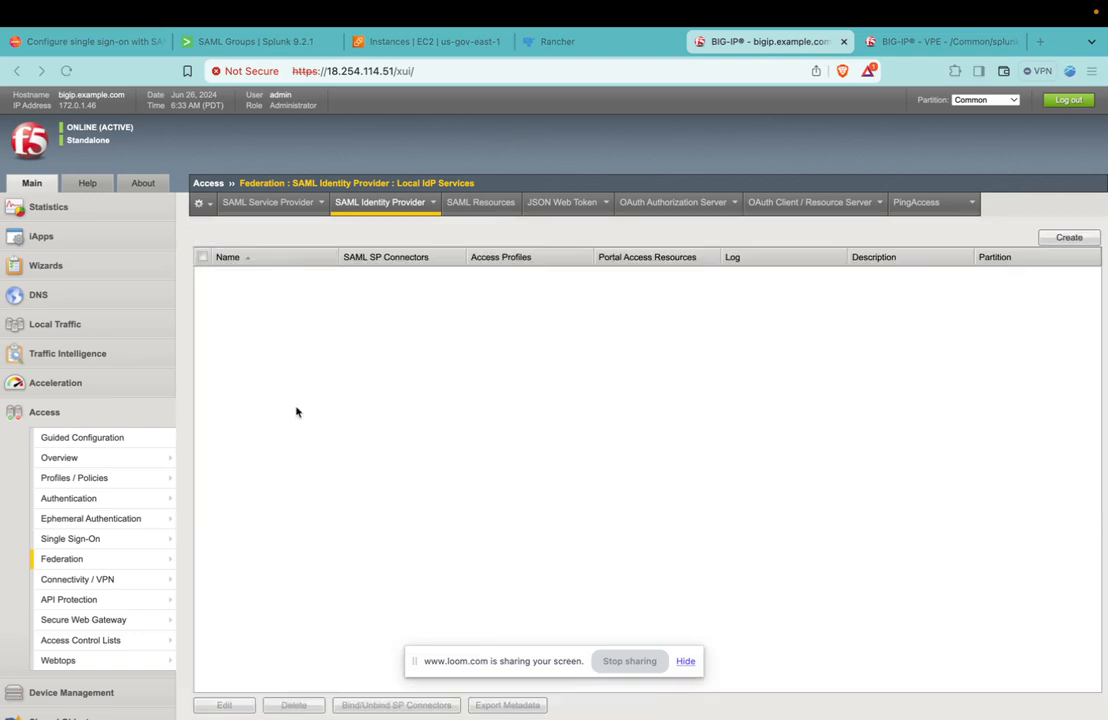
click(606, 527)
mouse_move(380, 202)
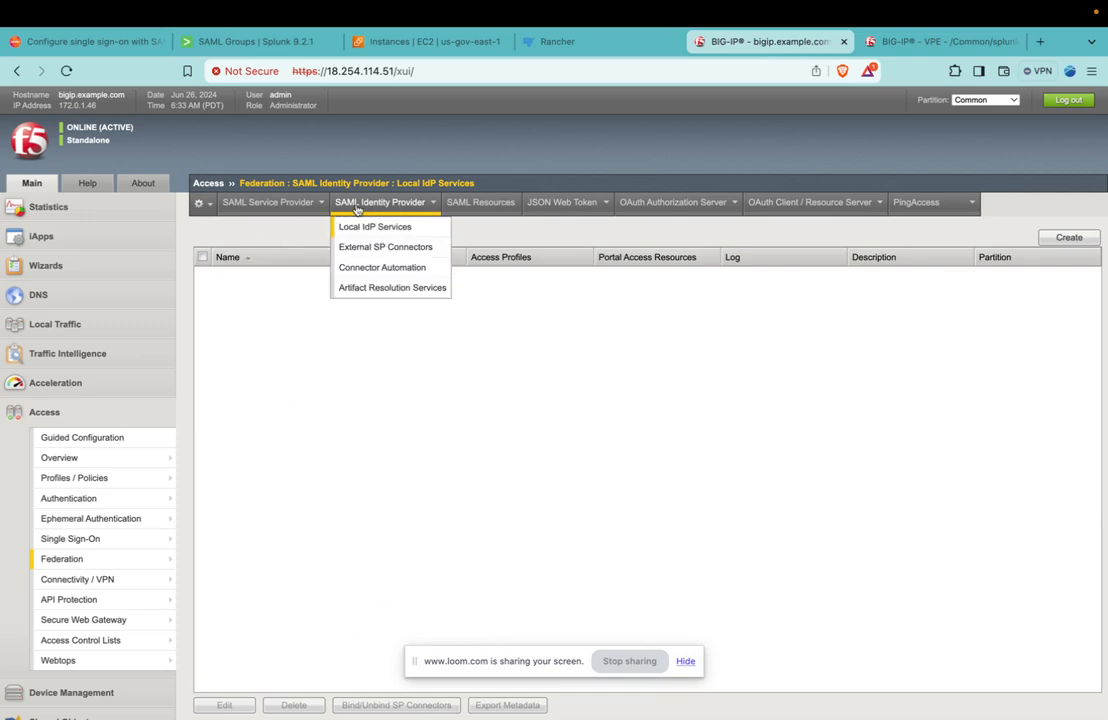
click(355, 226)
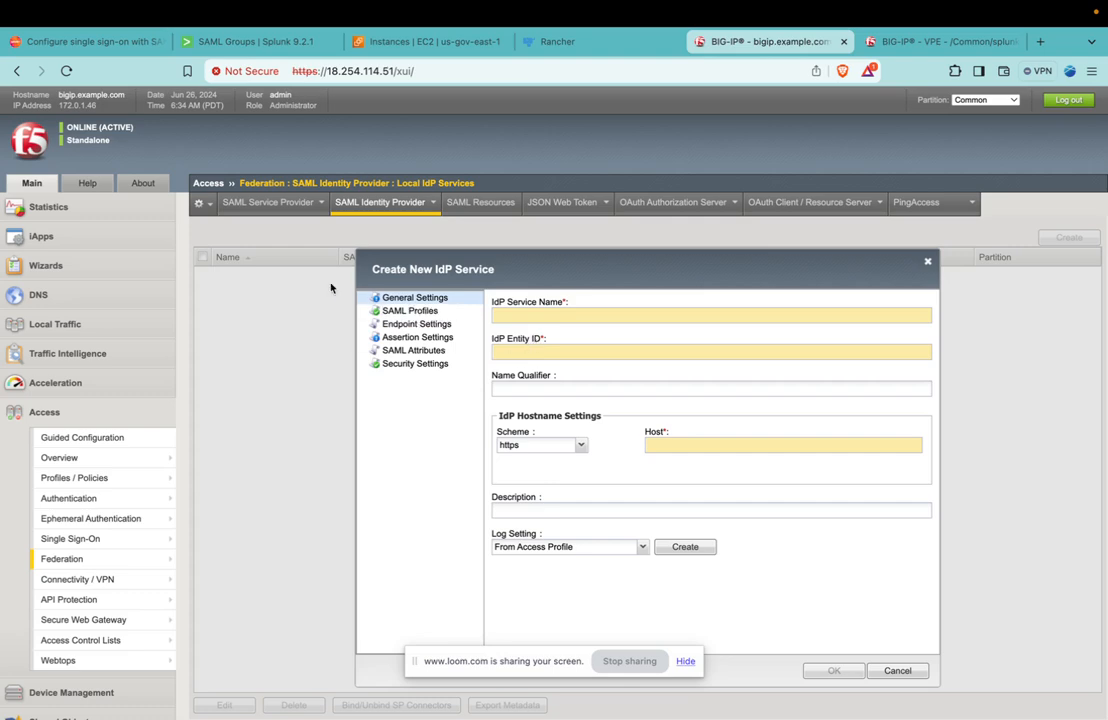
mouse_move(371, 209)
Name the new IdP service idp.carbide.aws.j2rsolutions.com.
text(I)
key(BackSpace)
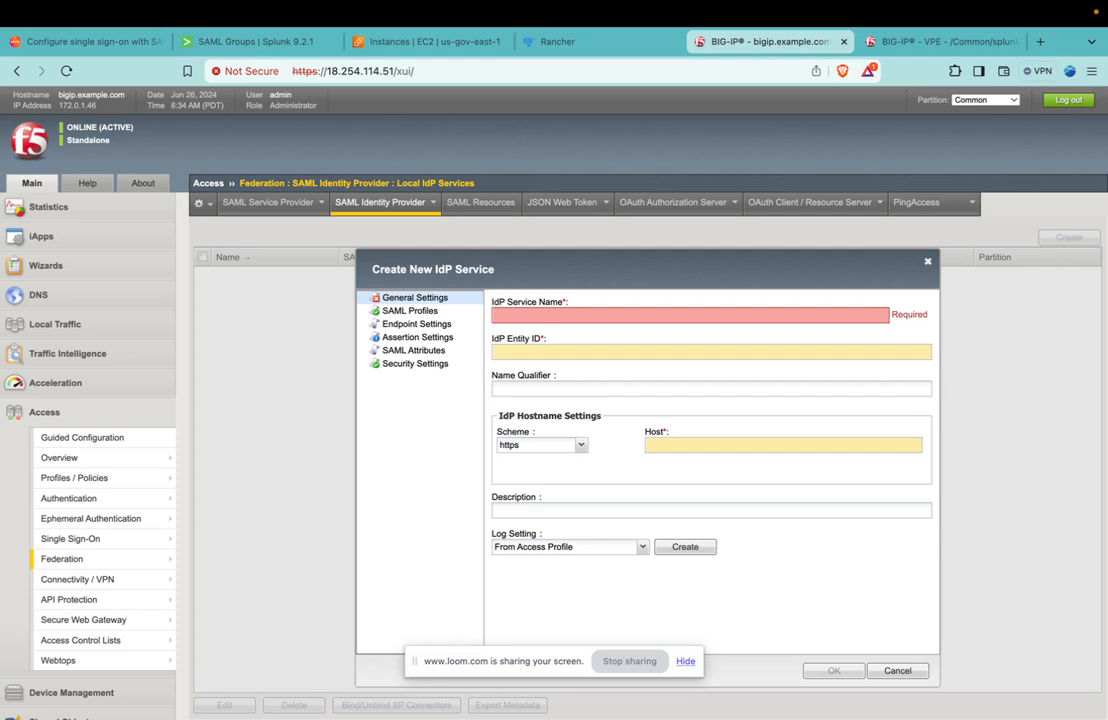
text(idp)
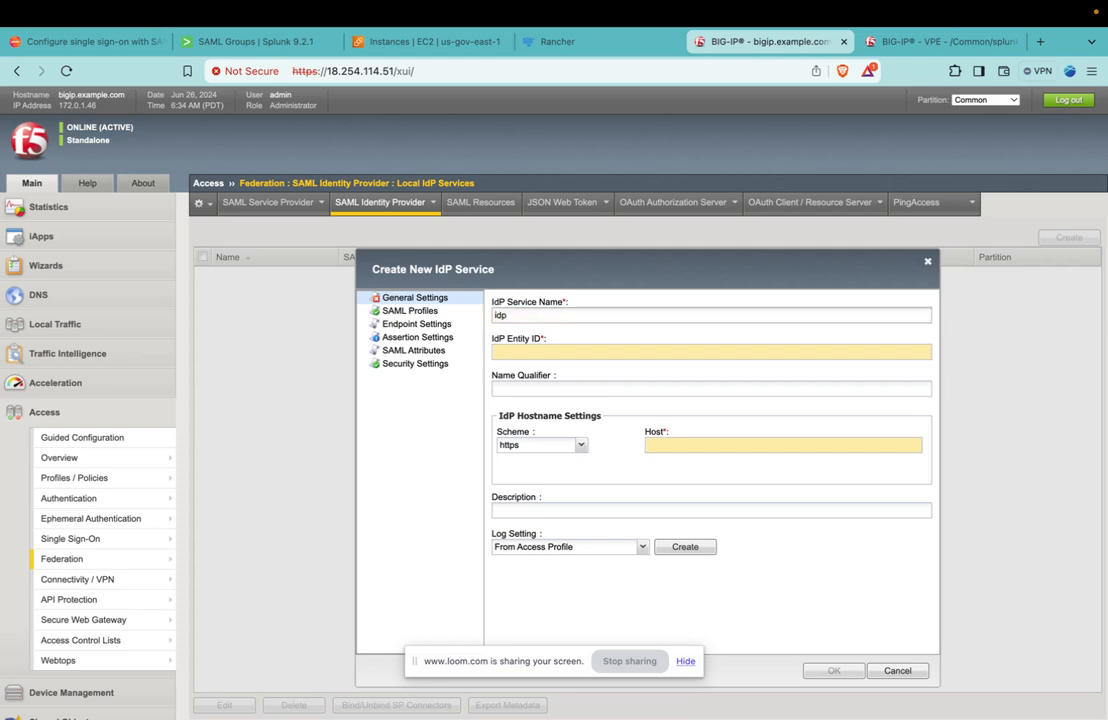
text(.carbide.aws.j2rsolutions.com)
click(551, 349)
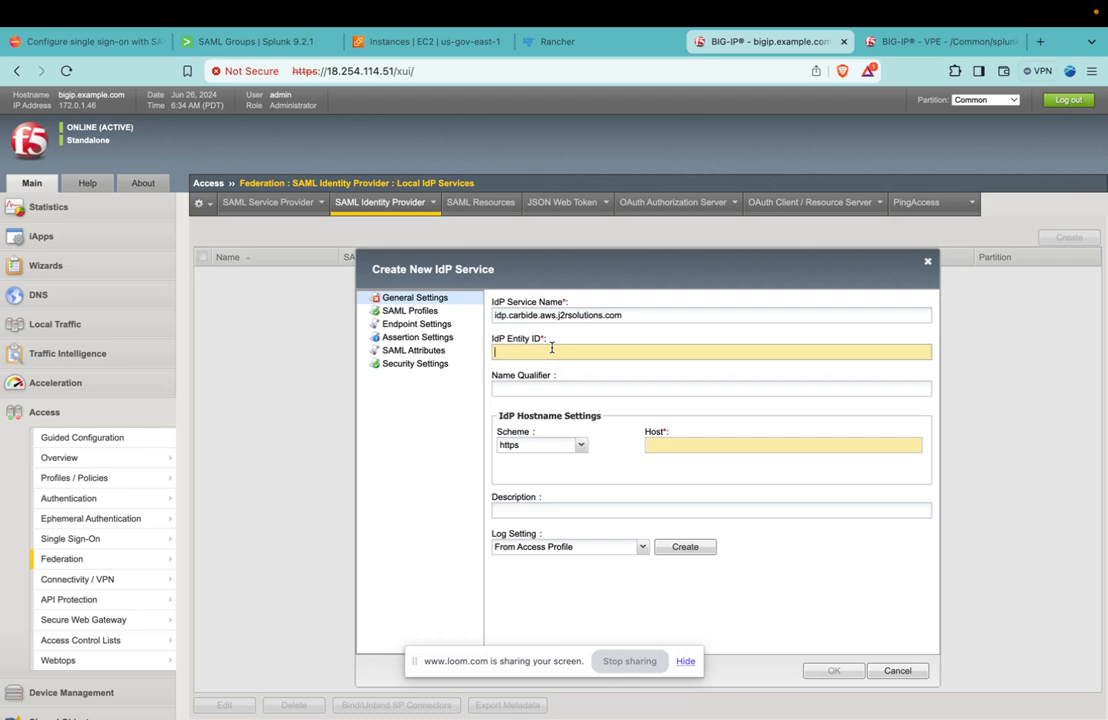
text(https://)
text(idp.carbide.aws.j2rsolutions.com)
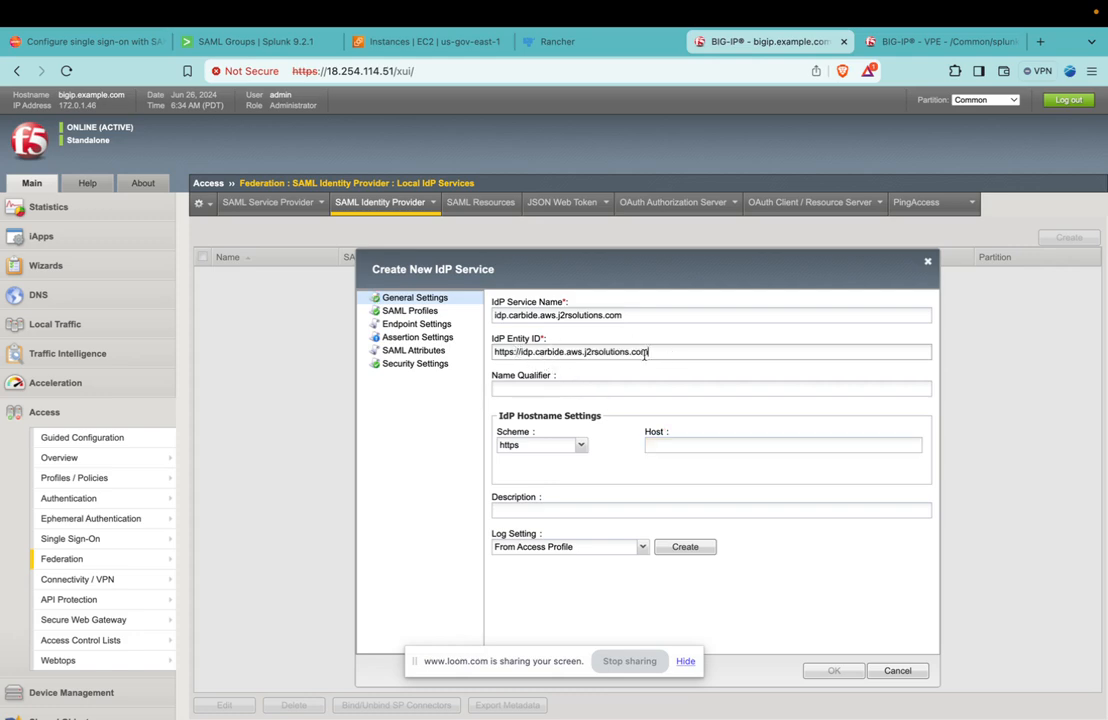
Set the host in the IdP hostname settings to idp.carbide.aws.j2rsolutions.com, reusing the service name.
double_click(594, 314)
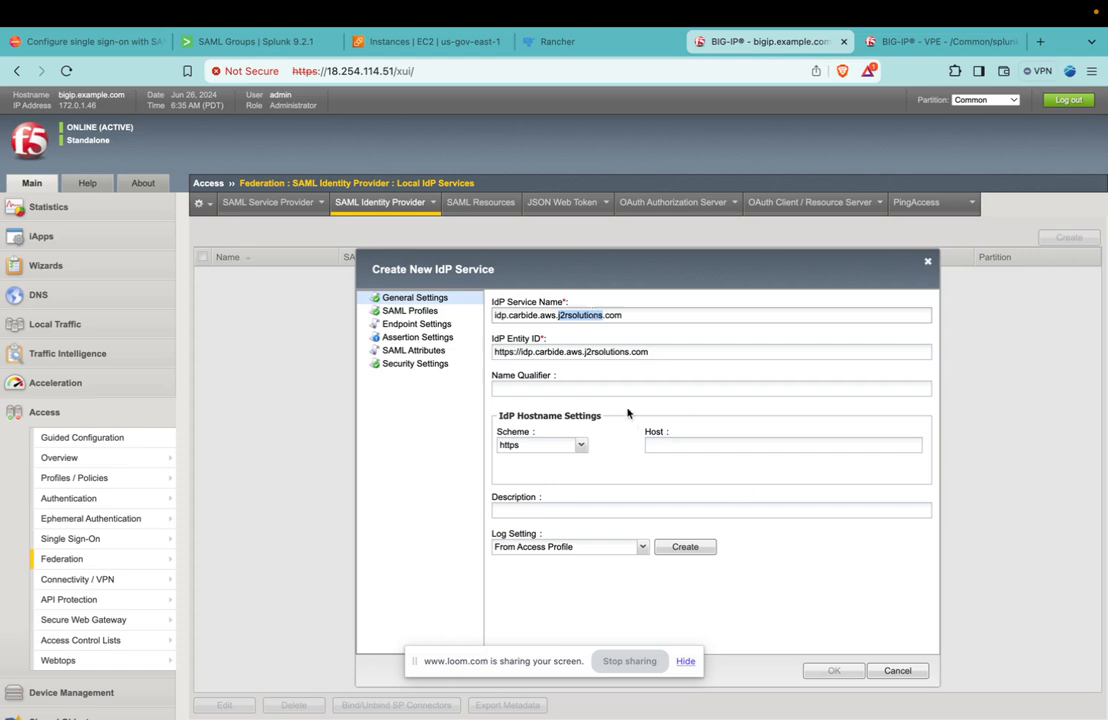
click(679, 452)
text(idp.carbide.aws.j2rsolutions.com)
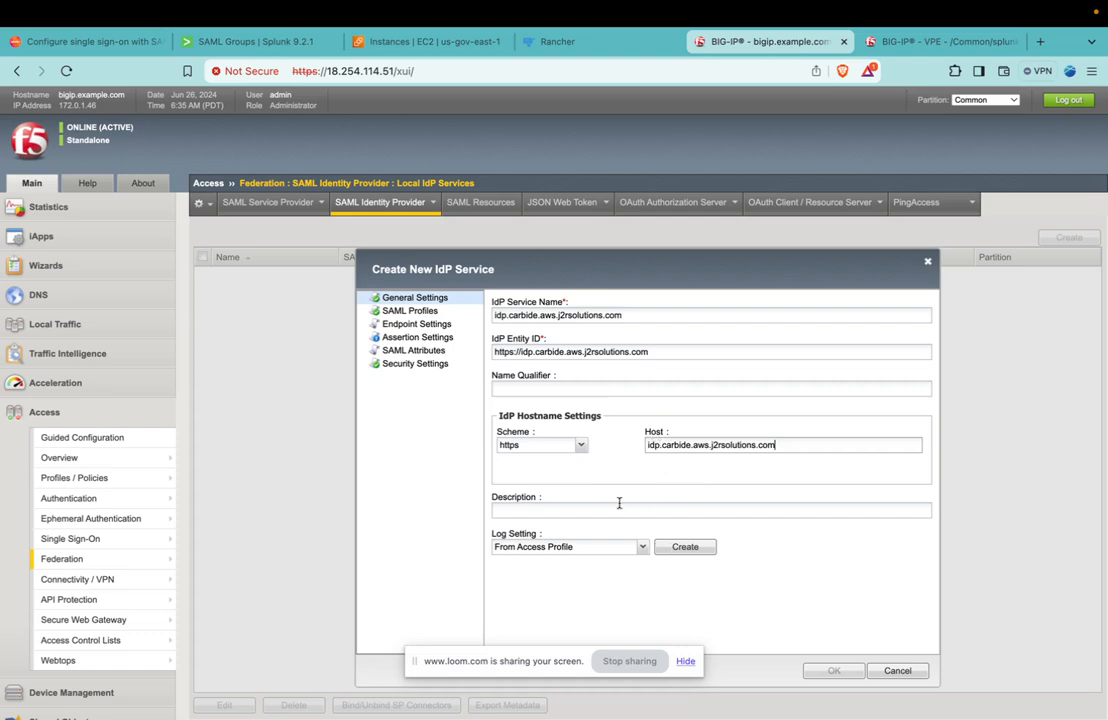
Check the SAML profiles and endpoint settings of the new IdP service, and open its assertion settings.
click(410, 311)
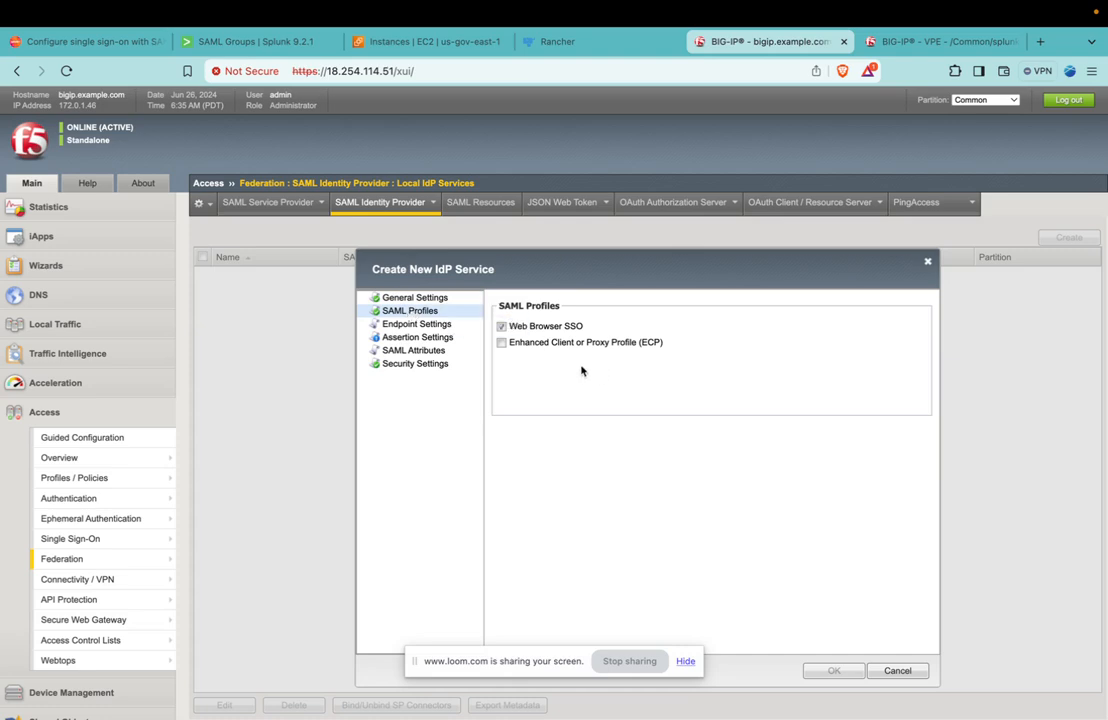
click(436, 326)
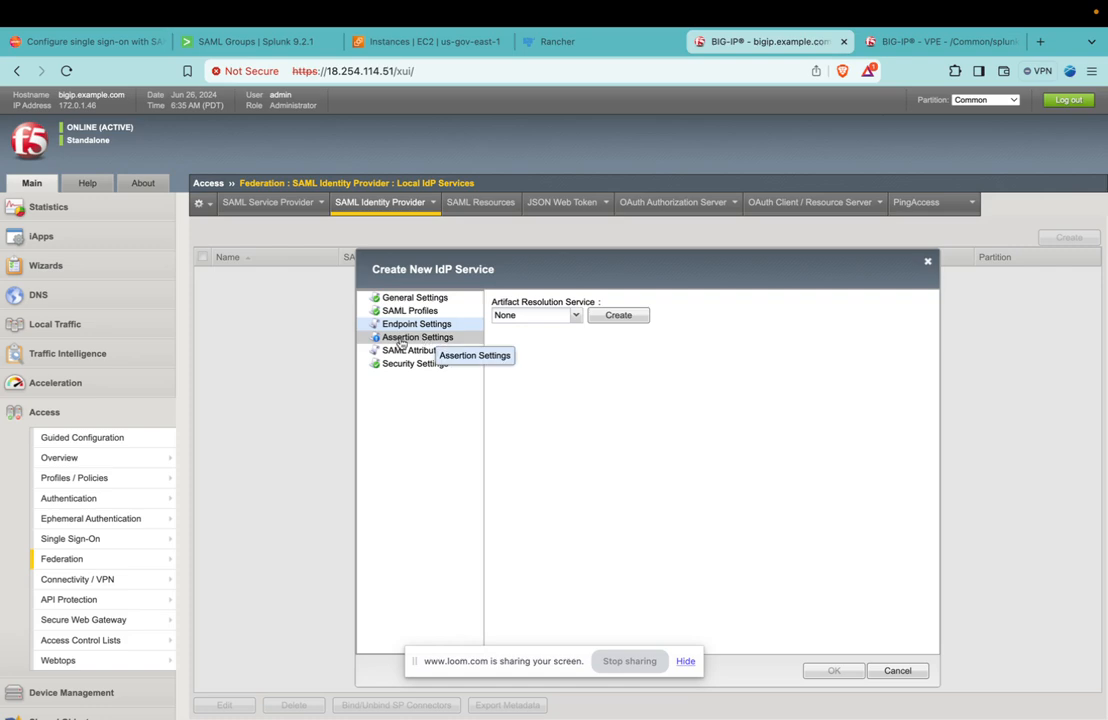
click(401, 340)
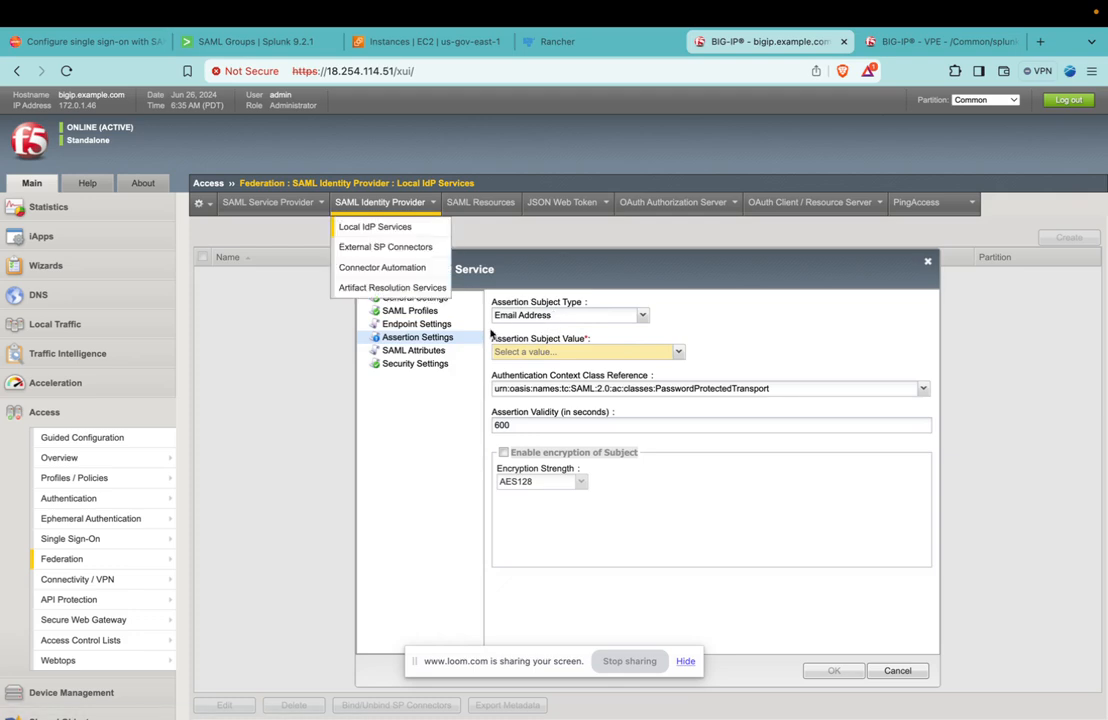
Examine which attributes the IdP must provide in its assertion in the Splunk SAML documentation, and look at the Splunk SAML groups page.
click(91, 46)
scroll(613, 535, down, 10)
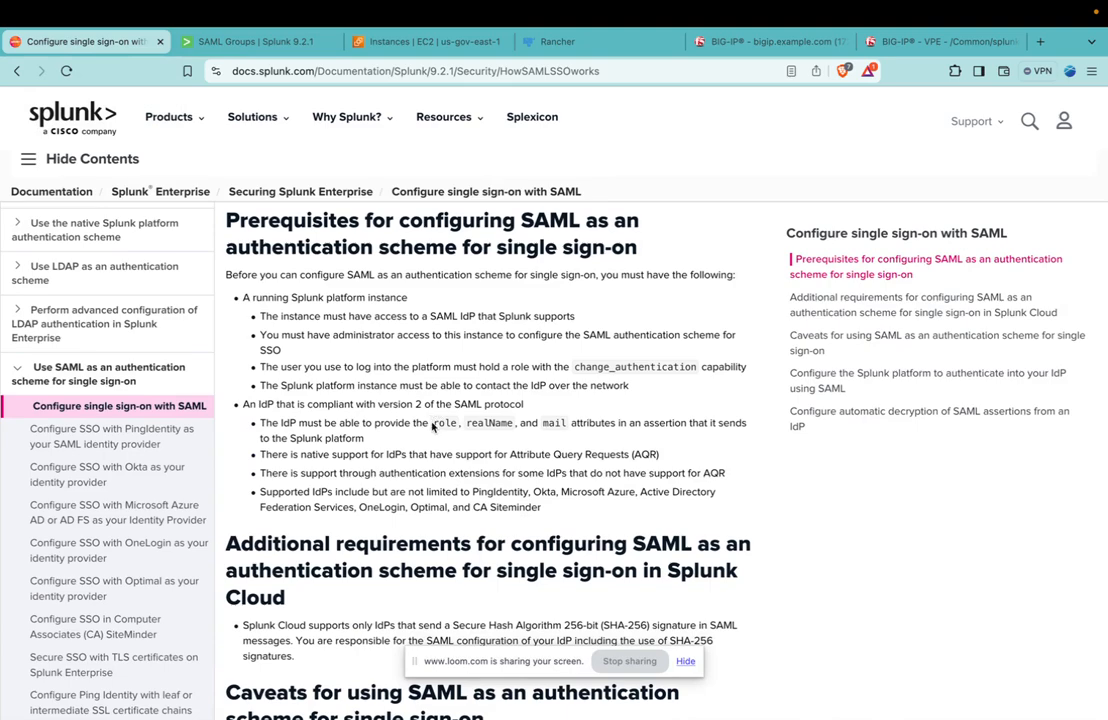
drag(433, 424, 569, 427)
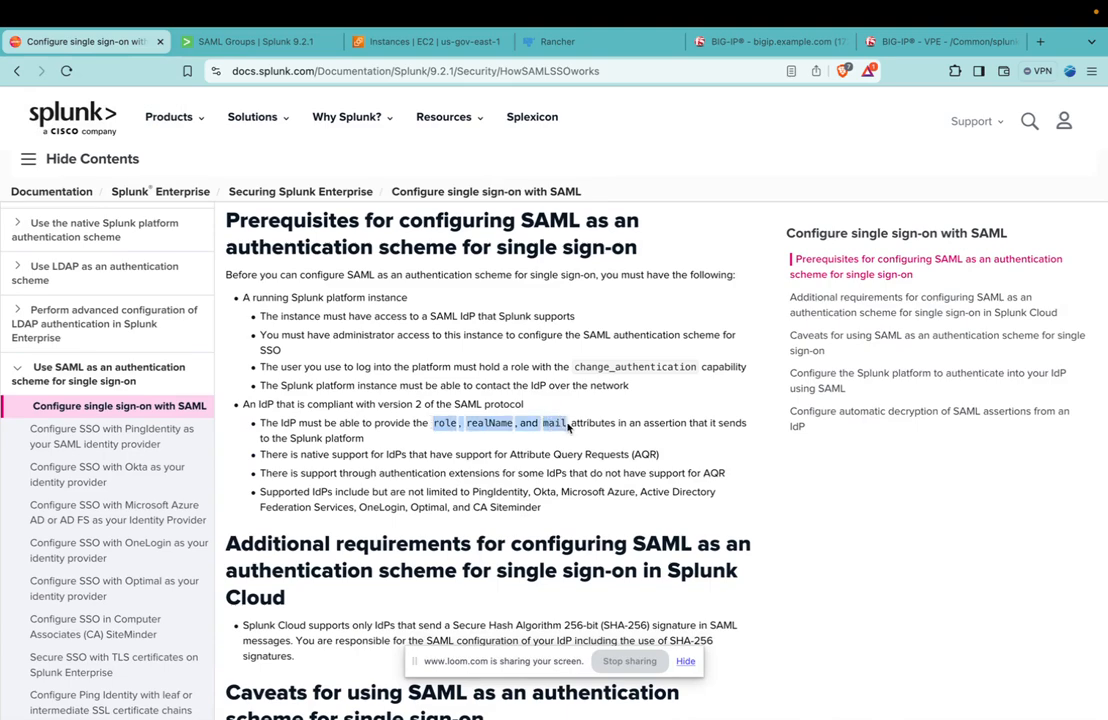
double_click(445, 424)
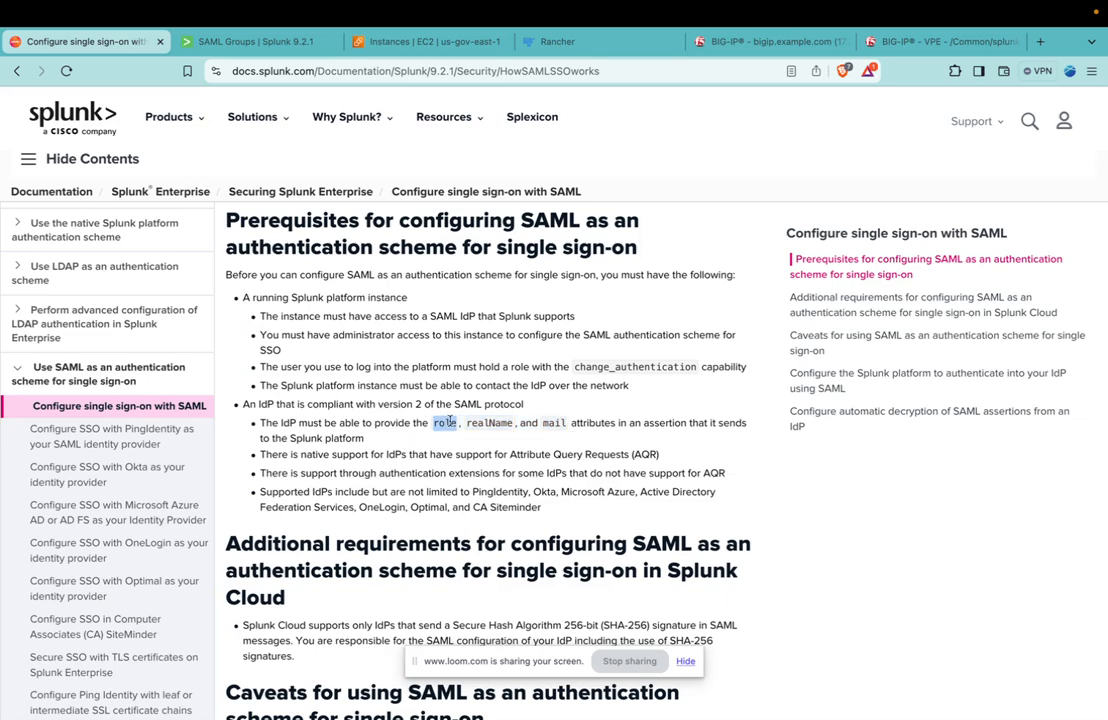
double_click(489, 423)
double_click(552, 423)
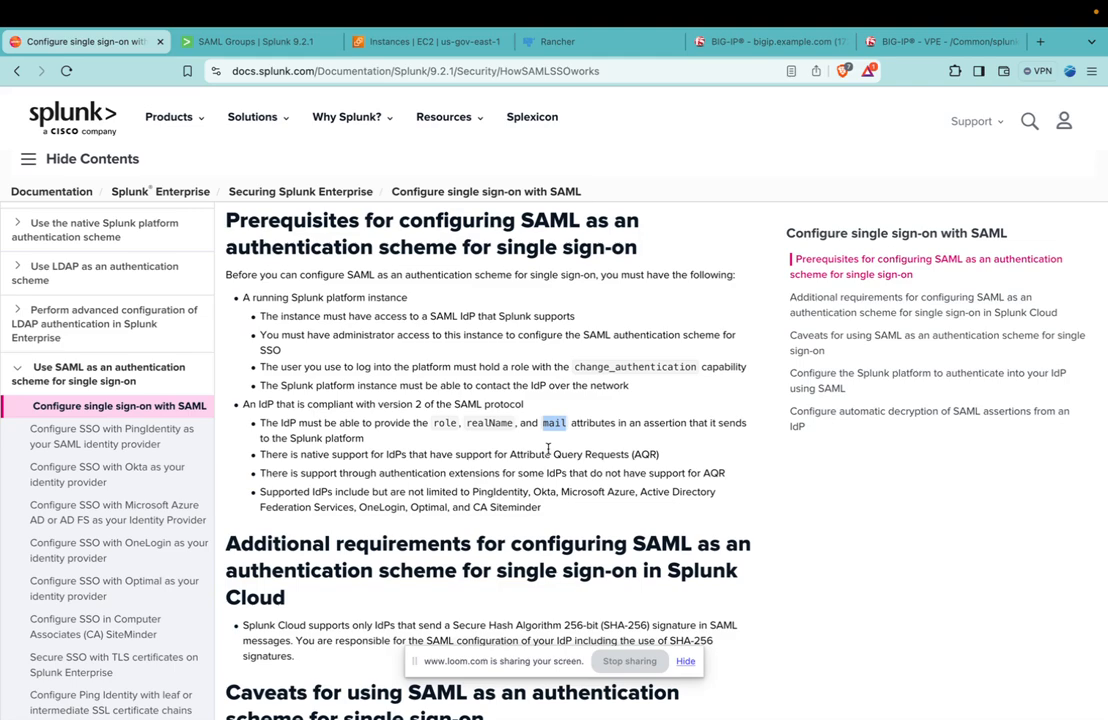
double_click(440, 423)
double_click(489, 423)
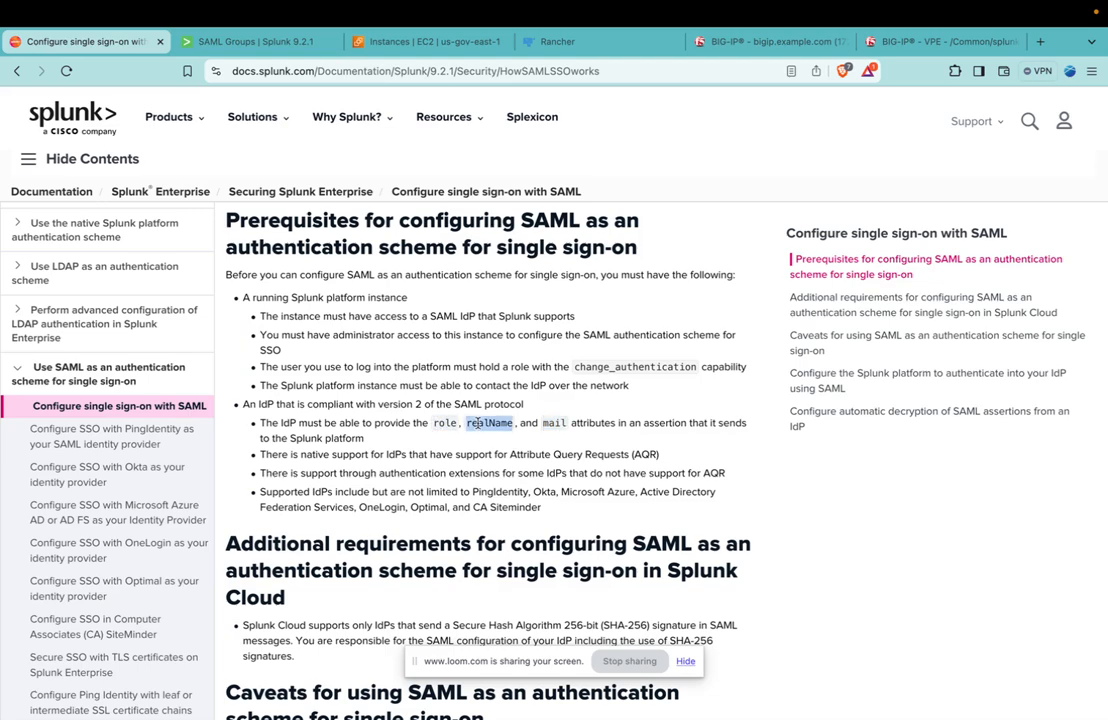
double_click(554, 423)
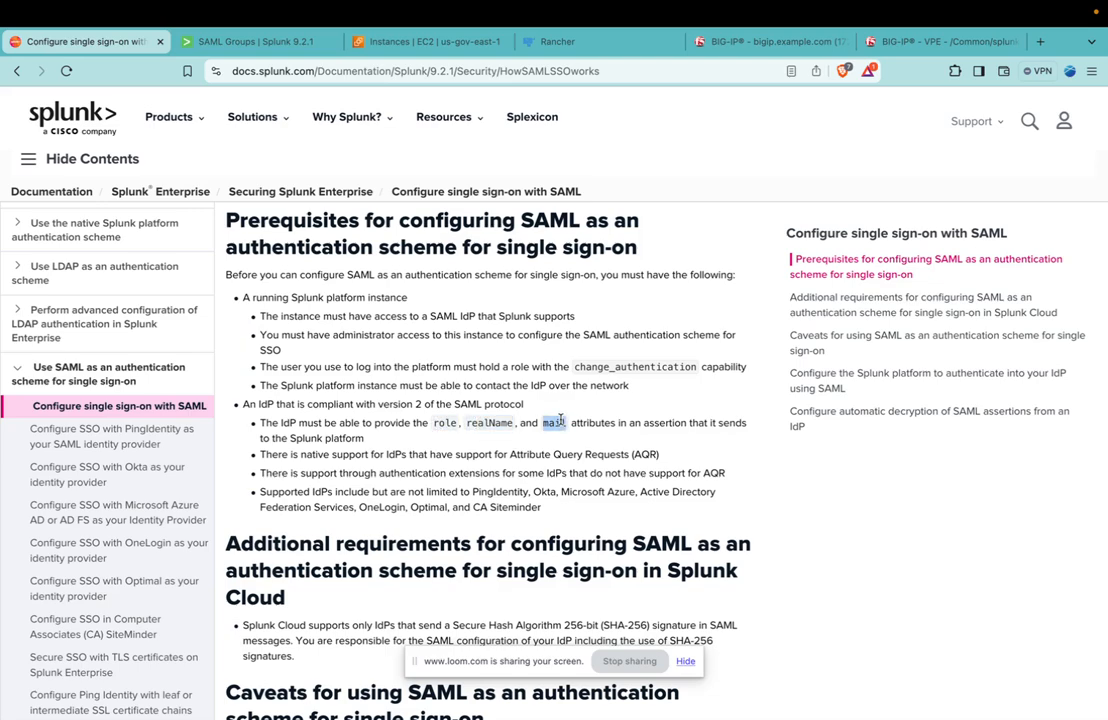
double_click(441, 423)
double_click(493, 423)
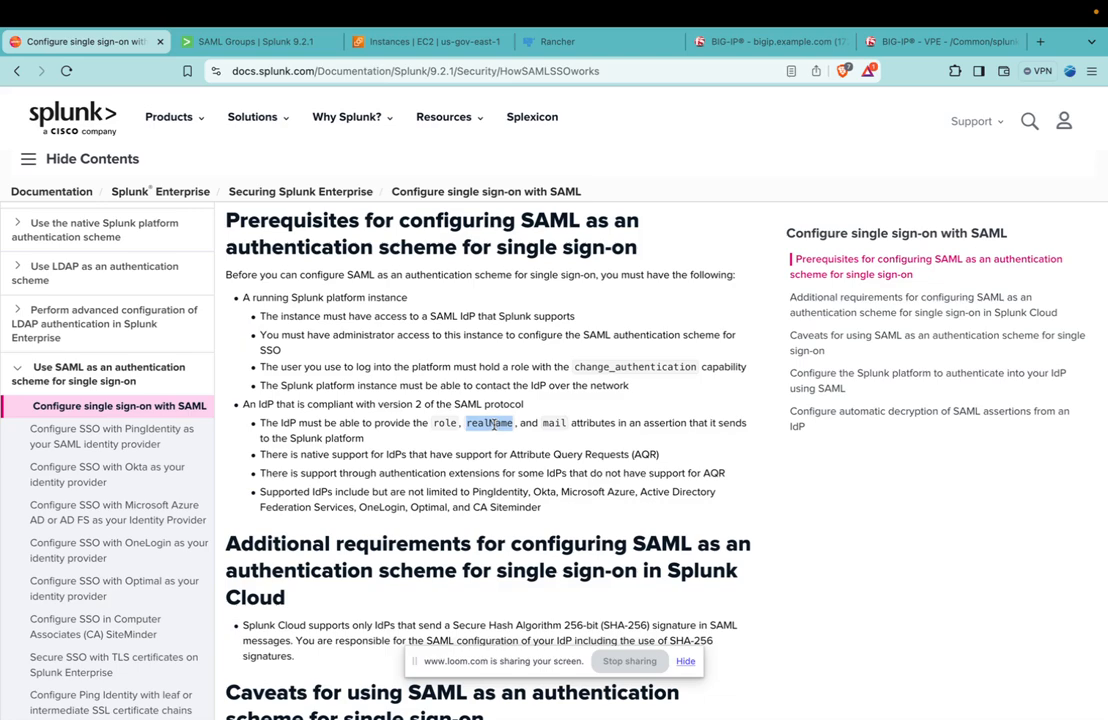
click(270, 44)
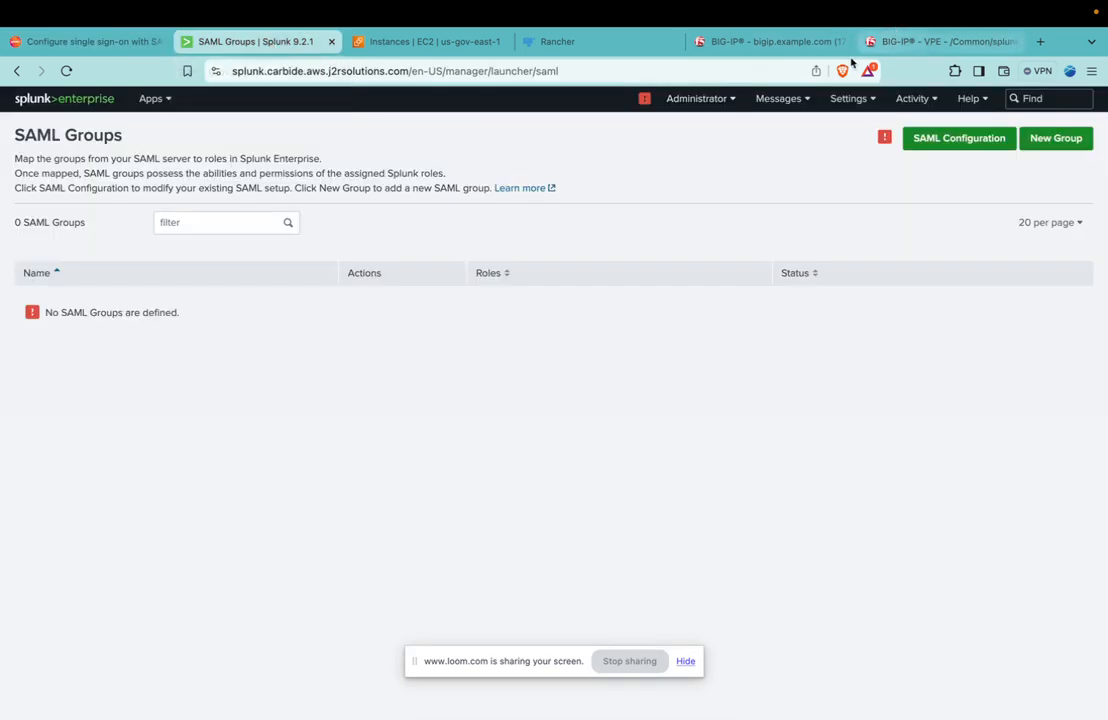
Return to BIG-IP and set the assertion subject value of the new IdP service to %{session.custom.user_email}.
click(779, 46)
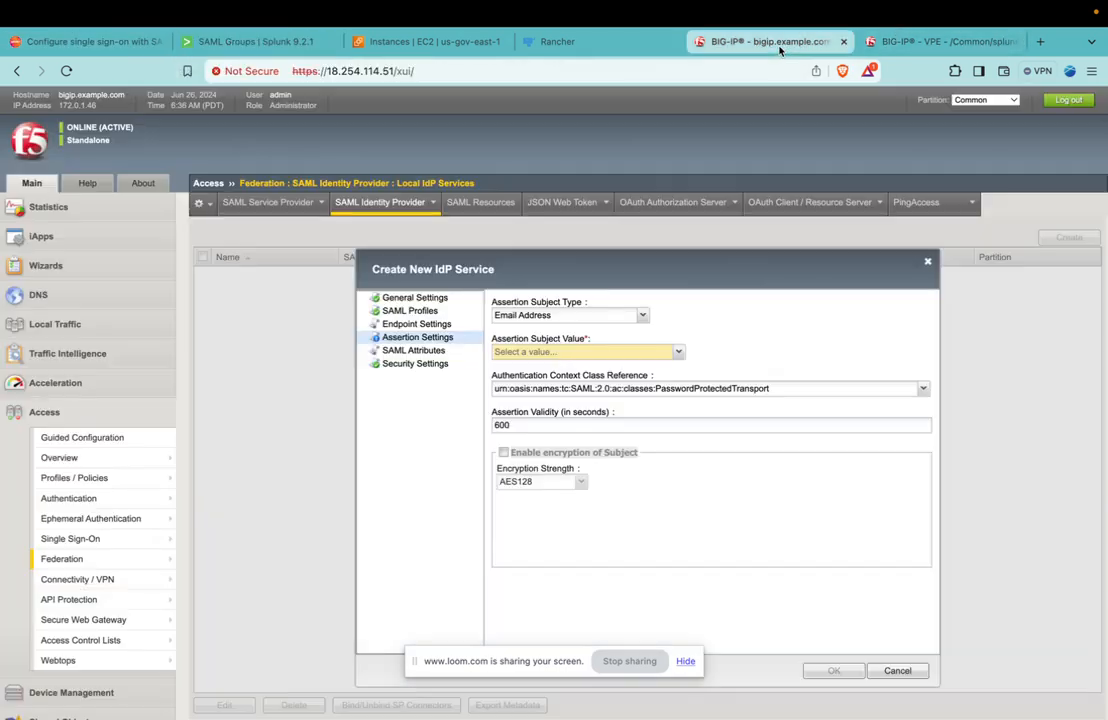
click(679, 352)
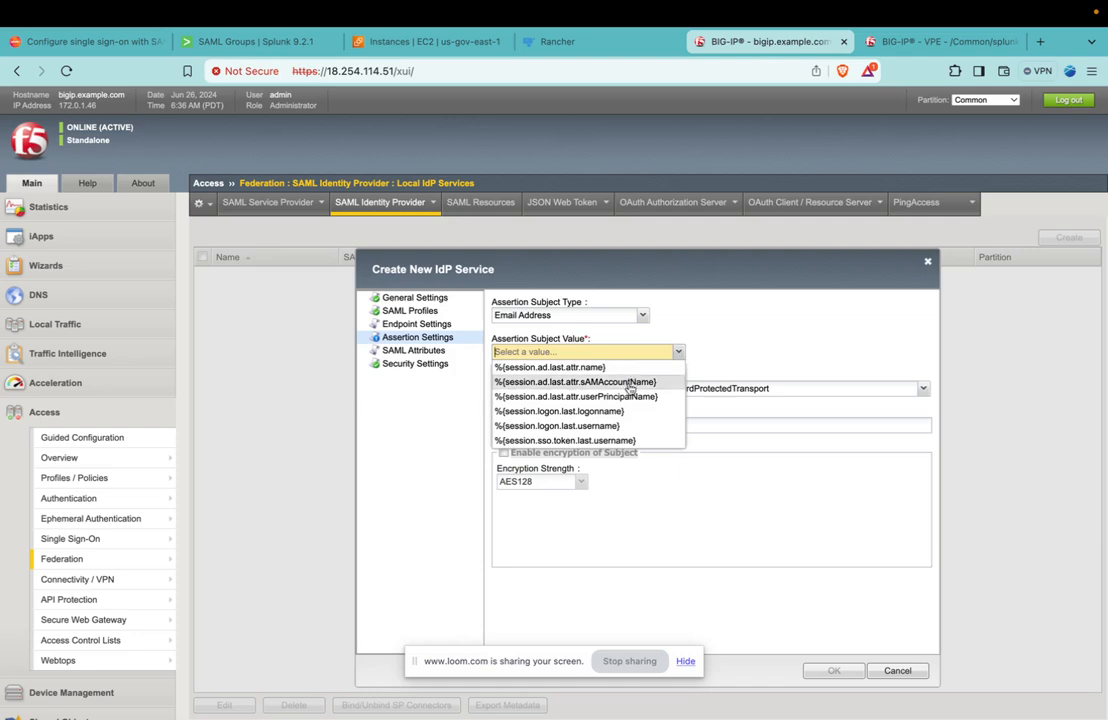
scroll(640, 440, down, 1)
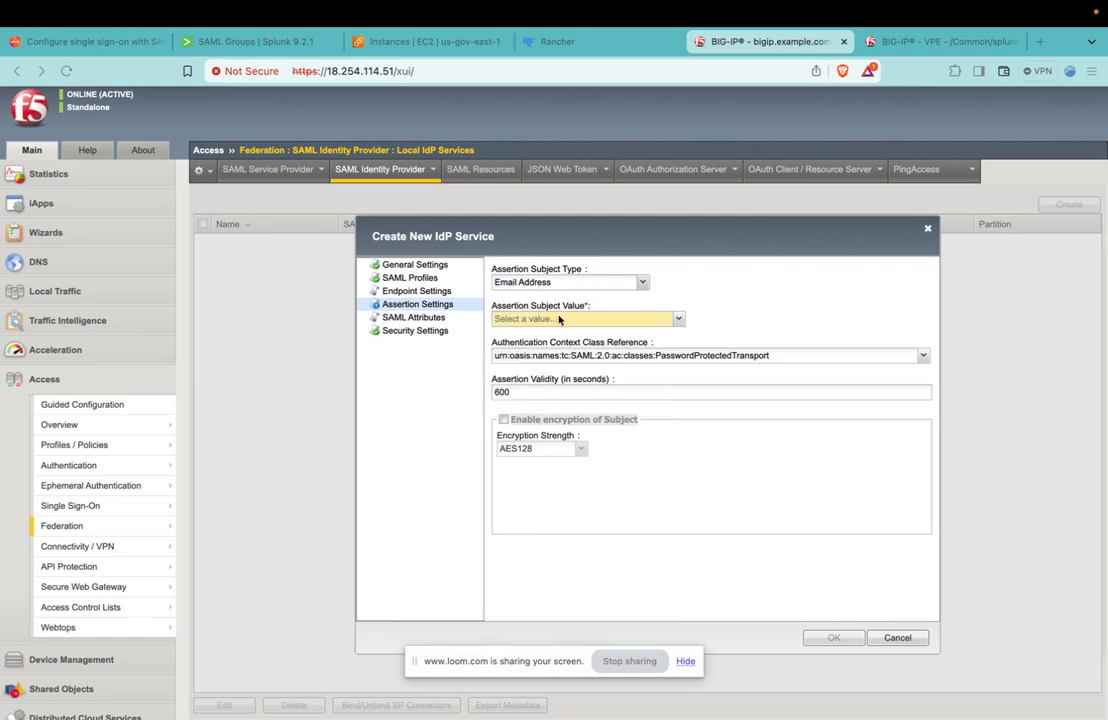
click(588, 318)
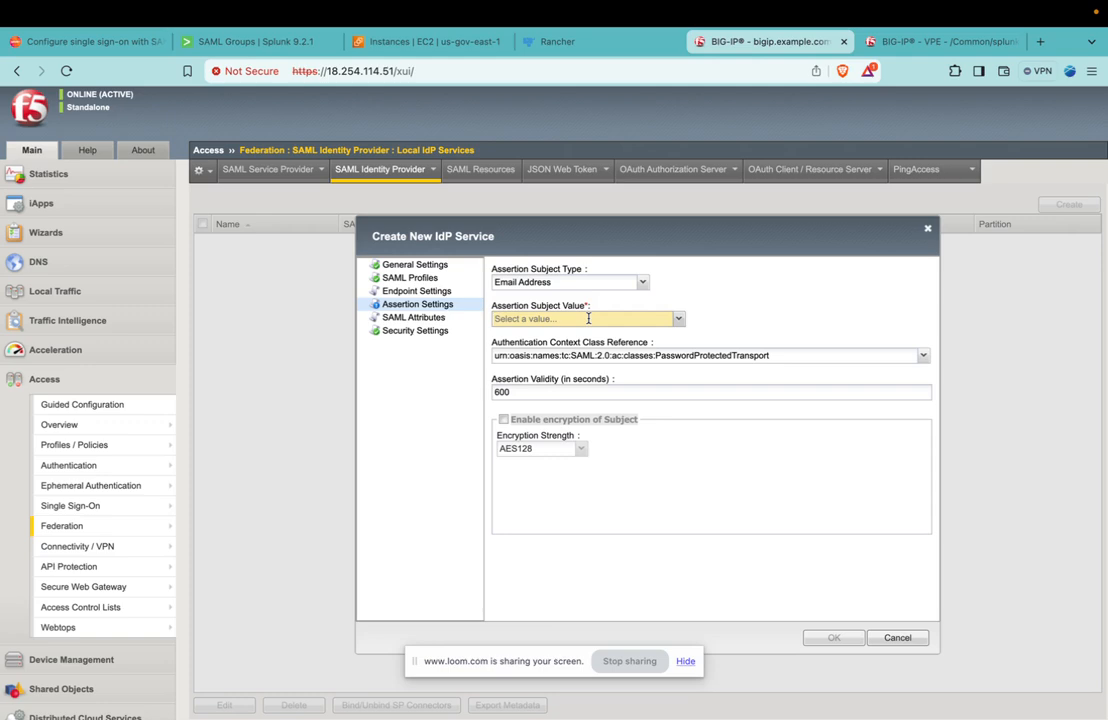
text(%{session.custom.user_email})
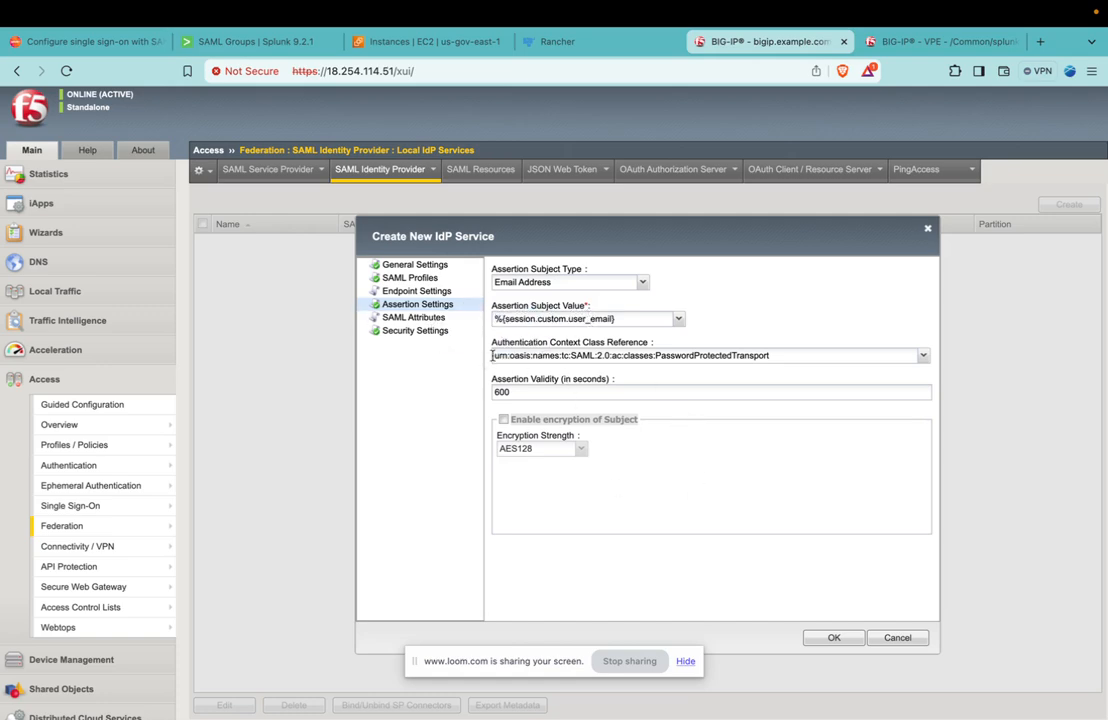
Add a SAML attribute named role with the value %{session.localdb.groups} to the IdP service.
click(410, 317)
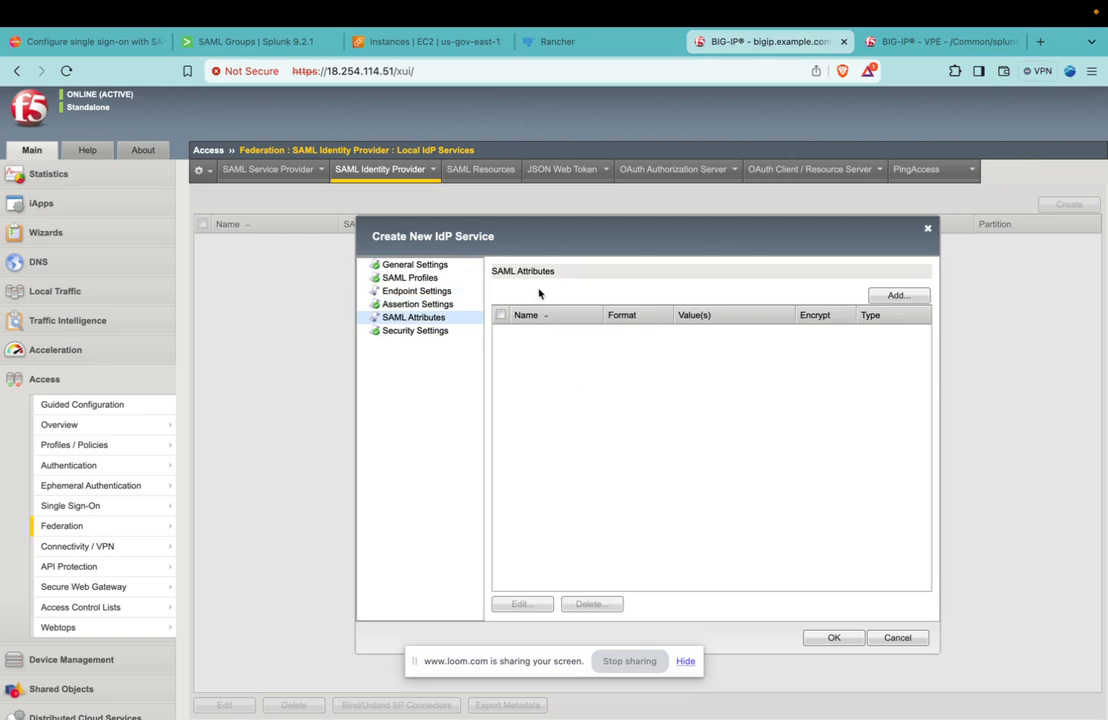
click(886, 297)
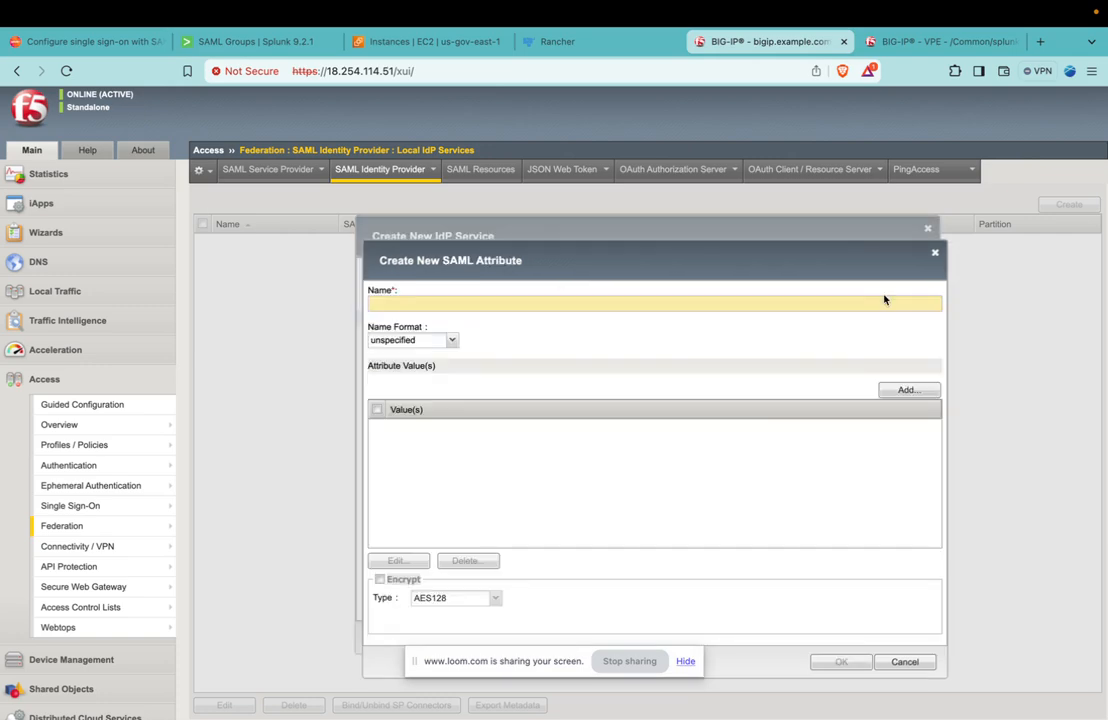
click(432, 303)
text(role)
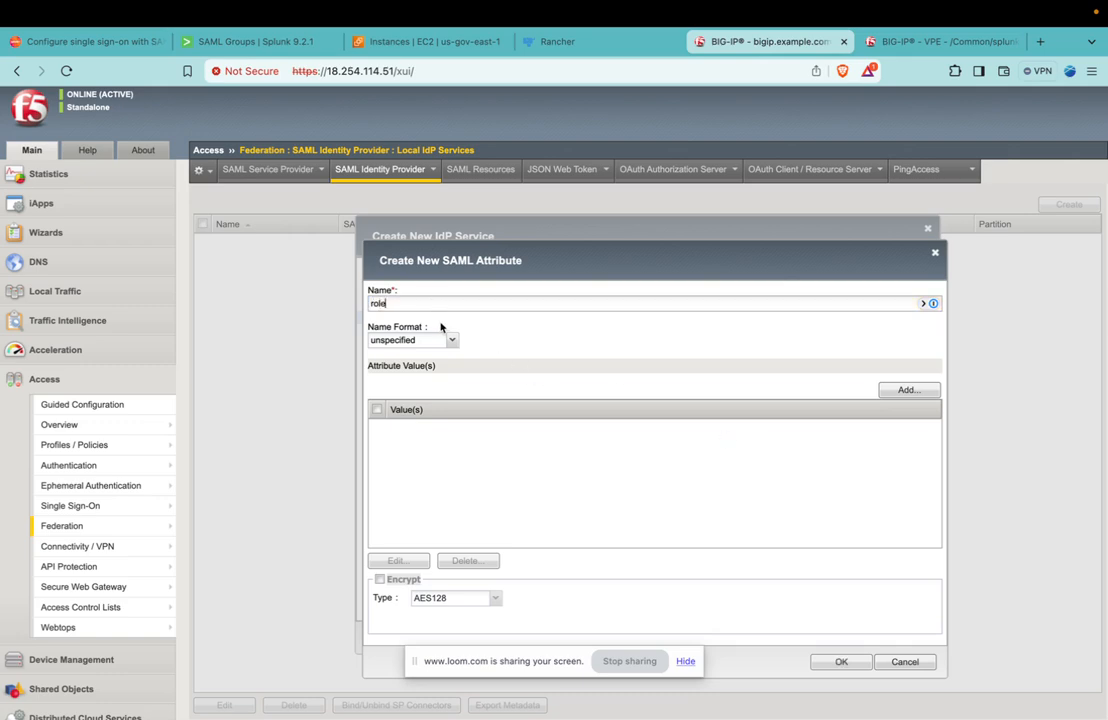
click(908, 389)
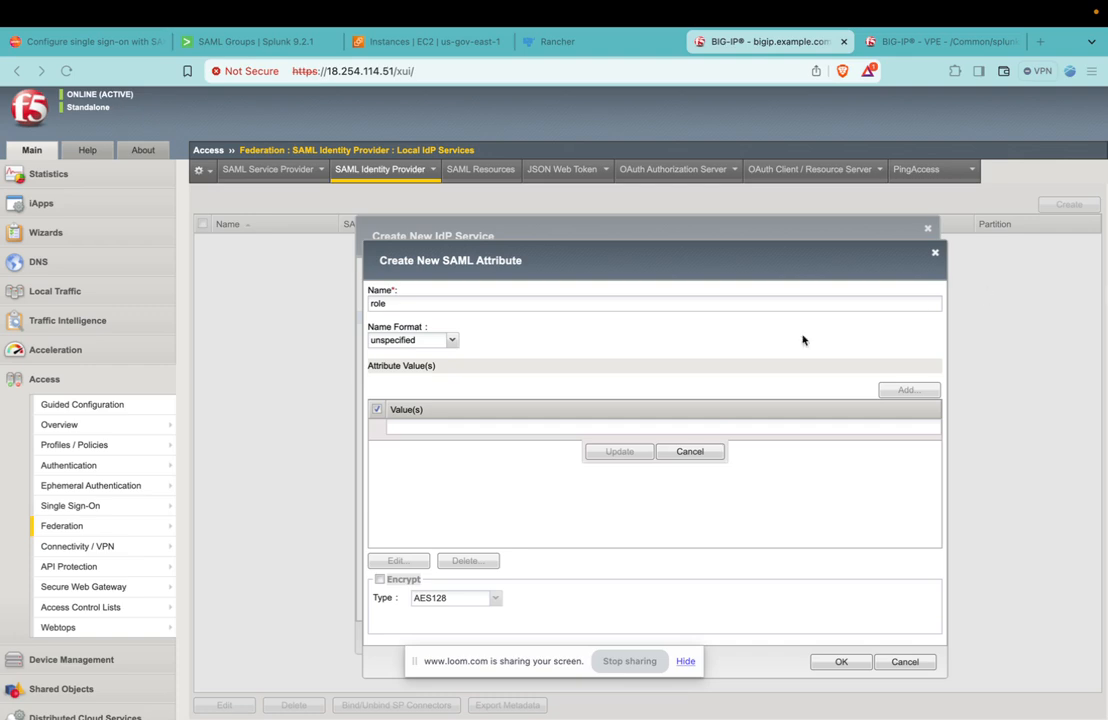
click(542, 429)
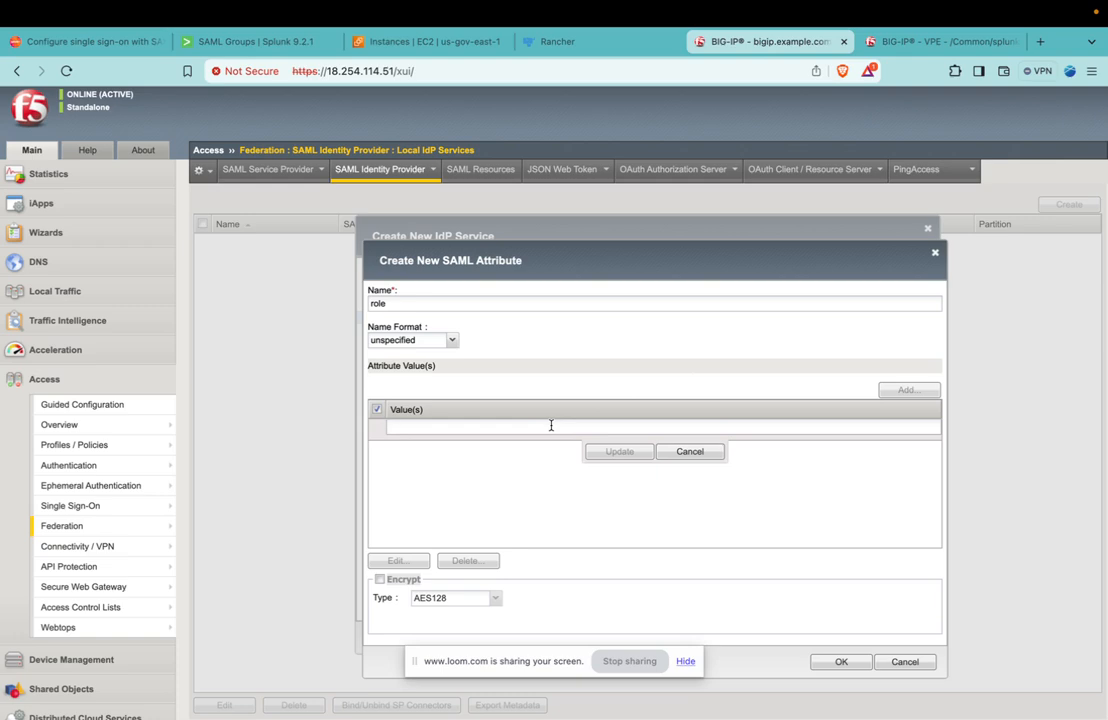
text(%{session.localdb.groups})
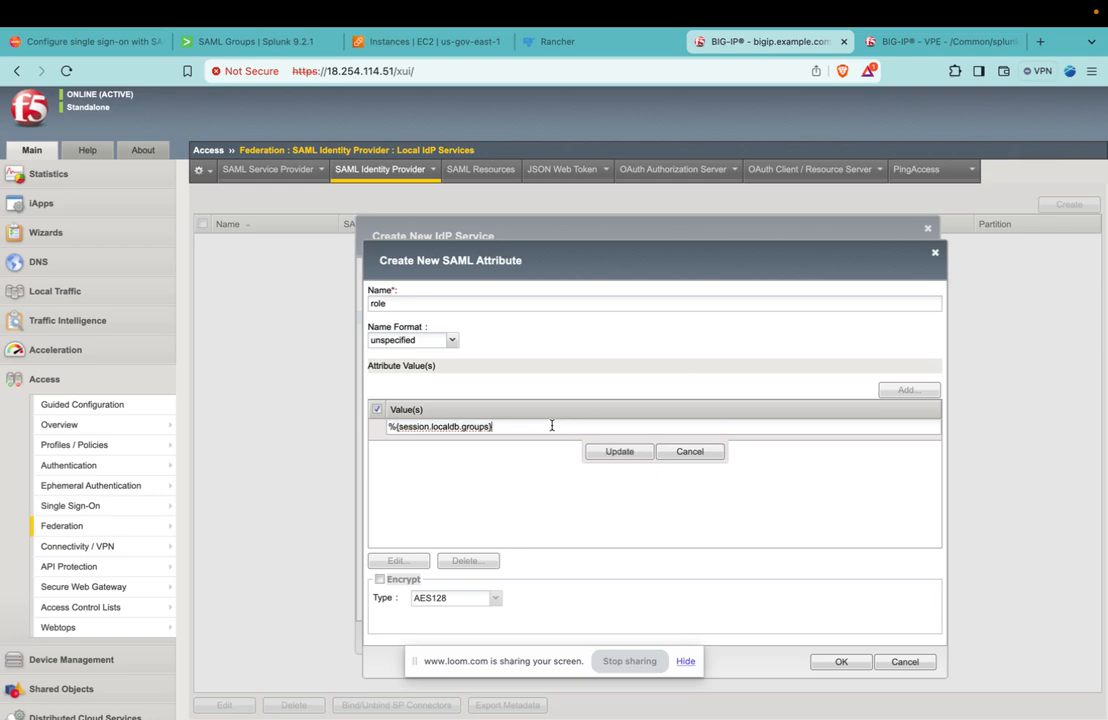
click(624, 452)
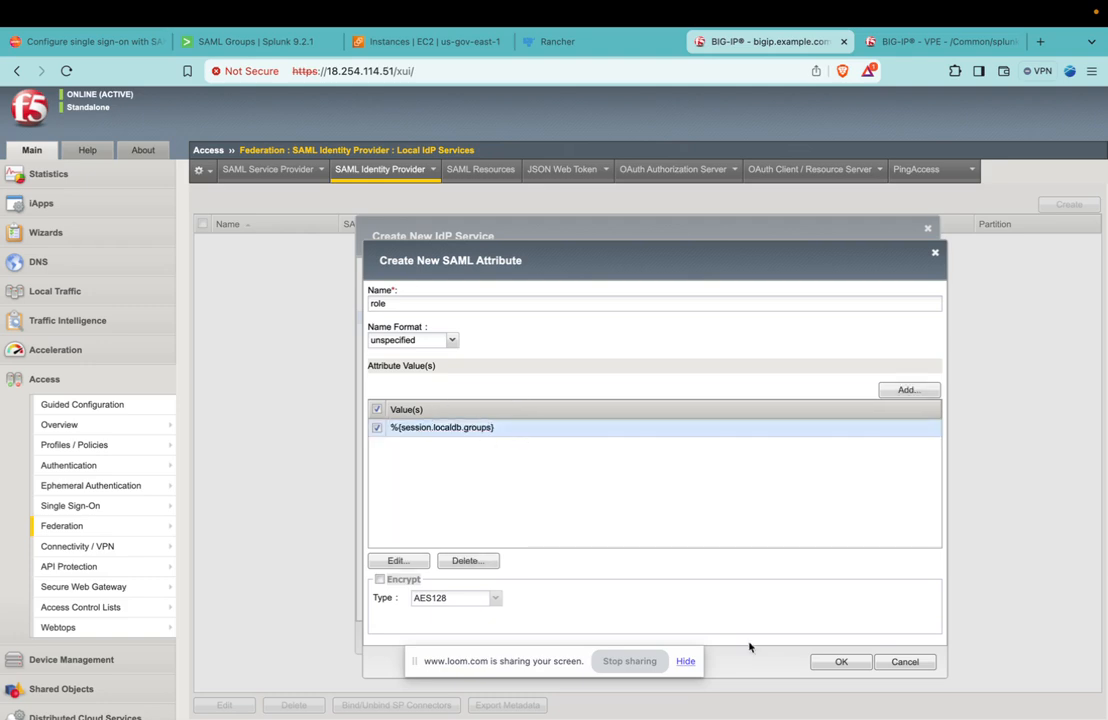
click(845, 662)
Start another SAML attribute and name it realName, taking the name from the Splunk SAML documentation.
click(901, 299)
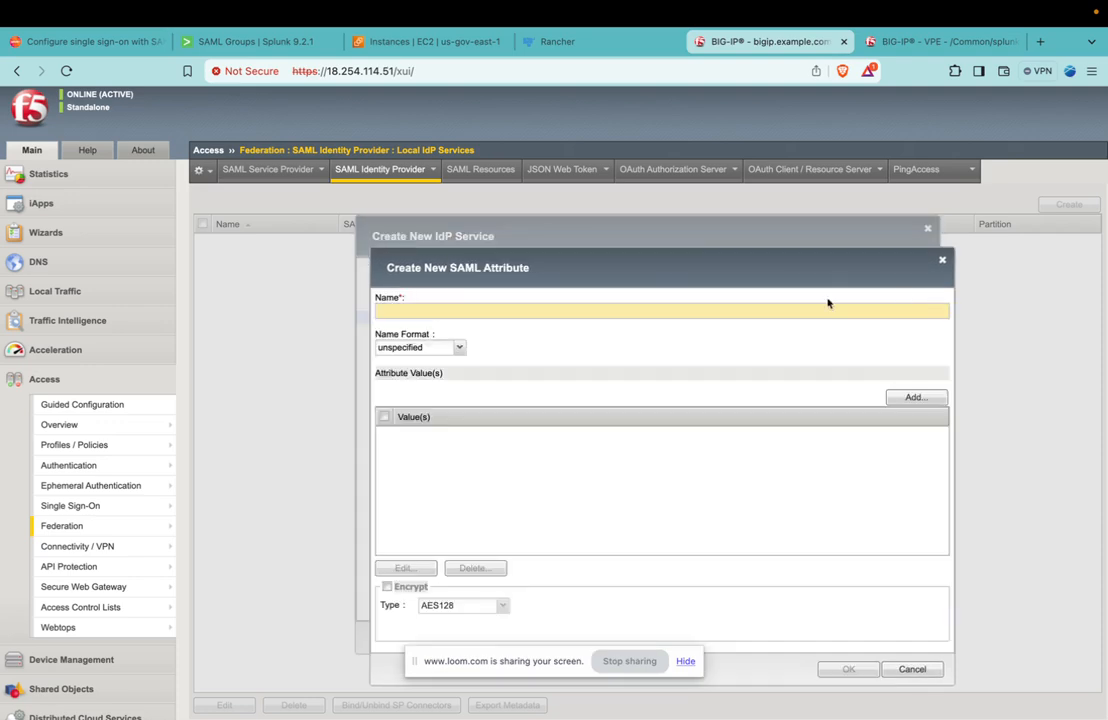
click(290, 45)
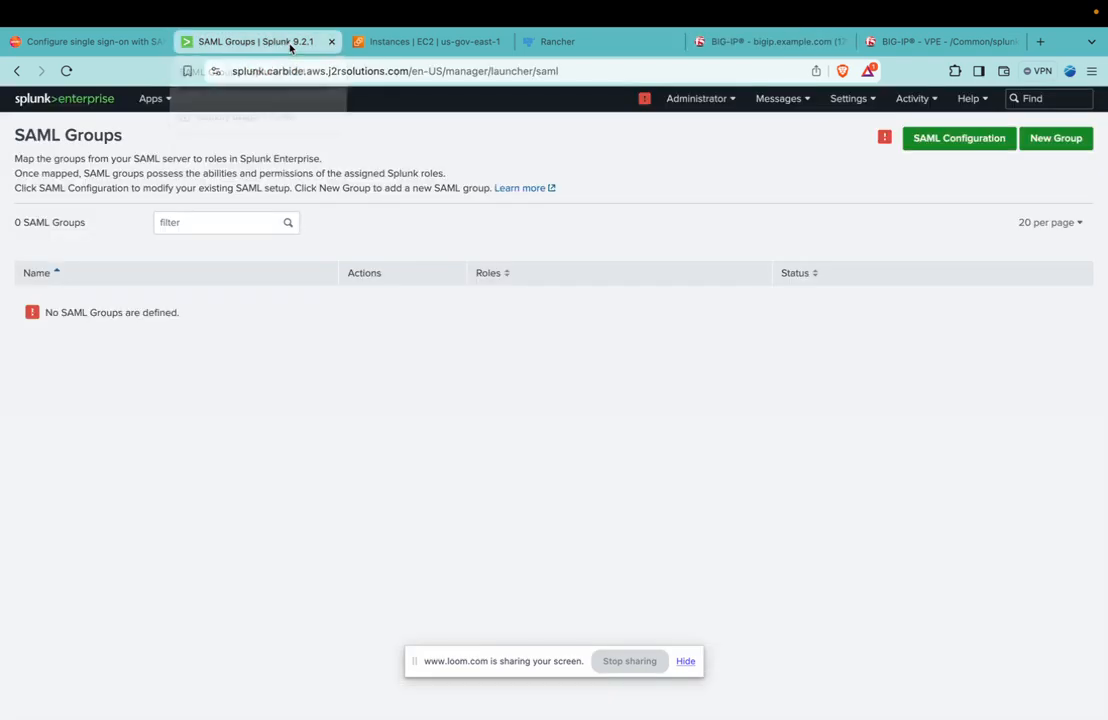
click(136, 42)
double_click(444, 423)
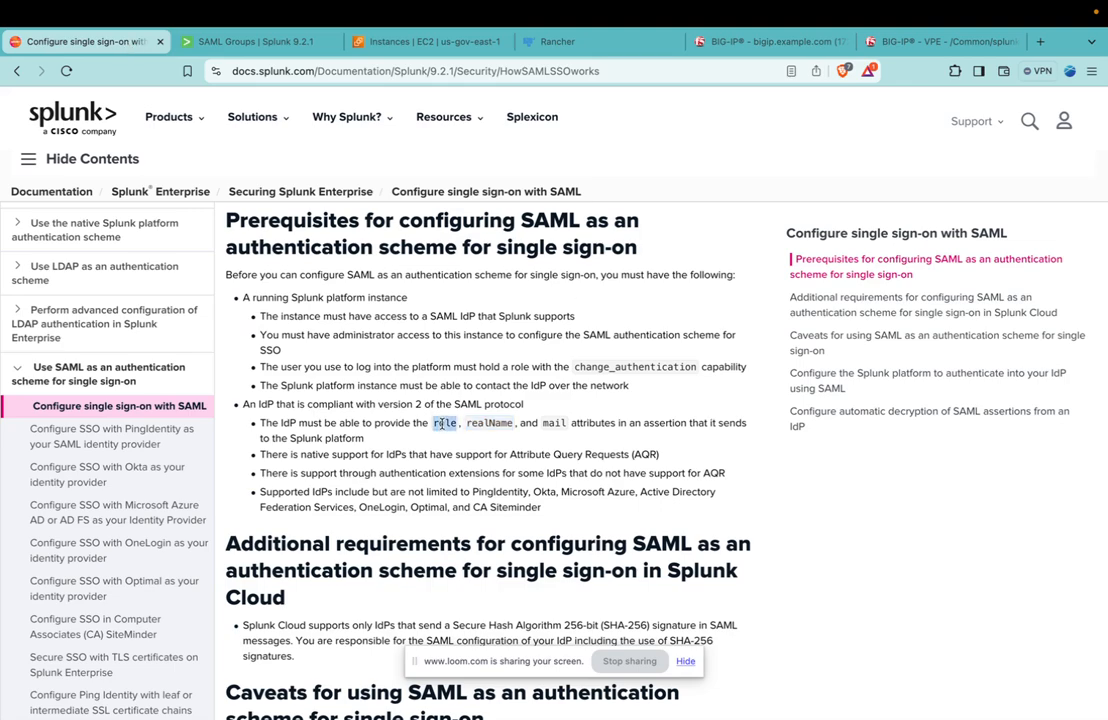
click(765, 41)
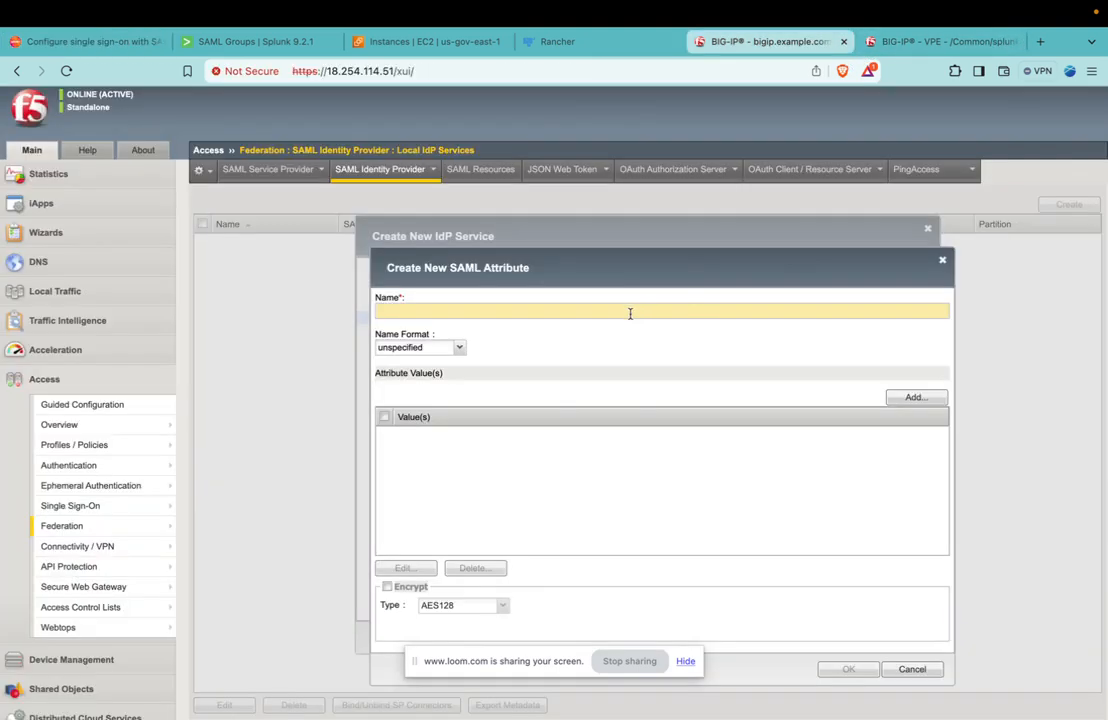
click(120, 41)
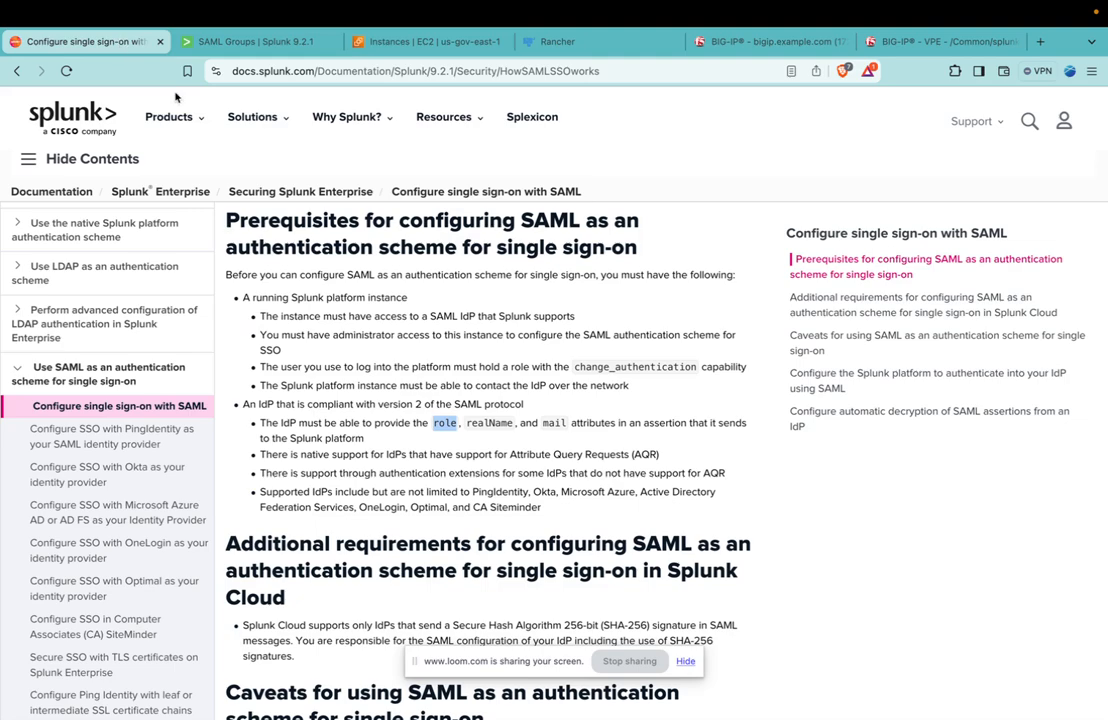
double_click(487, 424)
key(super+c)
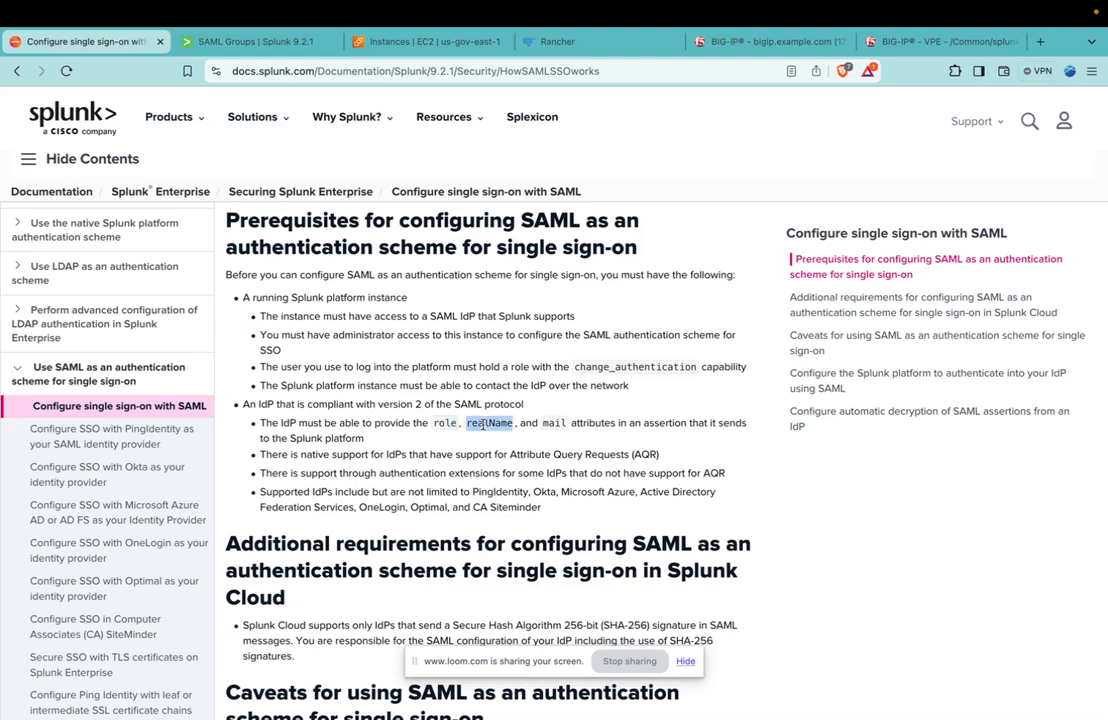
click(250, 41)
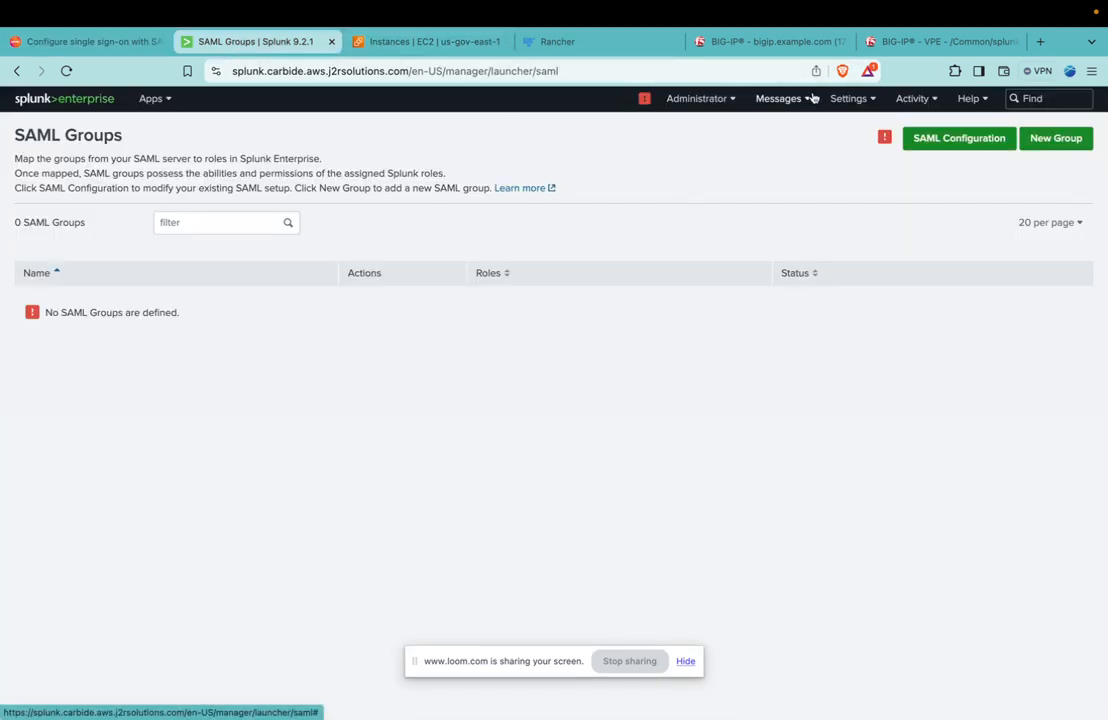
click(776, 41)
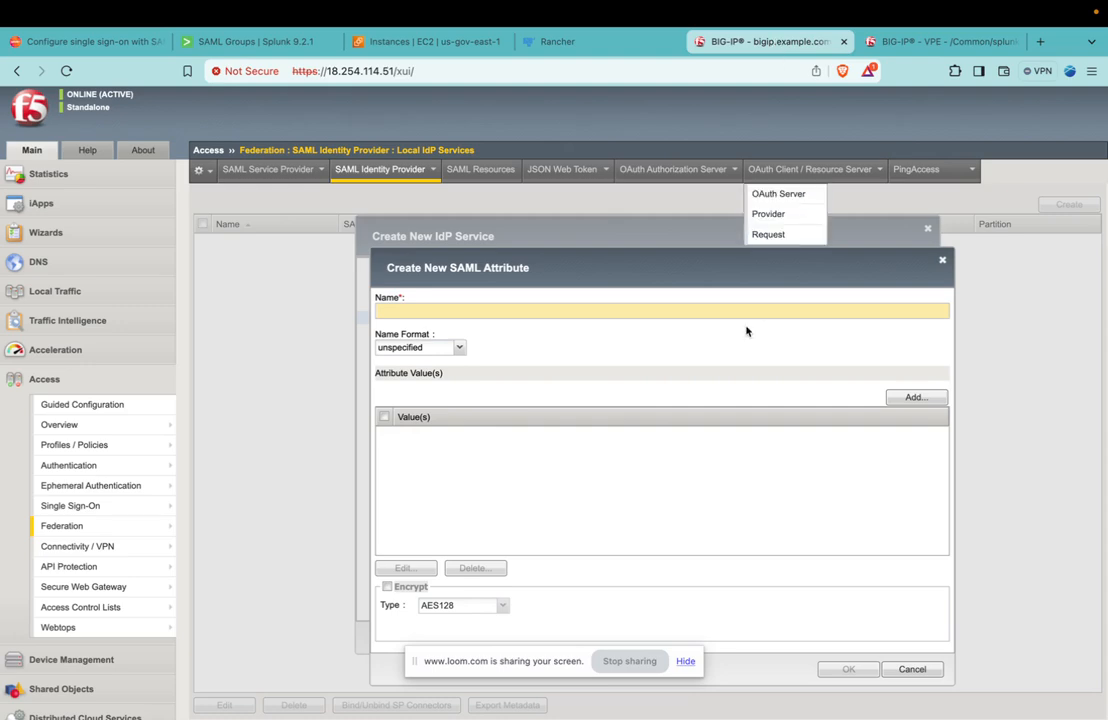
click(596, 313)
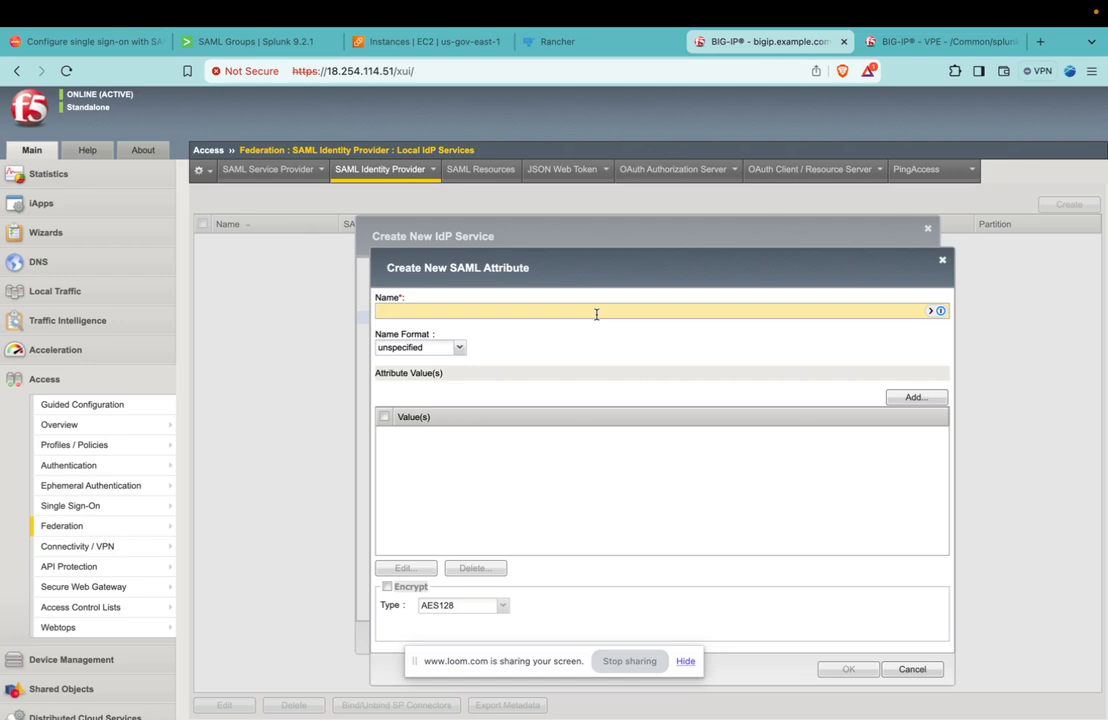
key(super+v)
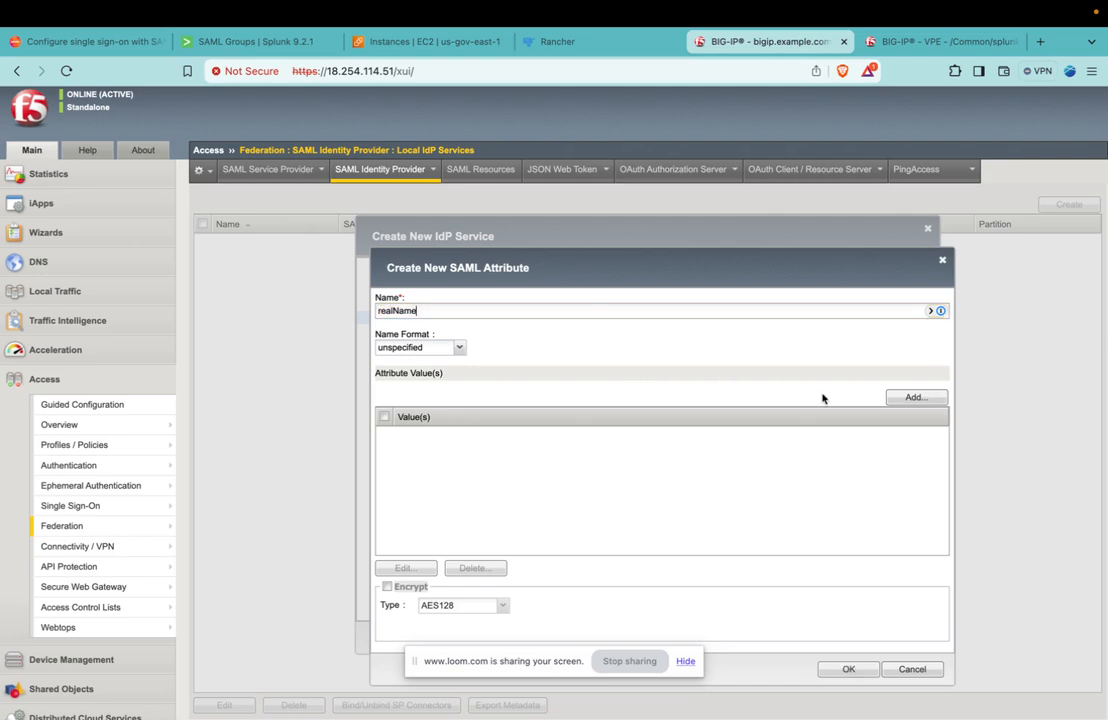
Give the realName attribute the value %{session.logon.last.logonname} and save the attribute.
click(912, 397)
key(super+Tab)
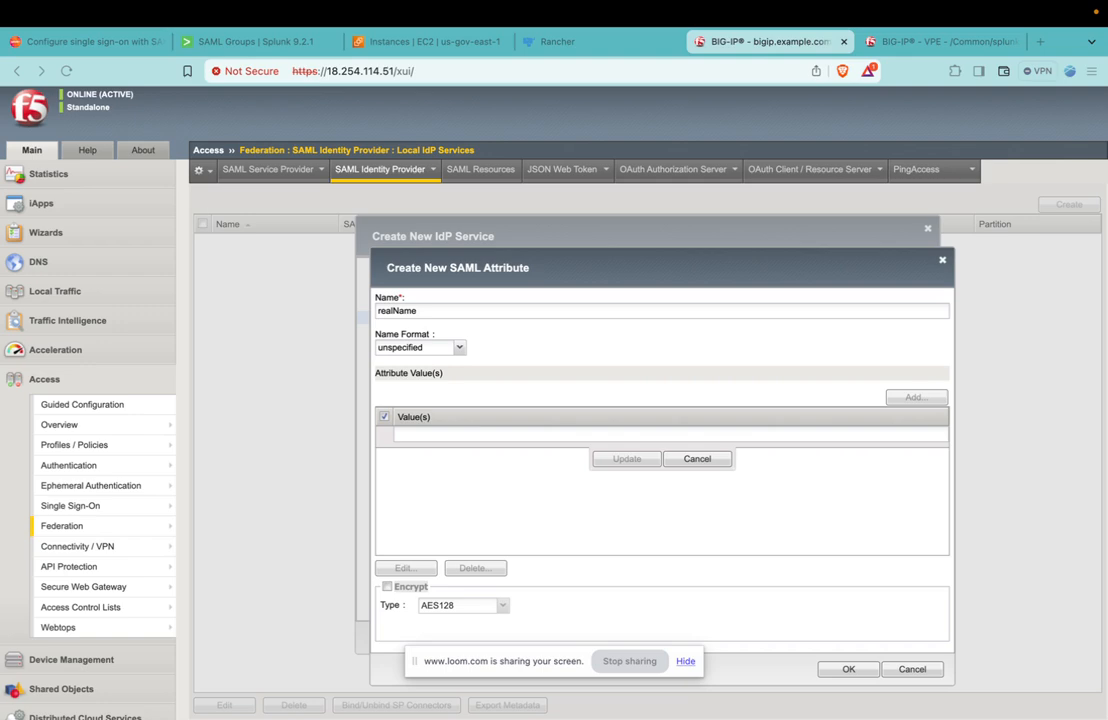
click(584, 435)
text(%{session.logon.last.logonname})
click(627, 457)
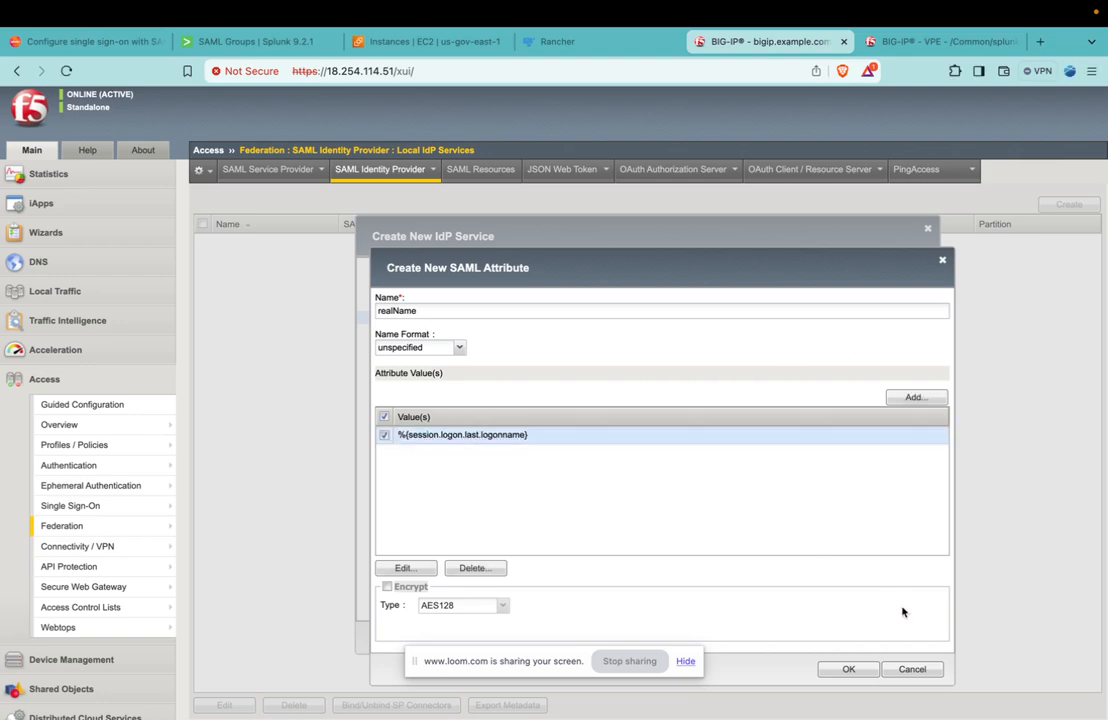
click(866, 679)
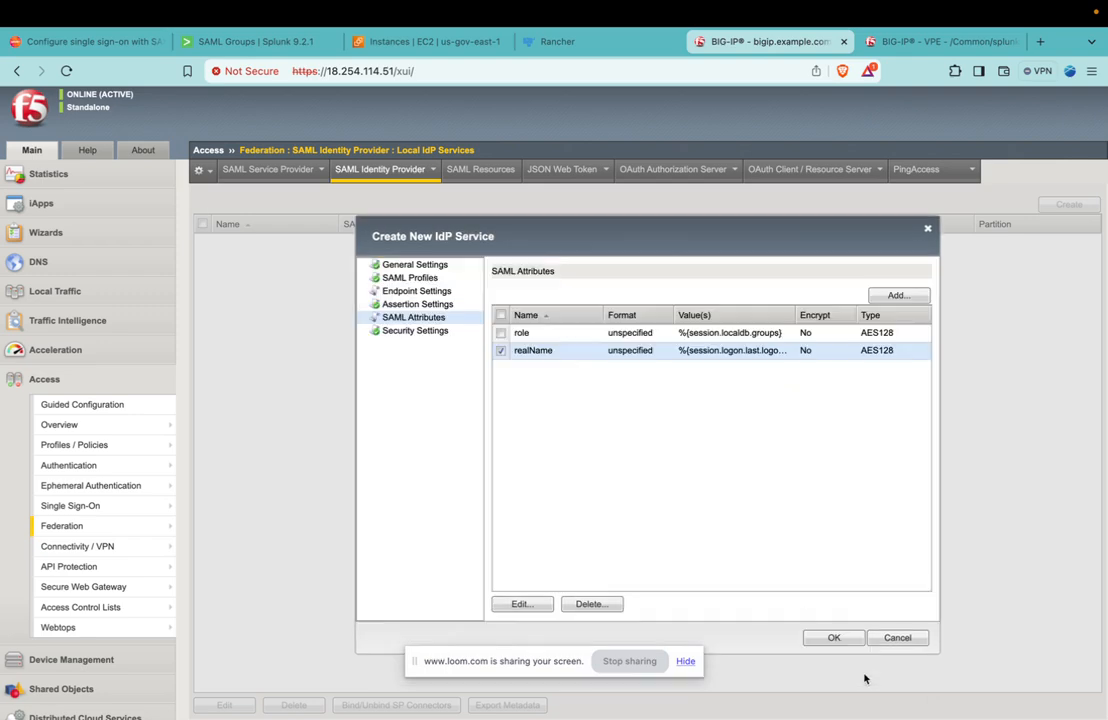
Add a SAML attribute named mail with the value %{session.custom.user_email}, checking the name in the Splunk documentation.
click(893, 296)
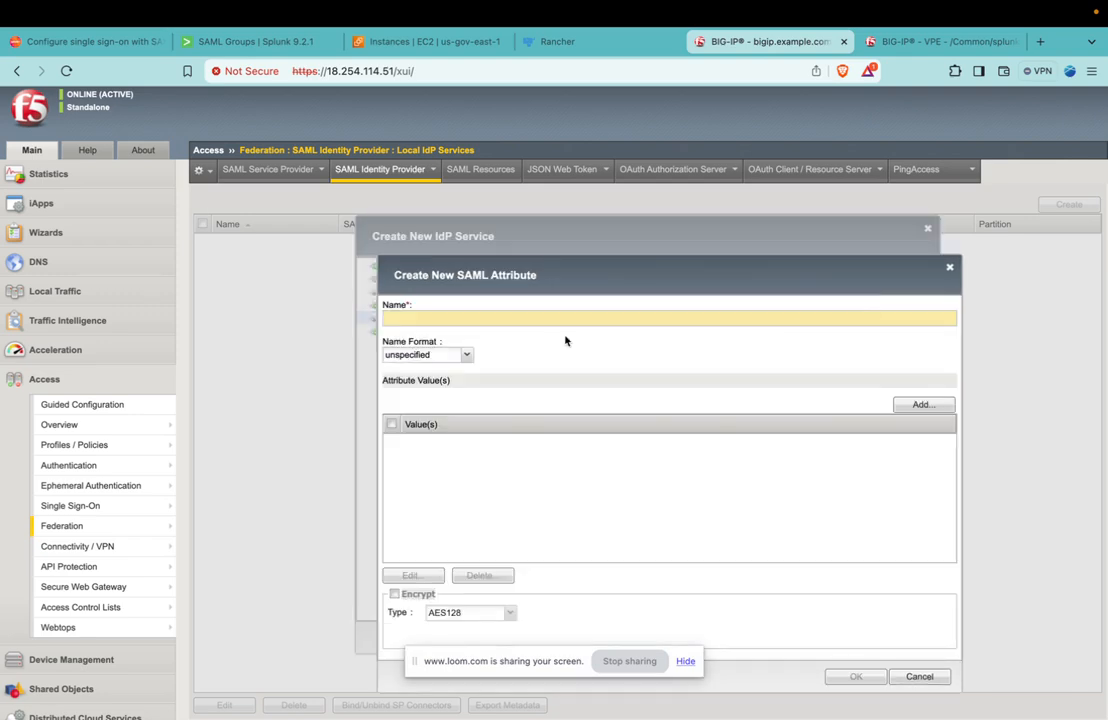
click(128, 45)
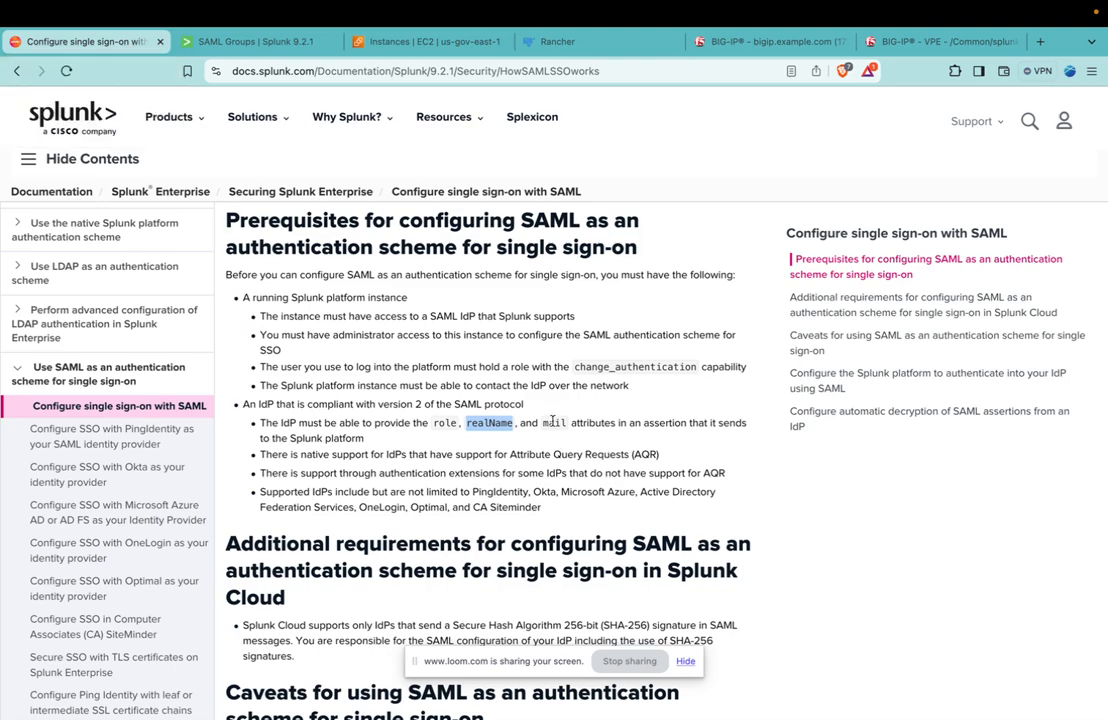
click(770, 41)
click(586, 317)
text(mail)
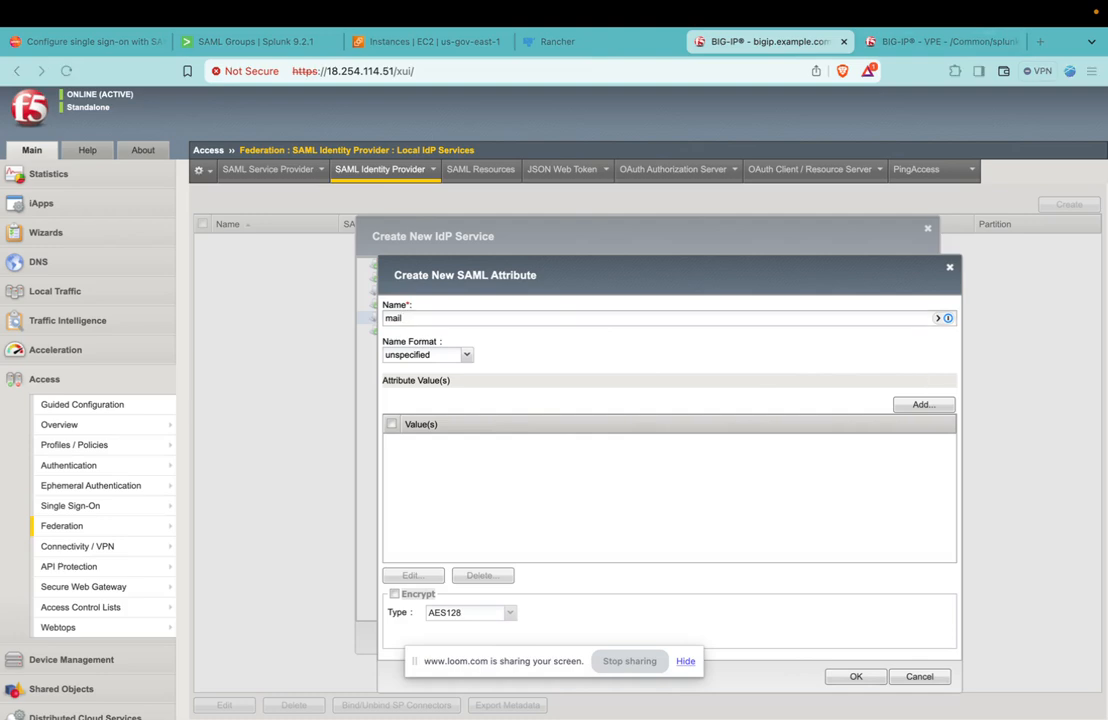
click(927, 408)
click(920, 406)
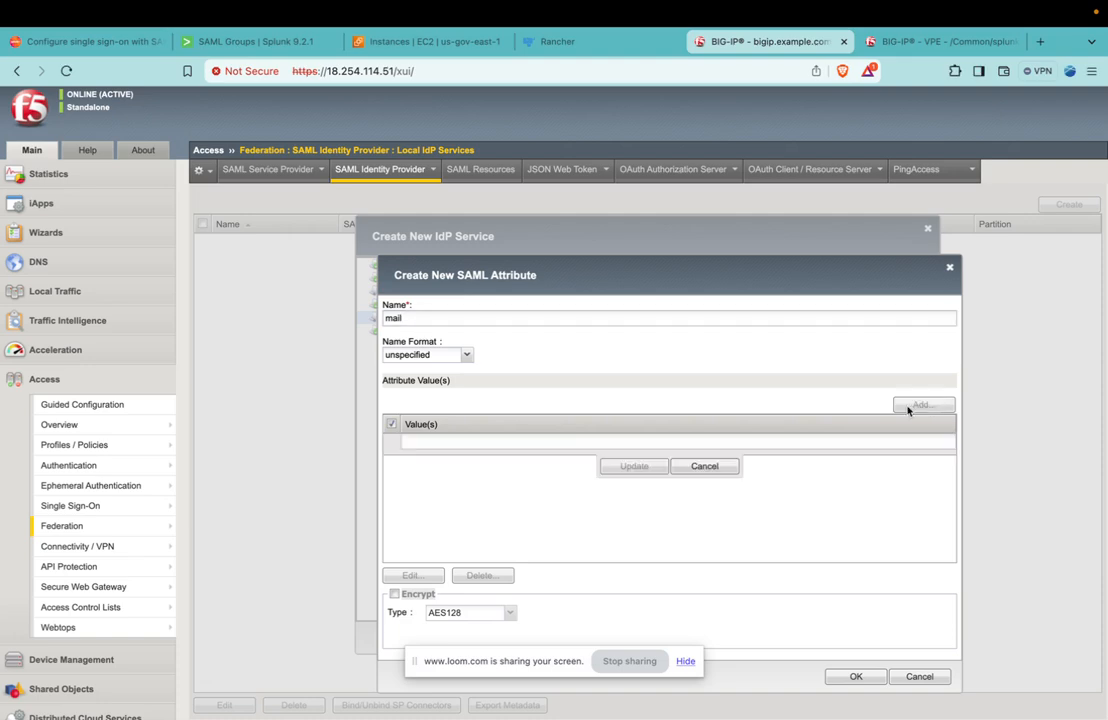
click(574, 441)
text(%{session.custom.user_email})
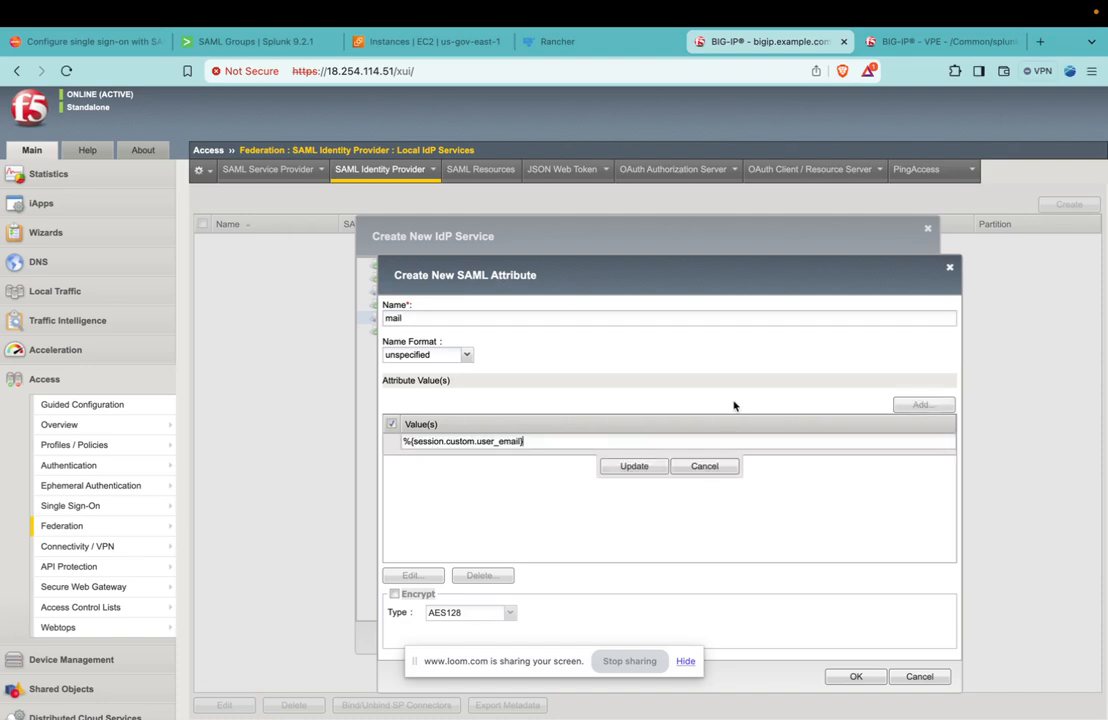
click(622, 468)
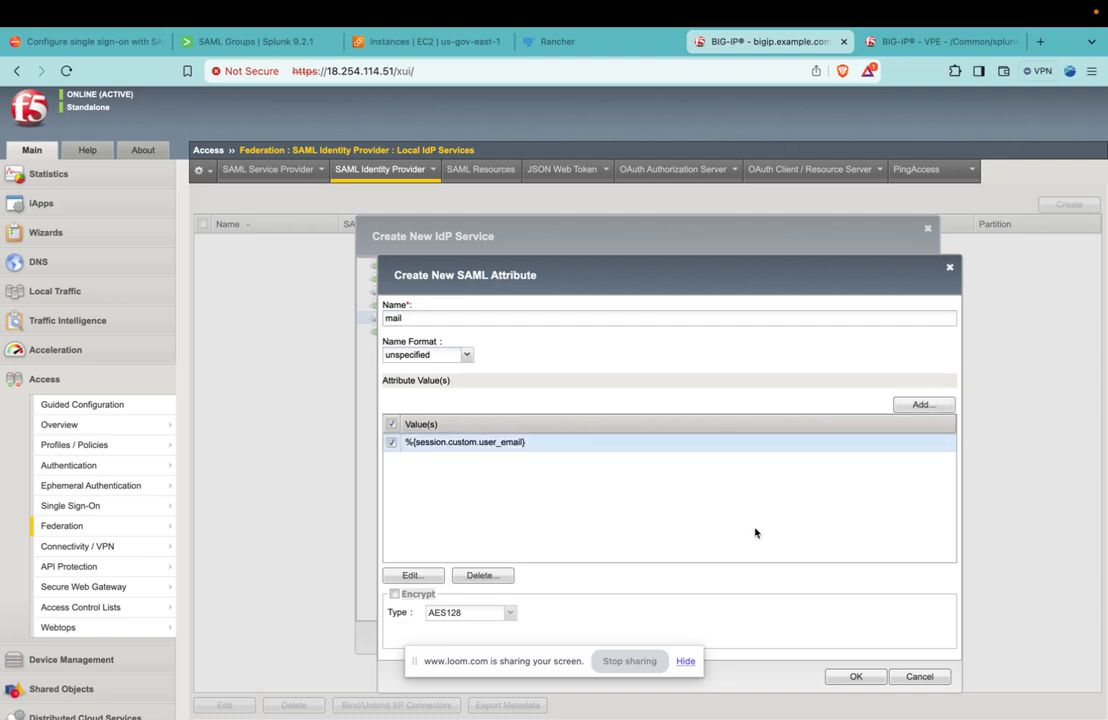
click(856, 677)
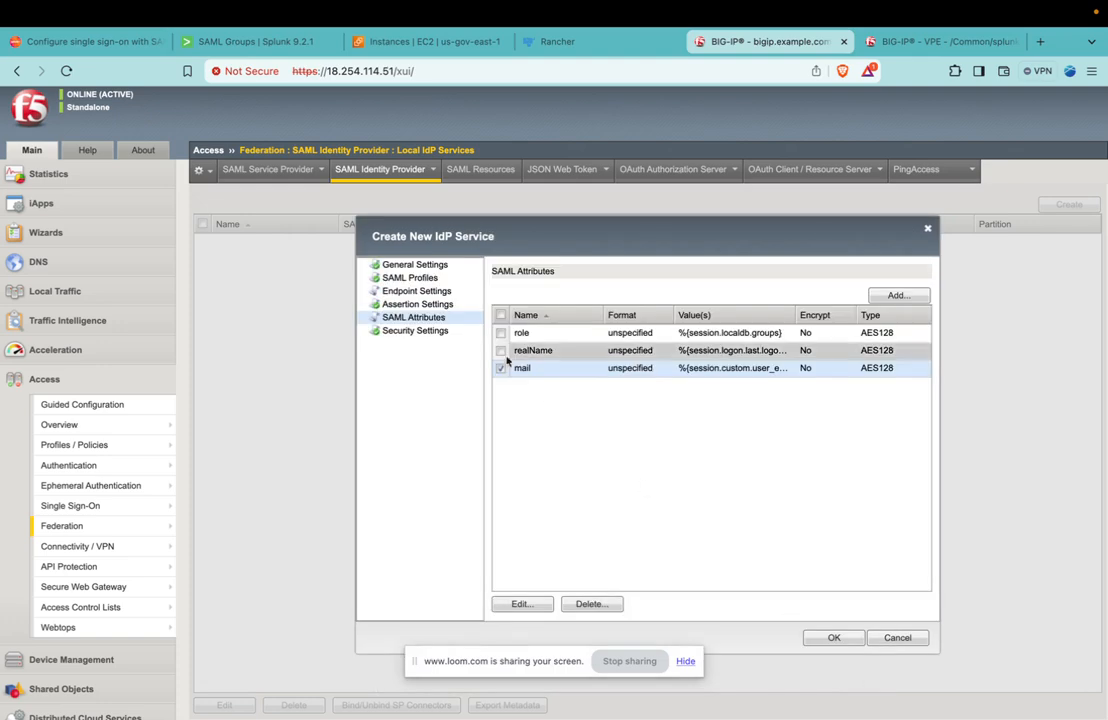
Set the IdP service's signing key to /Common/default.key and signing certificate to /Common/default.crt, and create the service.
click(405, 330)
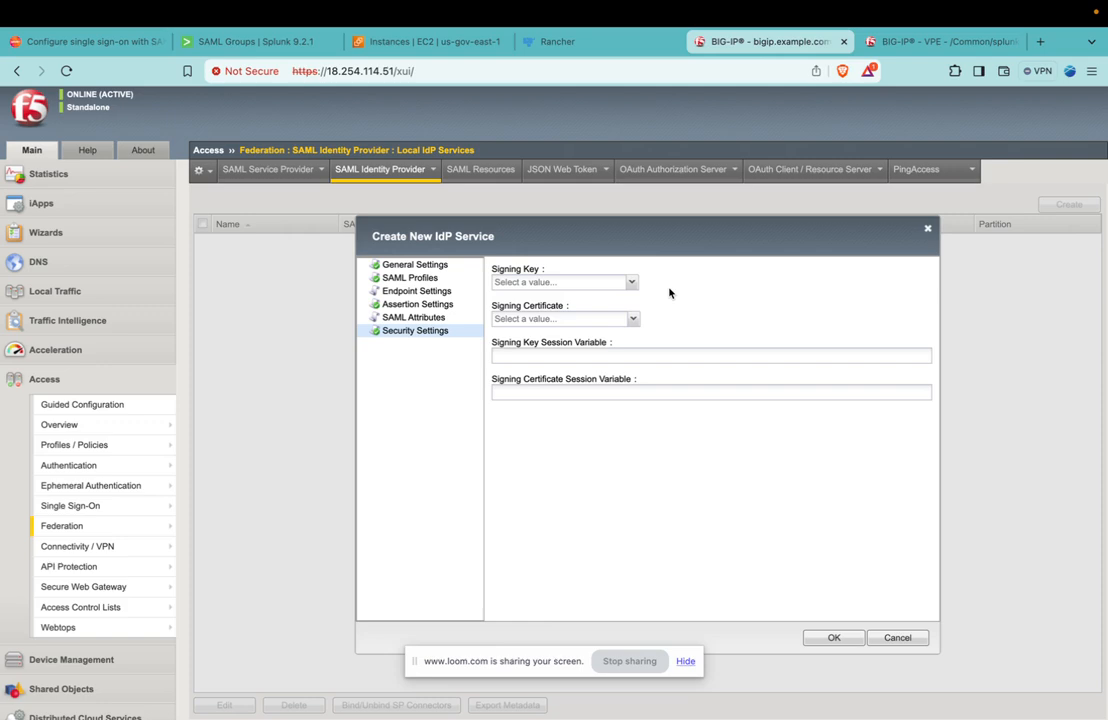
mouse_move(641, 277)
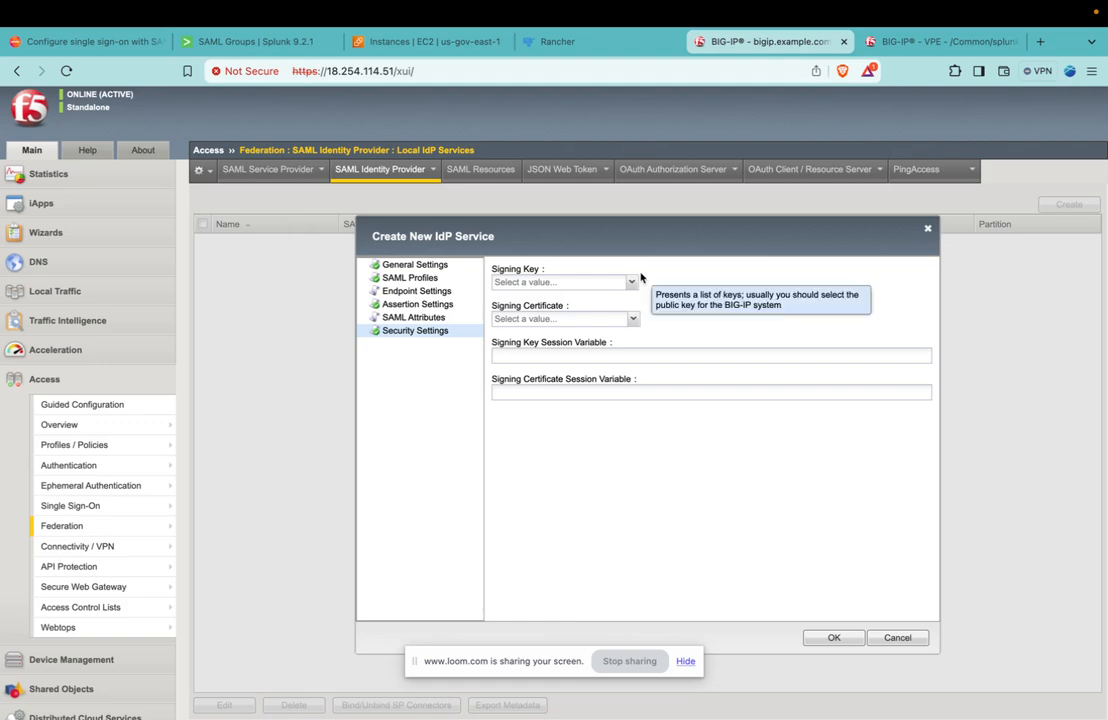
click(631, 282)
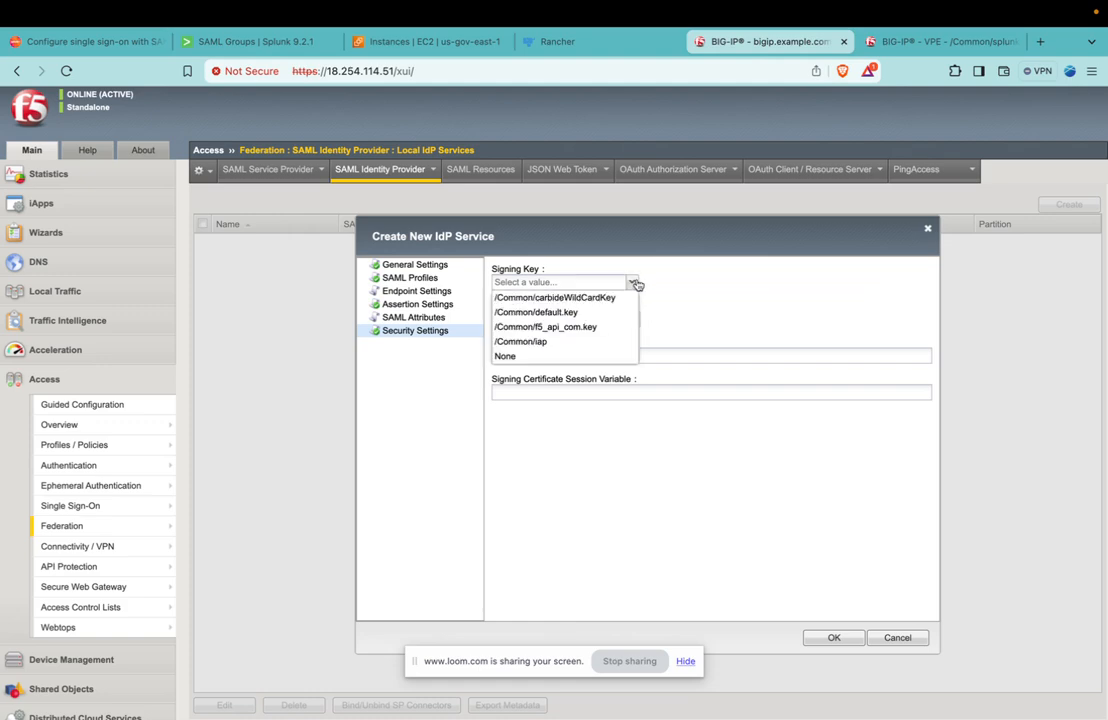
click(571, 314)
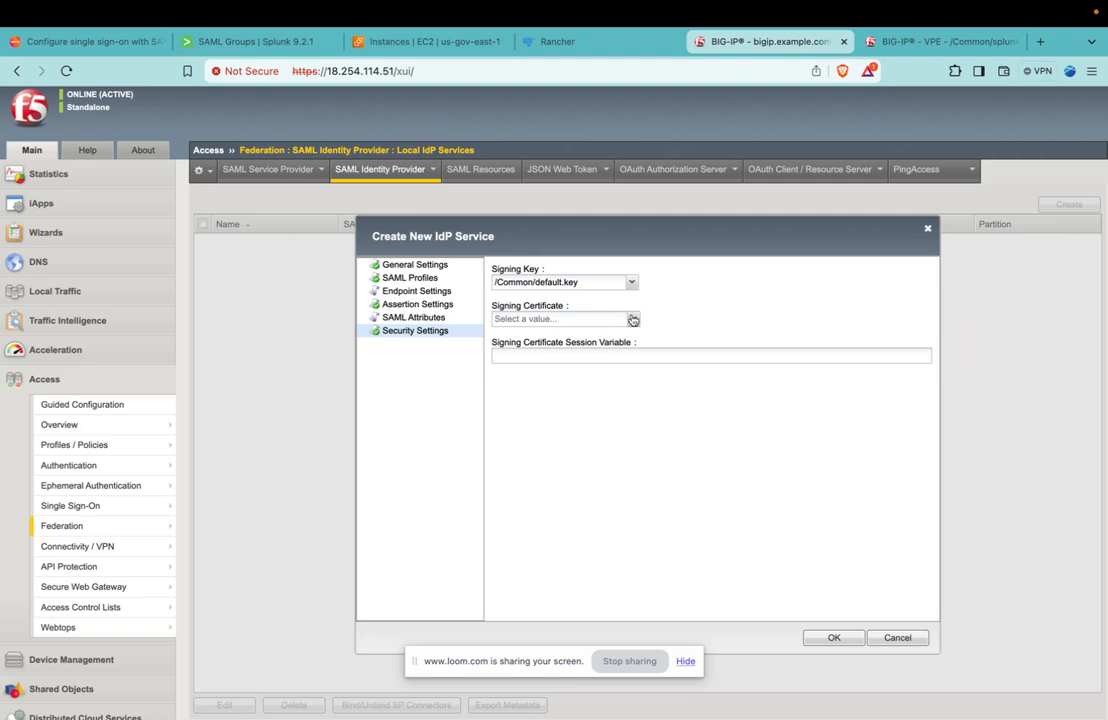
click(632, 318)
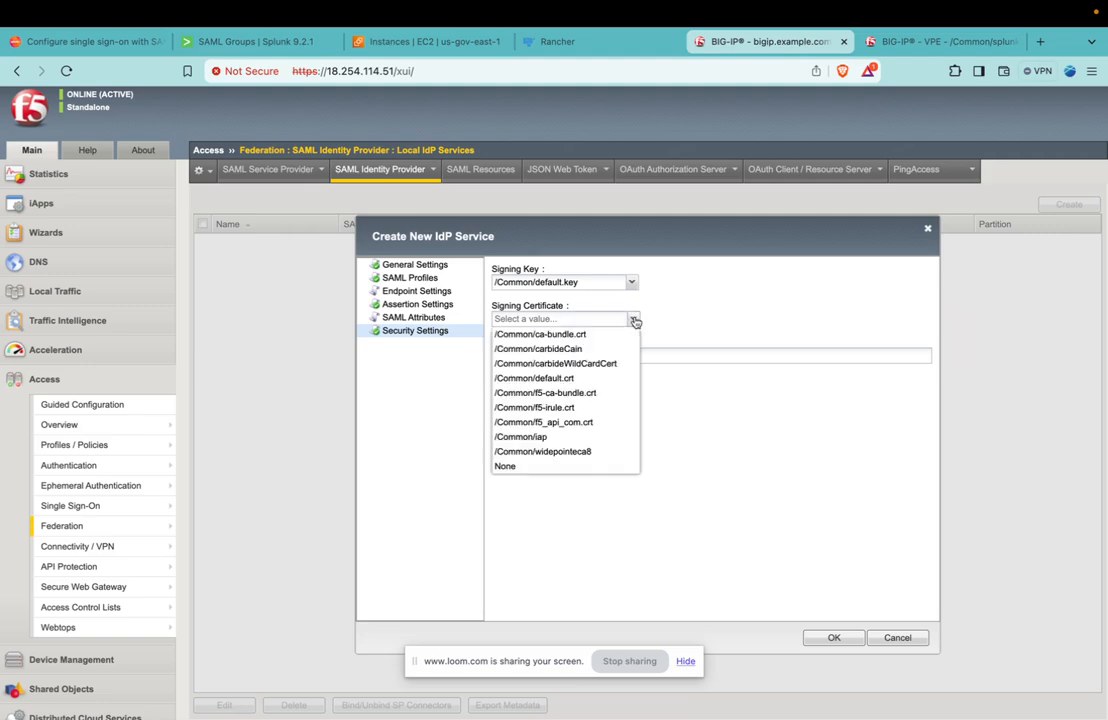
click(537, 379)
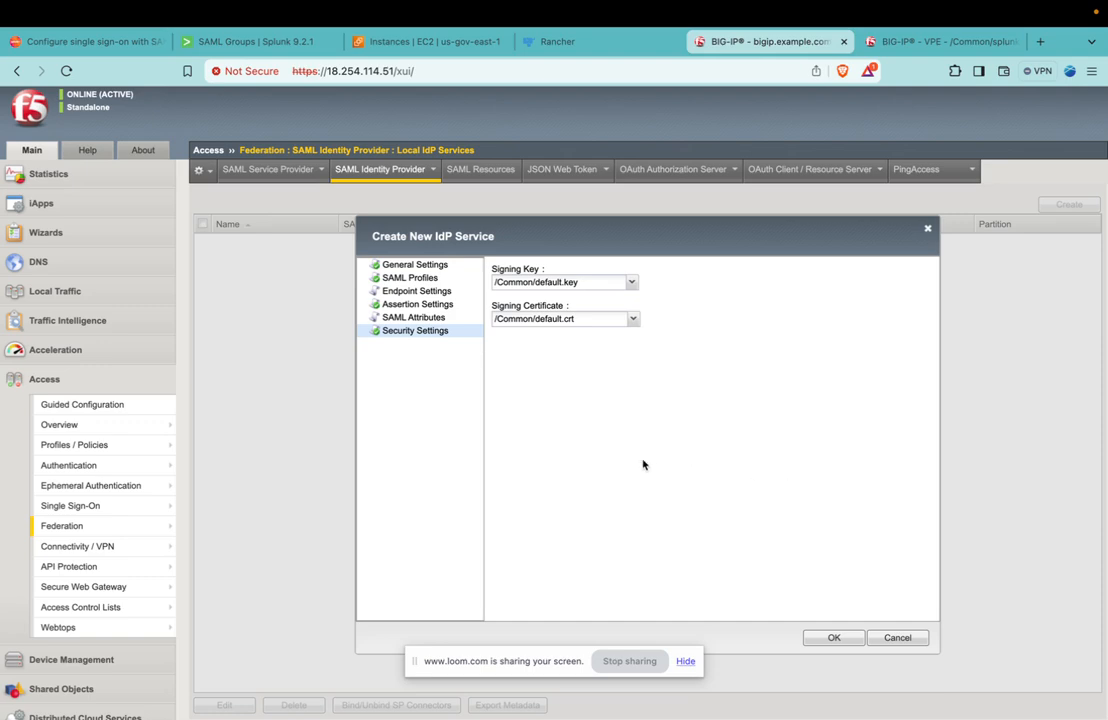
click(833, 638)
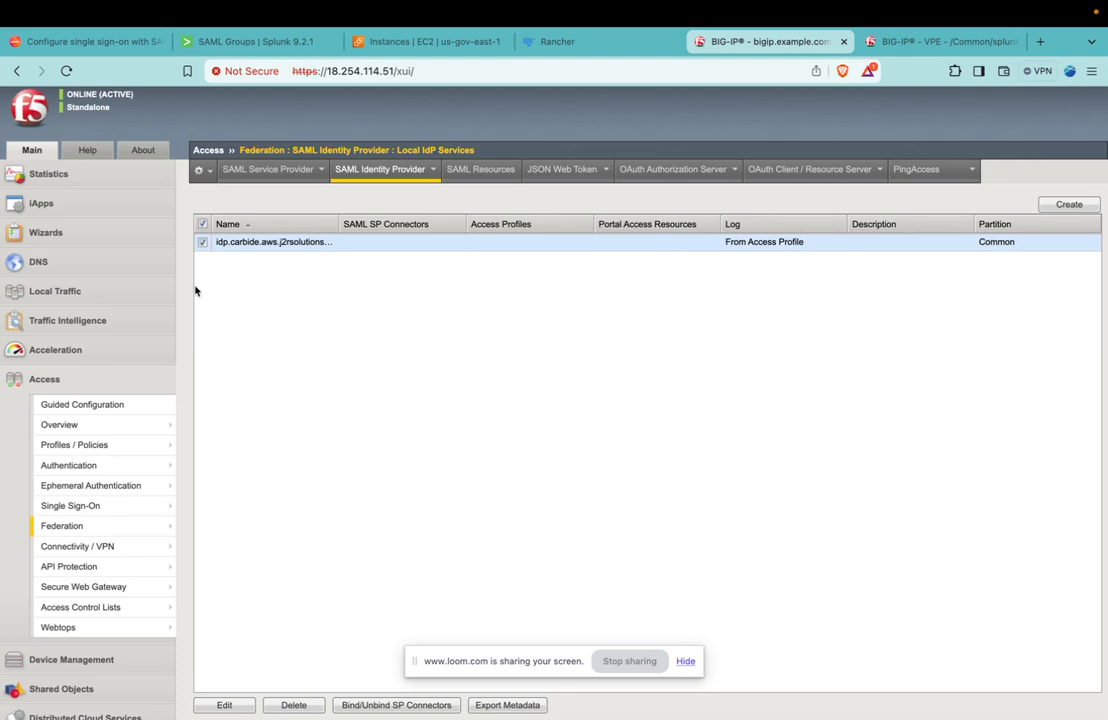
Export the IdP service's metadata with Sign Metadata set to No and save the downloaded file.
click(507, 705)
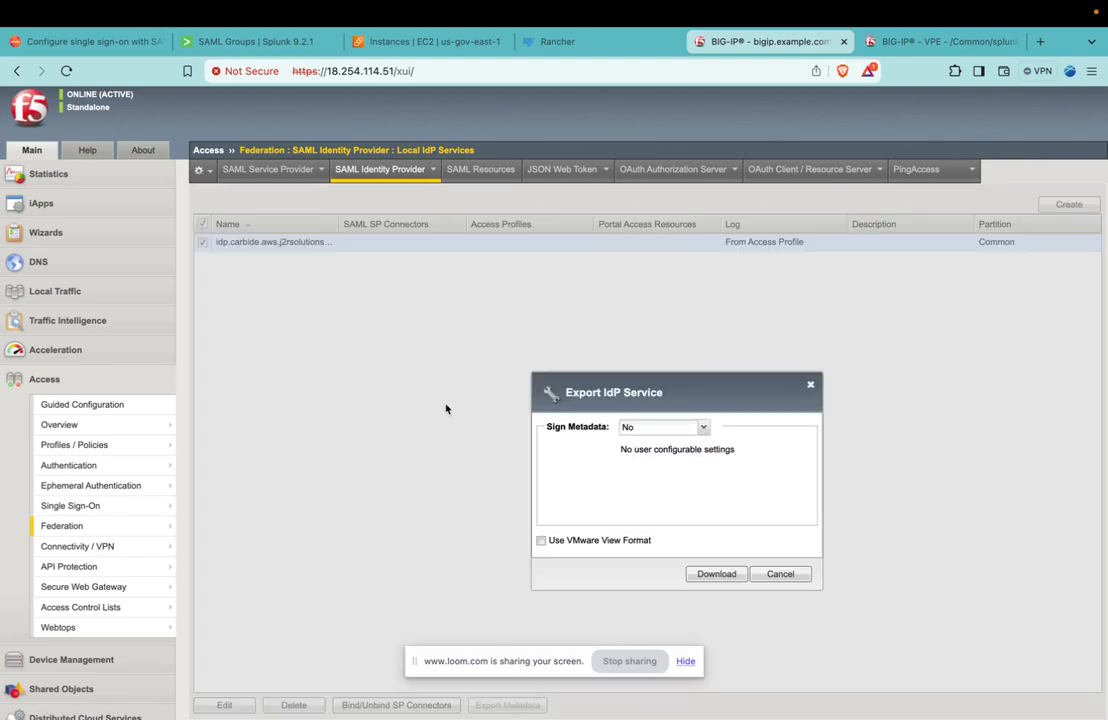
click(650, 427)
click(577, 454)
click(727, 576)
click(800, 515)
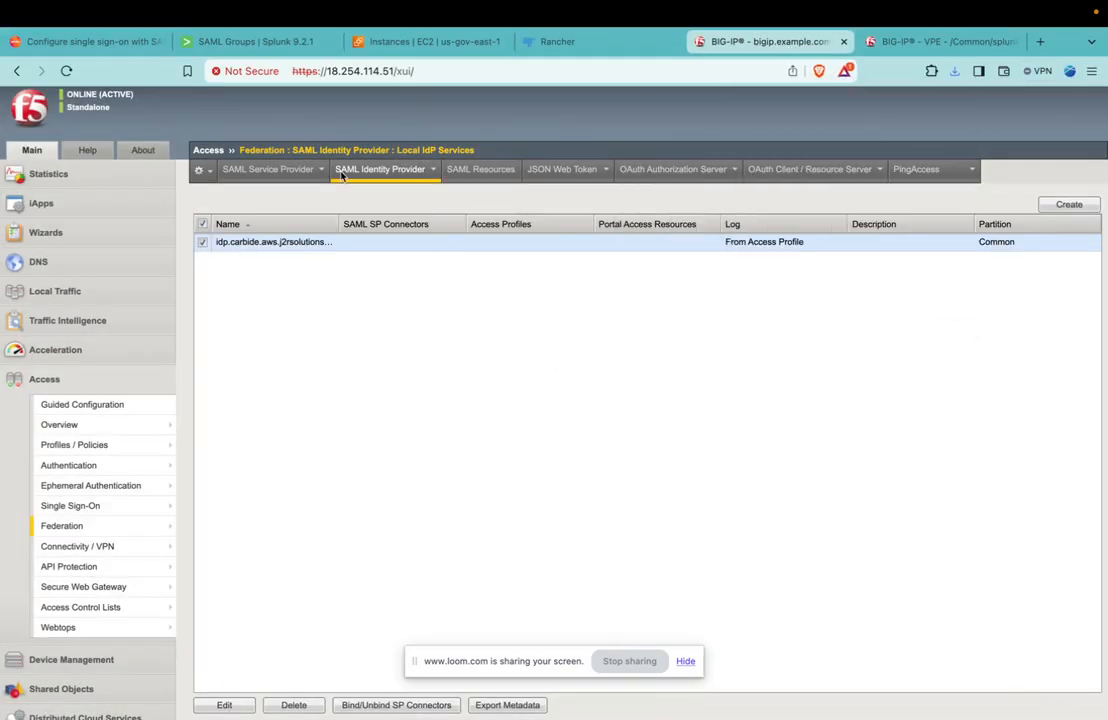
Switch to Splunk, choose SAML as the external authentication method and open its configuration form.
click(182, 42)
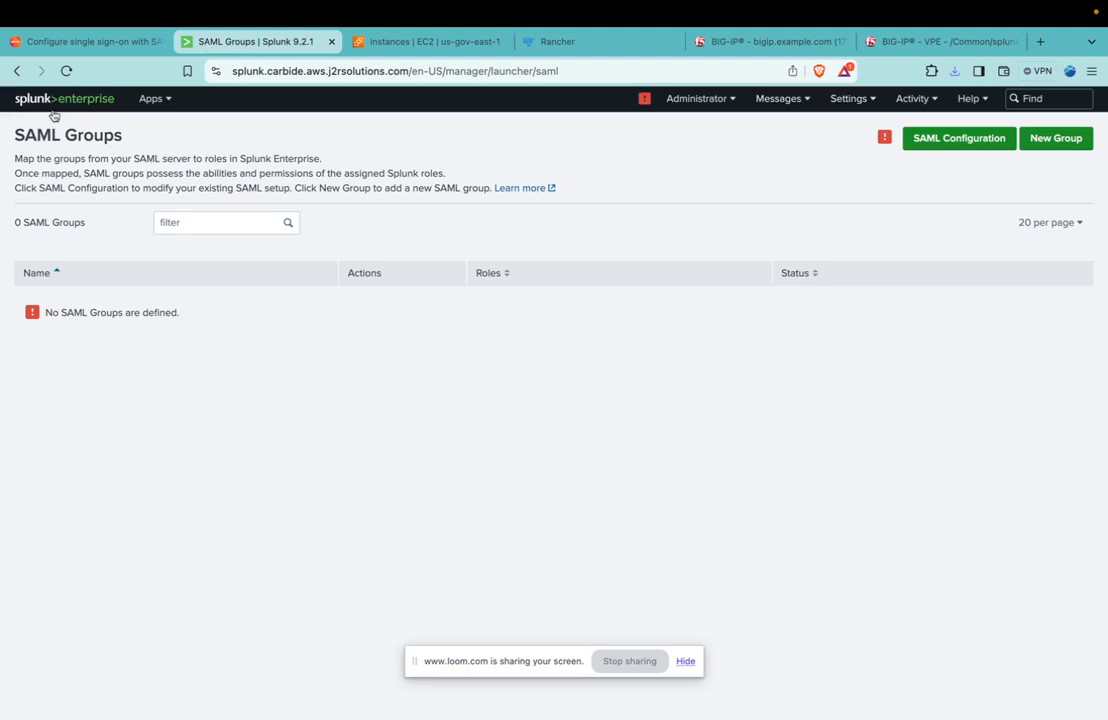
click(855, 100)
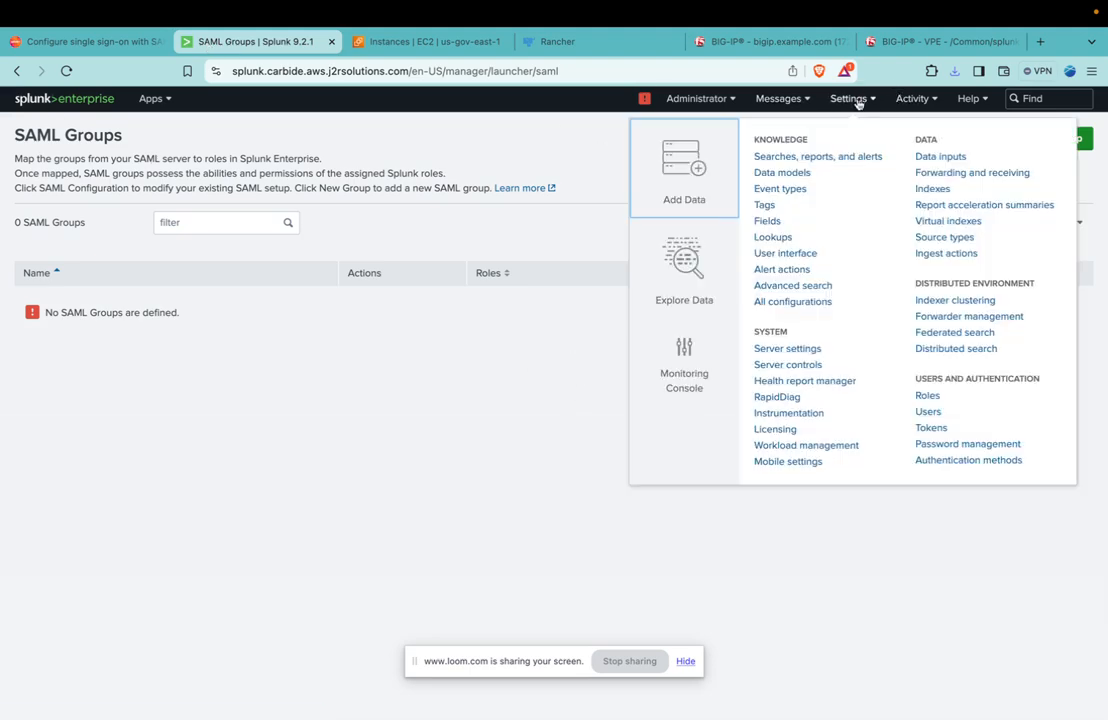
click(965, 460)
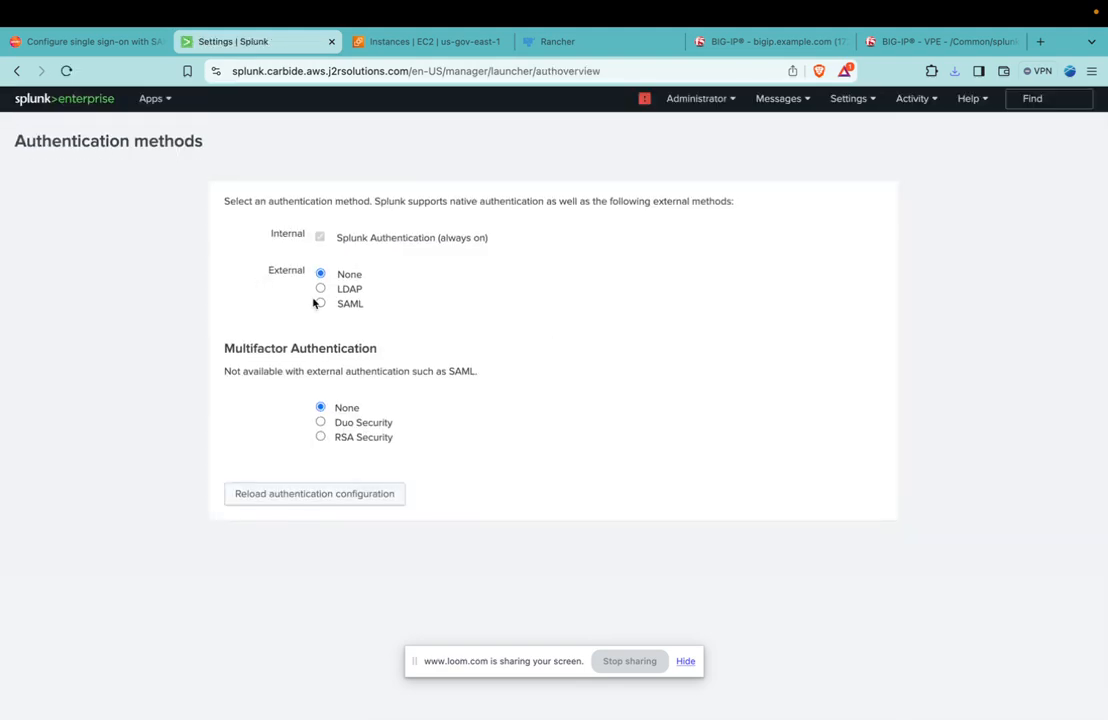
click(319, 303)
click(349, 324)
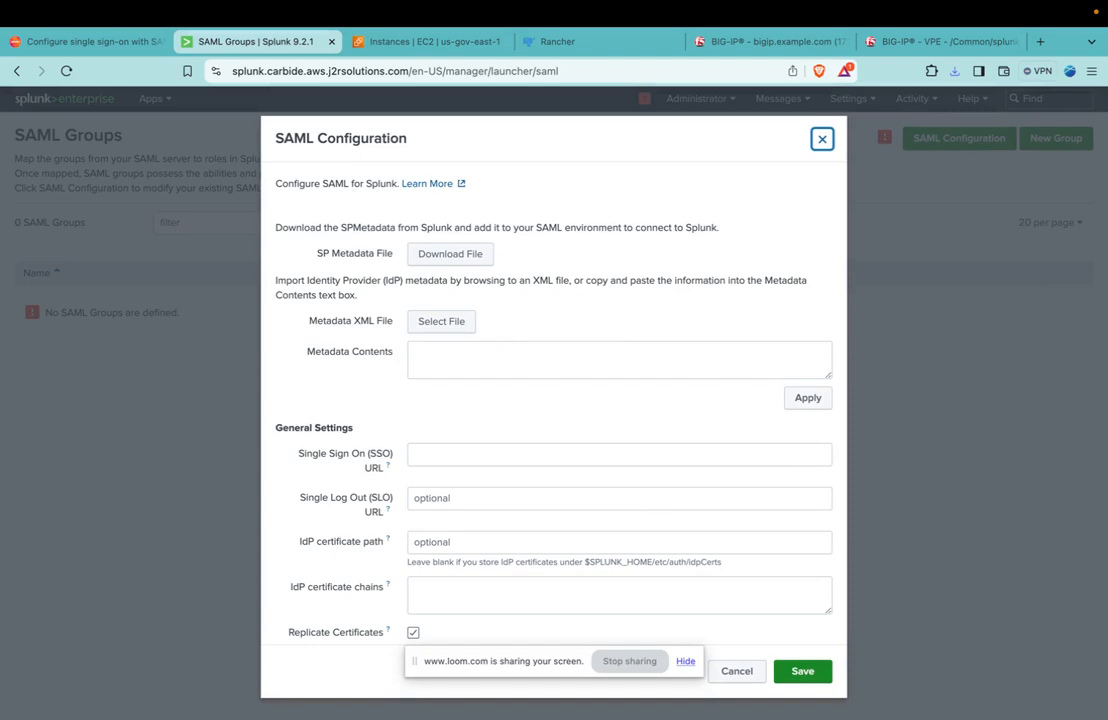
Load the IdP metadata file idp.carbide.aws.j2rsolutions.com_metadata_1719408842269.xml from Downloads into the SAML configuration.
key(super+Tab)
key(super+Tab)
click(435, 324)
click(266, 289)
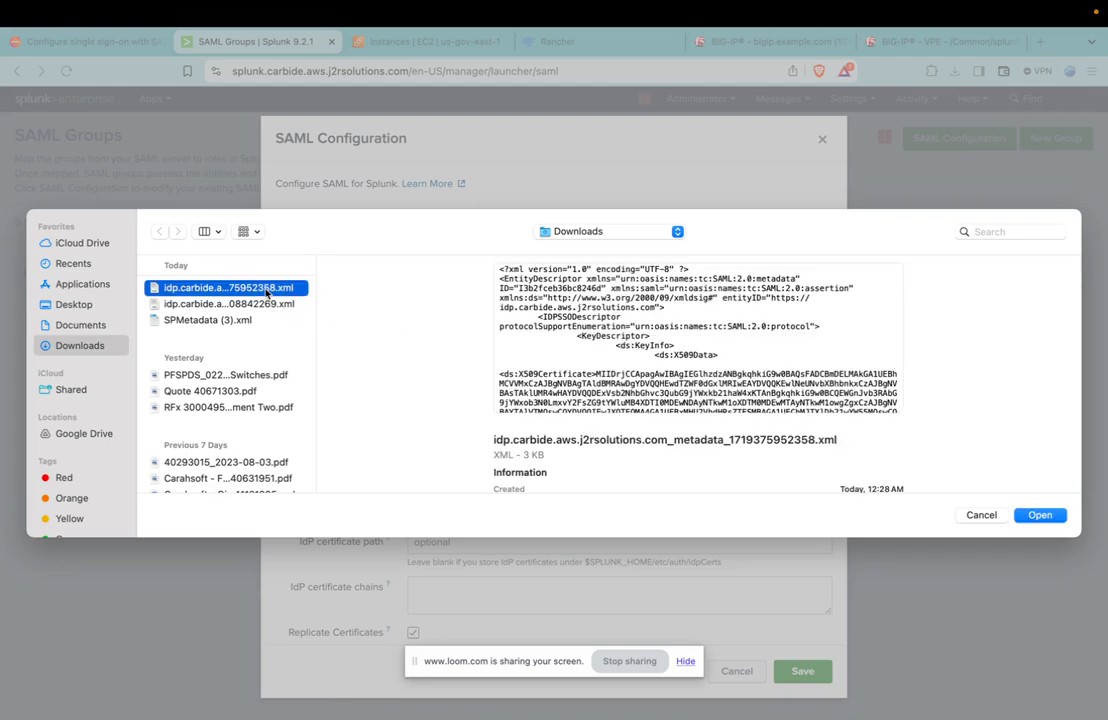
click(265, 304)
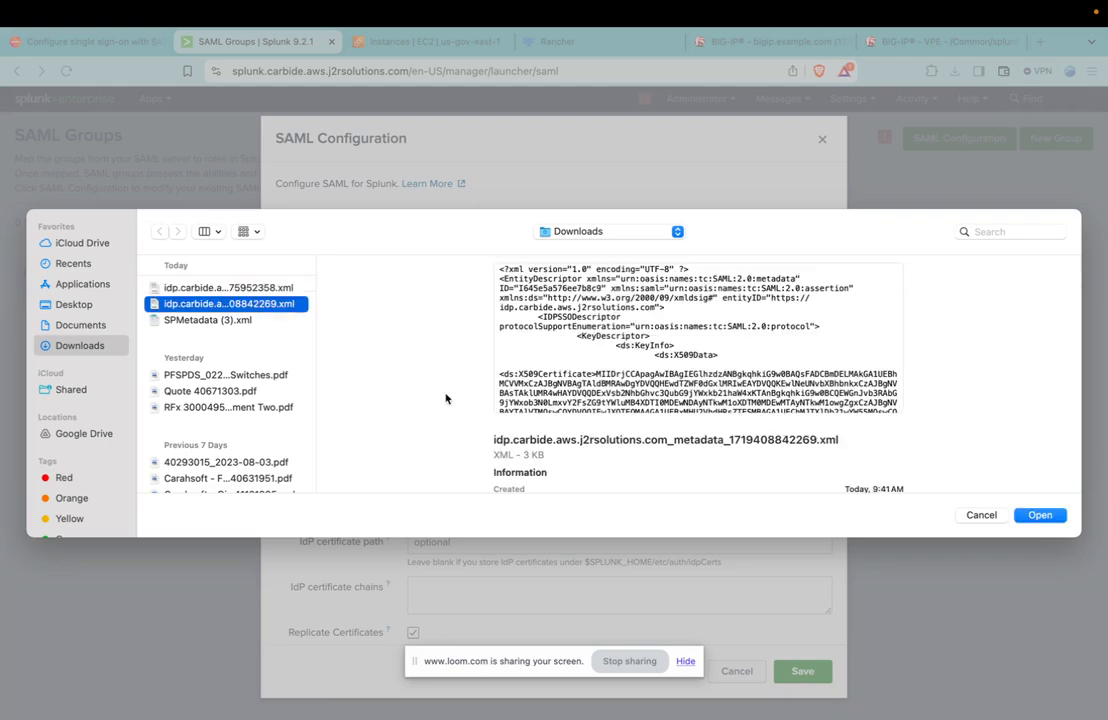
click(1040, 515)
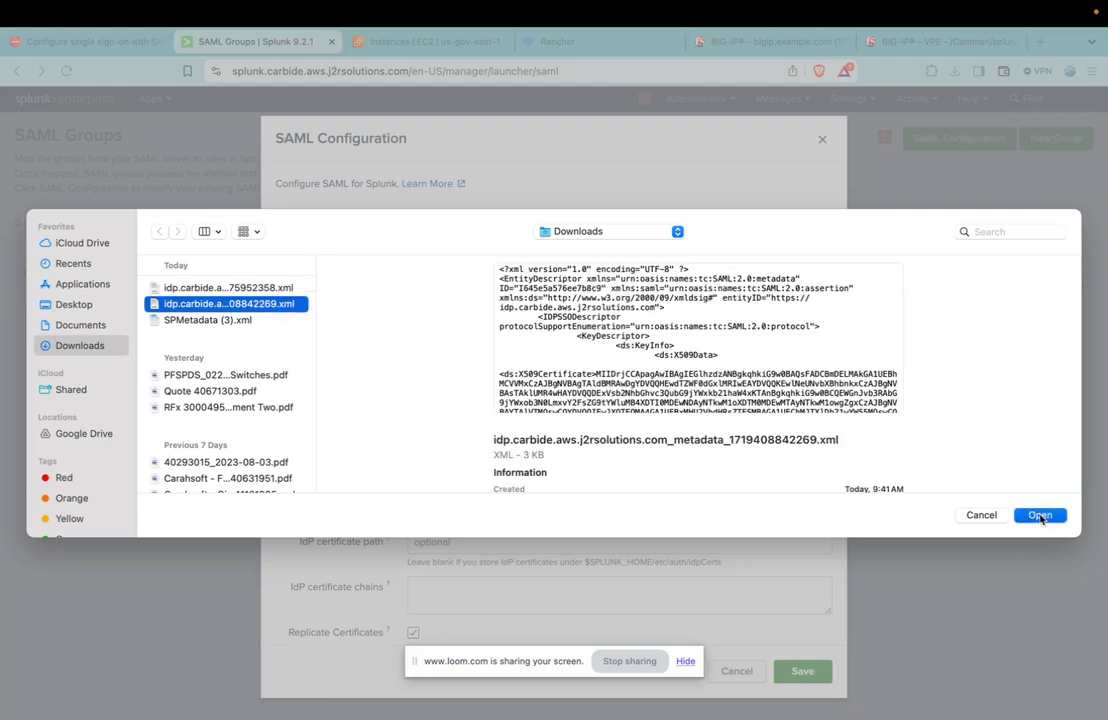
Select the IdP certificate chains field, switch to BIG-IP and open the SSL certificate list of the traffic certificates.
scroll(539, 300, down, 3)
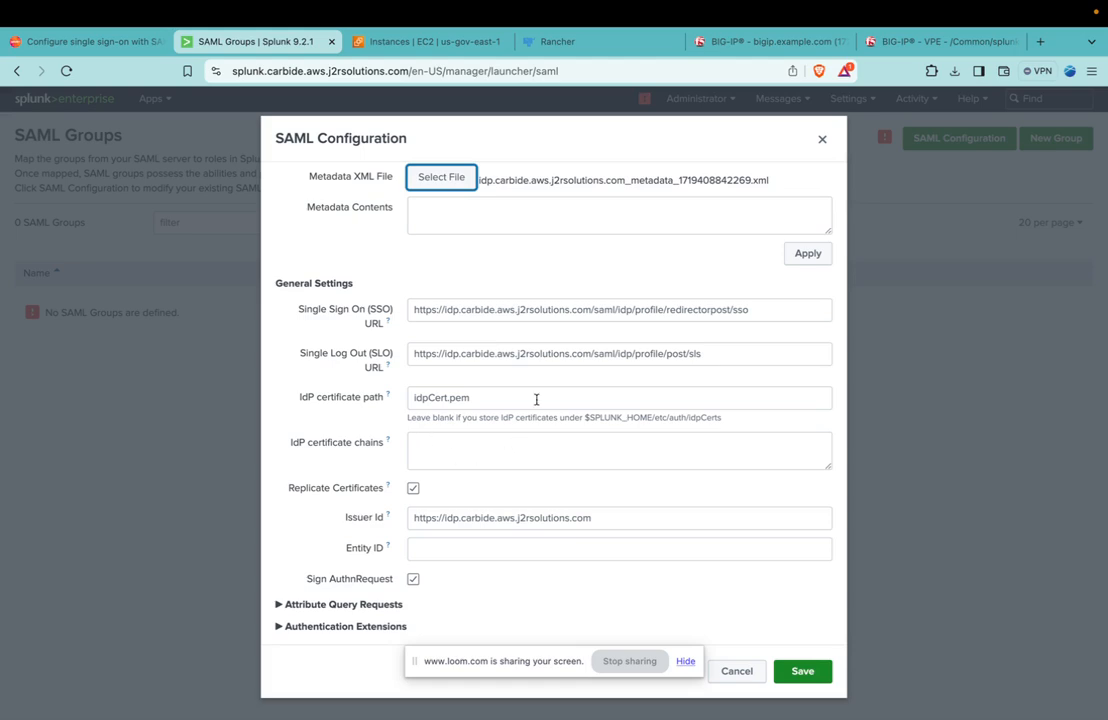
click(468, 441)
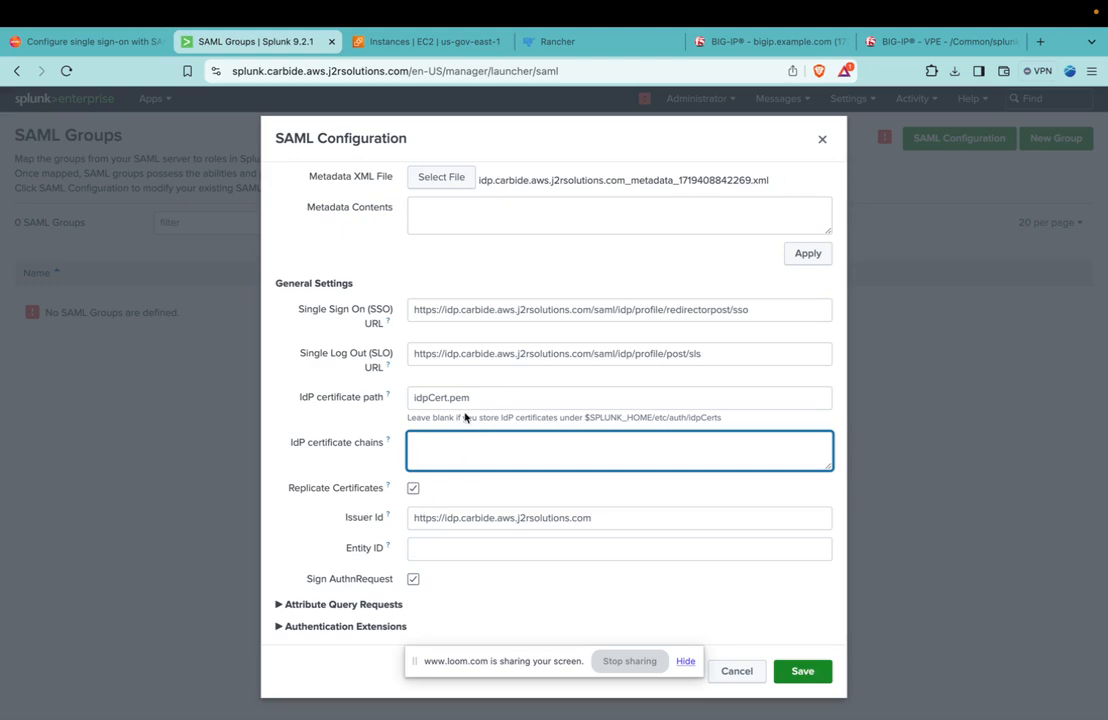
click(767, 42)
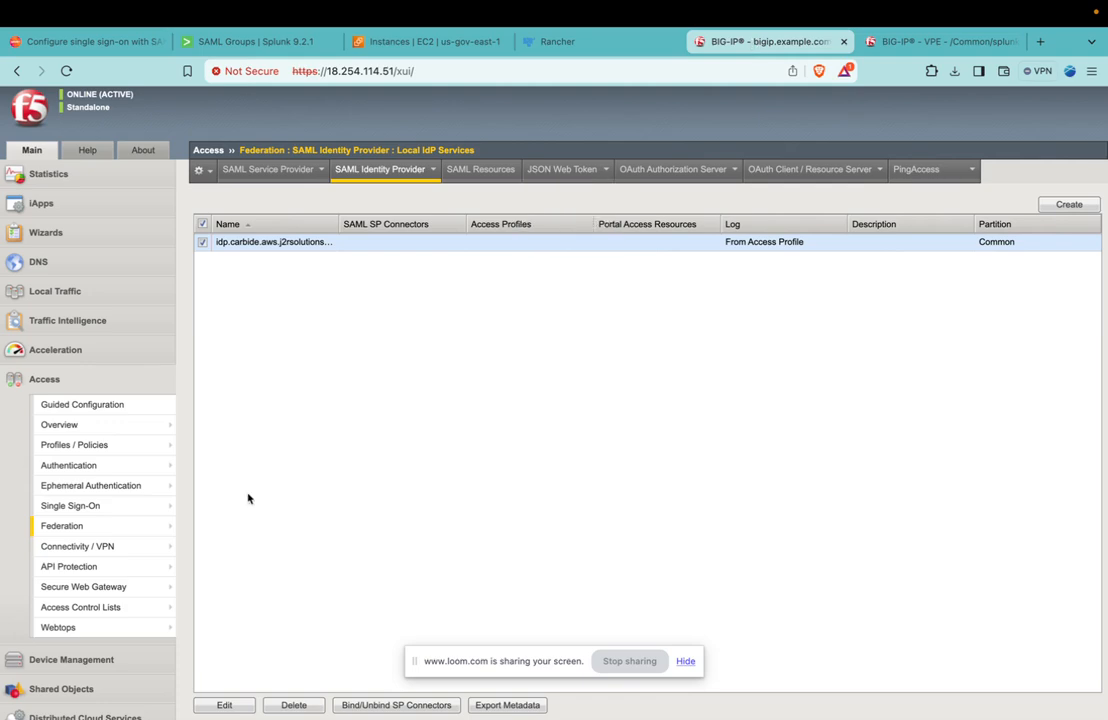
mouse_move(162, 512)
scroll(162, 512, down, 3)
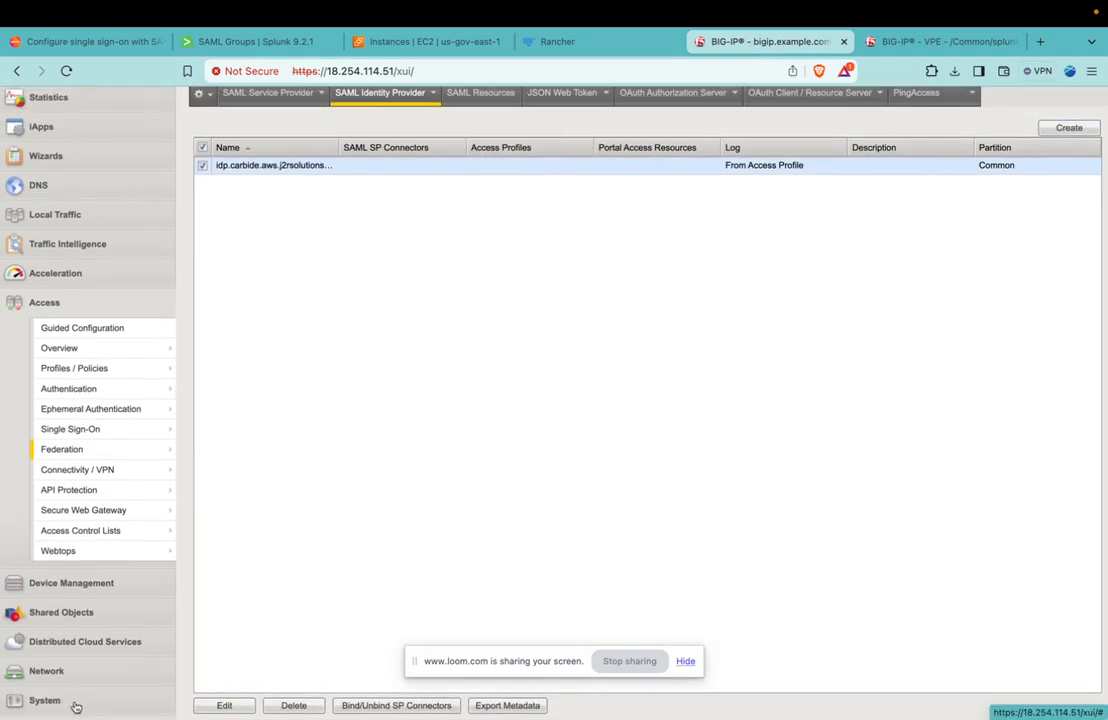
click(76, 706)
scroll(85, 465, down, 3)
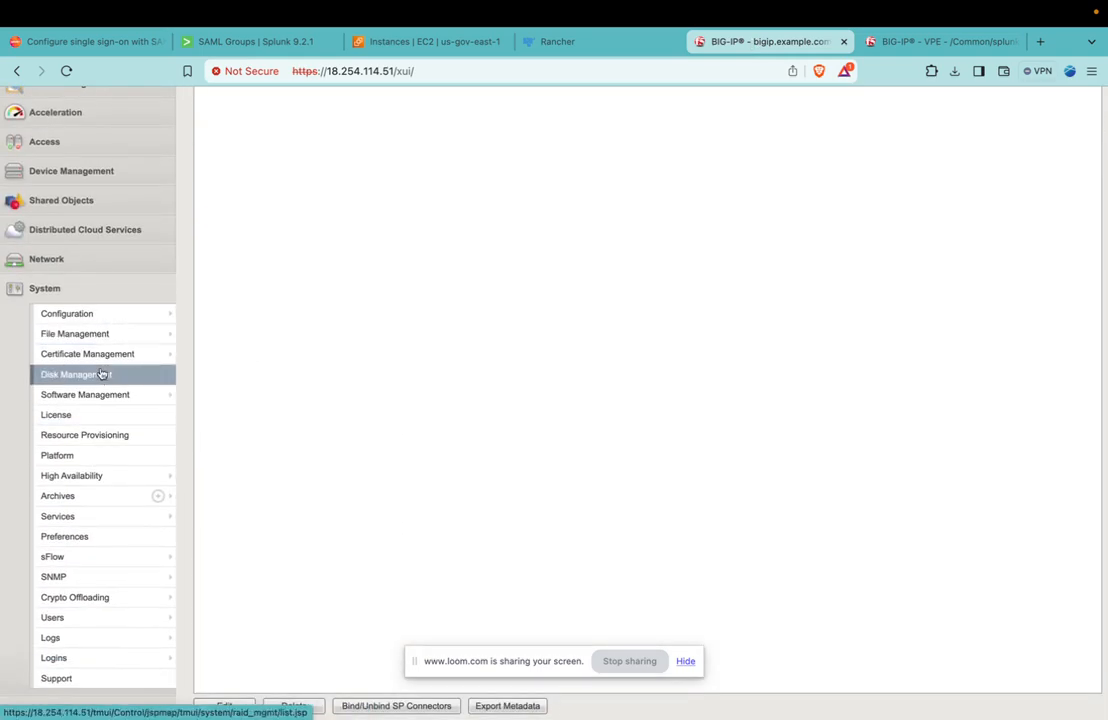
mouse_move(99, 362)
mouse_move(207, 357)
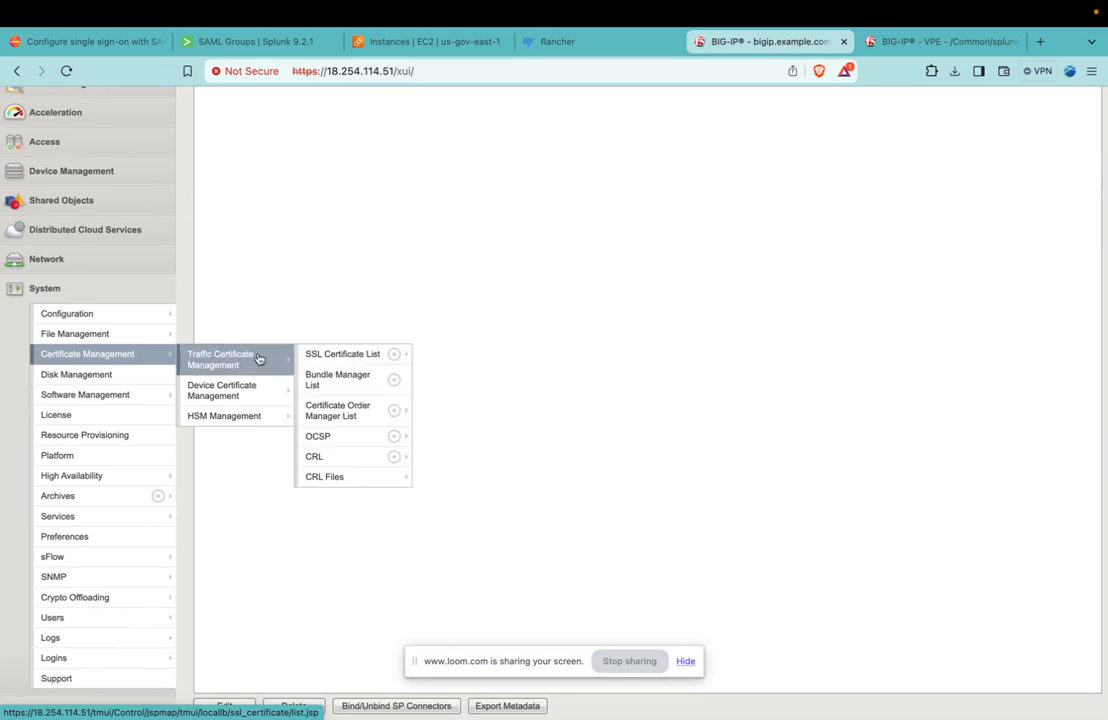
click(335, 354)
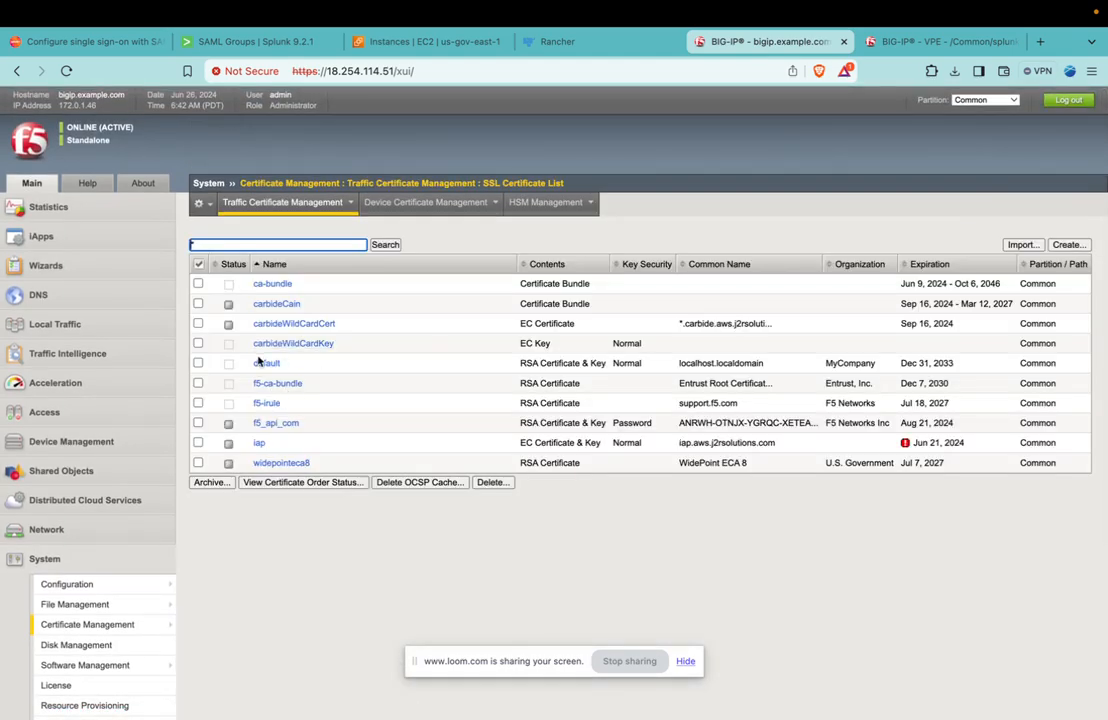
Copy the exported text of the default certificate and paste it into Splunk's IdP certificate chains field.
click(263, 365)
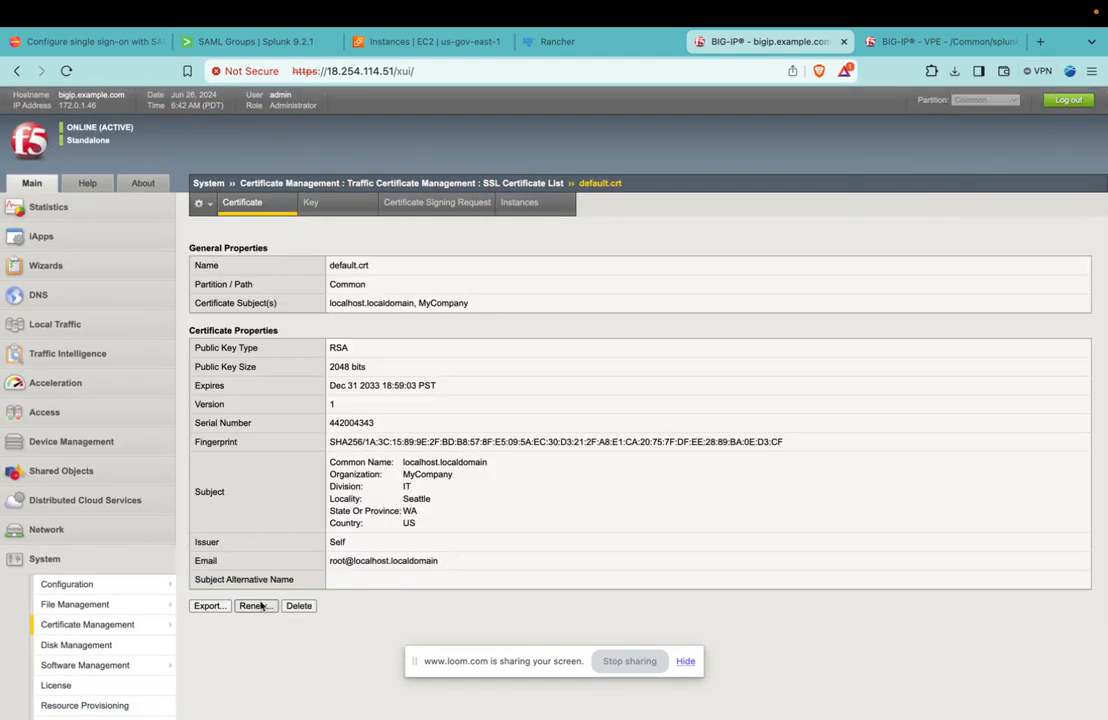
click(207, 606)
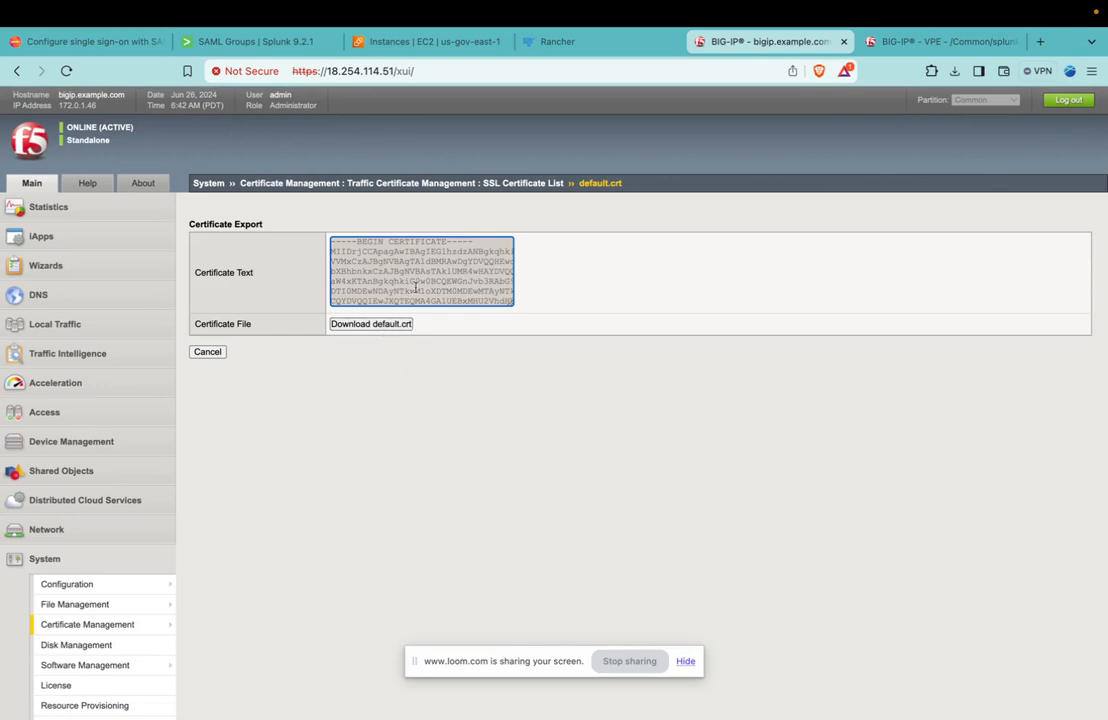
drag(331, 242, 578, 352)
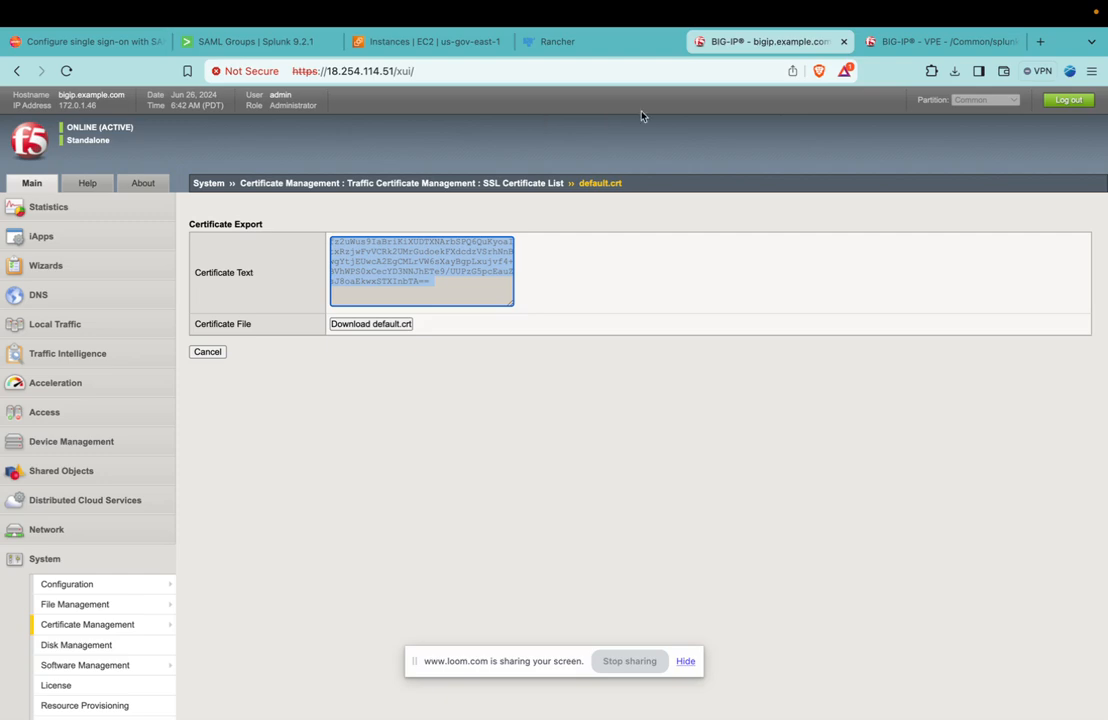
click(228, 41)
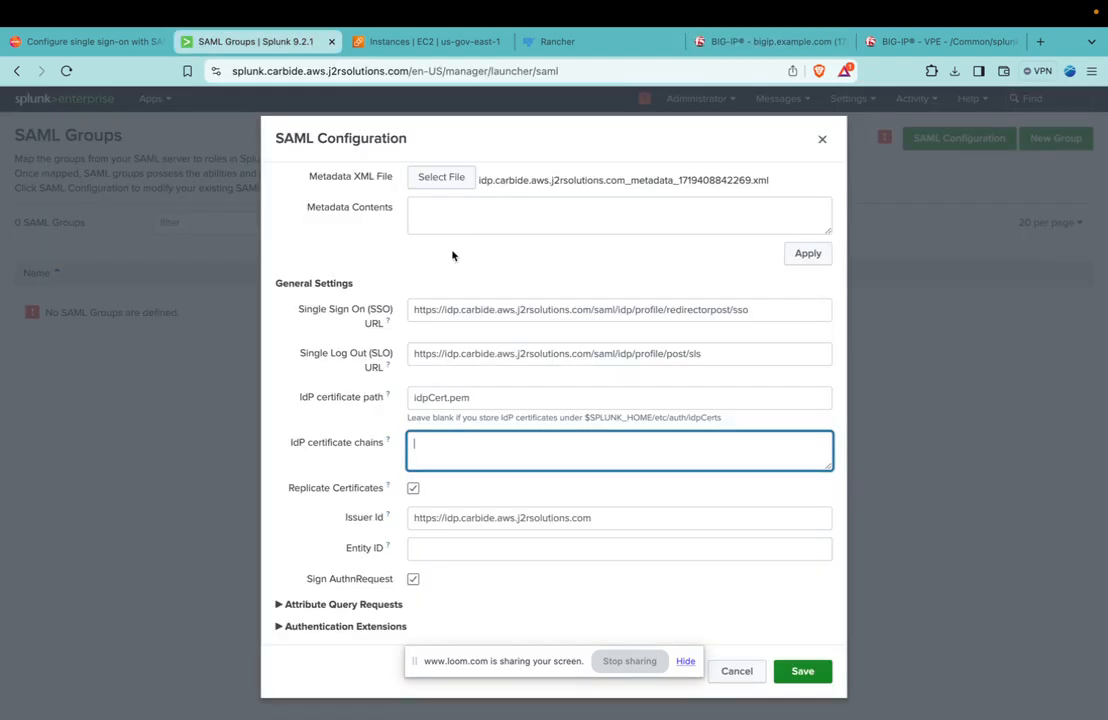
key(super+v)
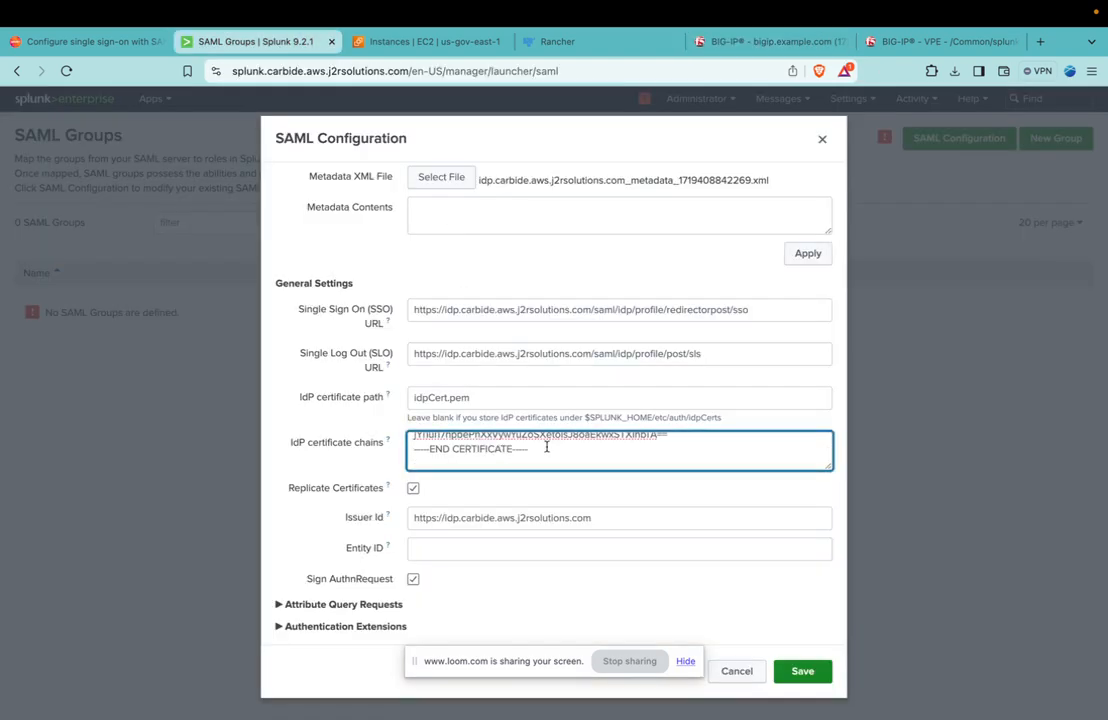
key(BackSpace)
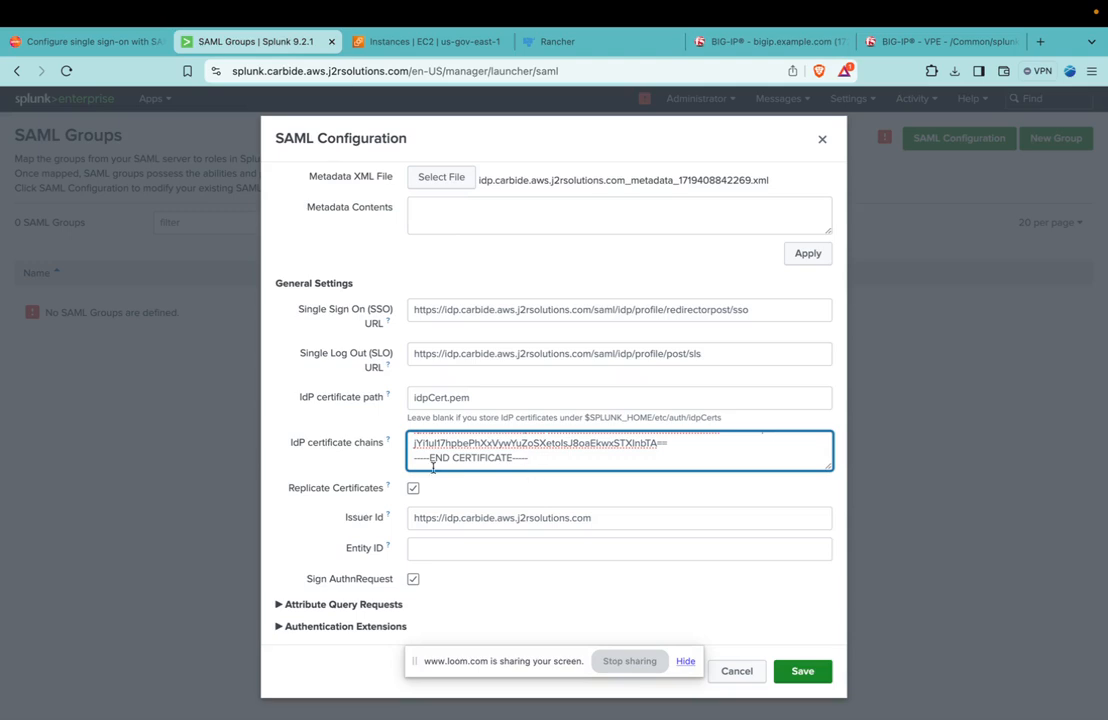
scroll(368, 446, down, 2)
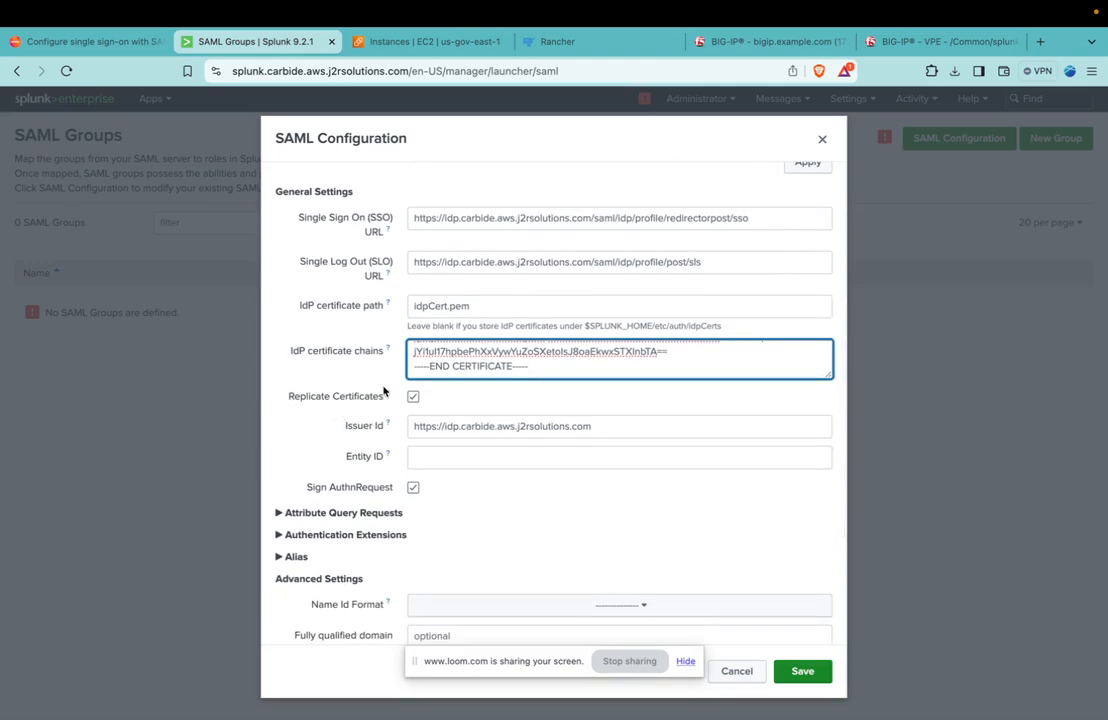
mouse_move(389, 397)
click(620, 426)
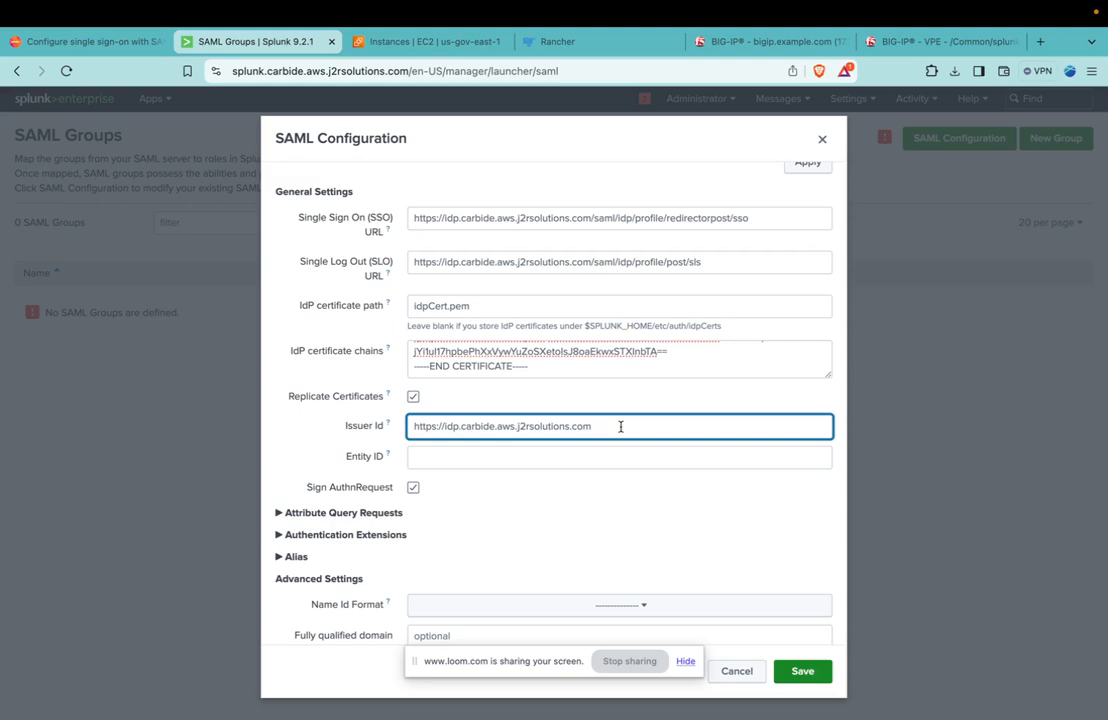
triple_click(579, 425)
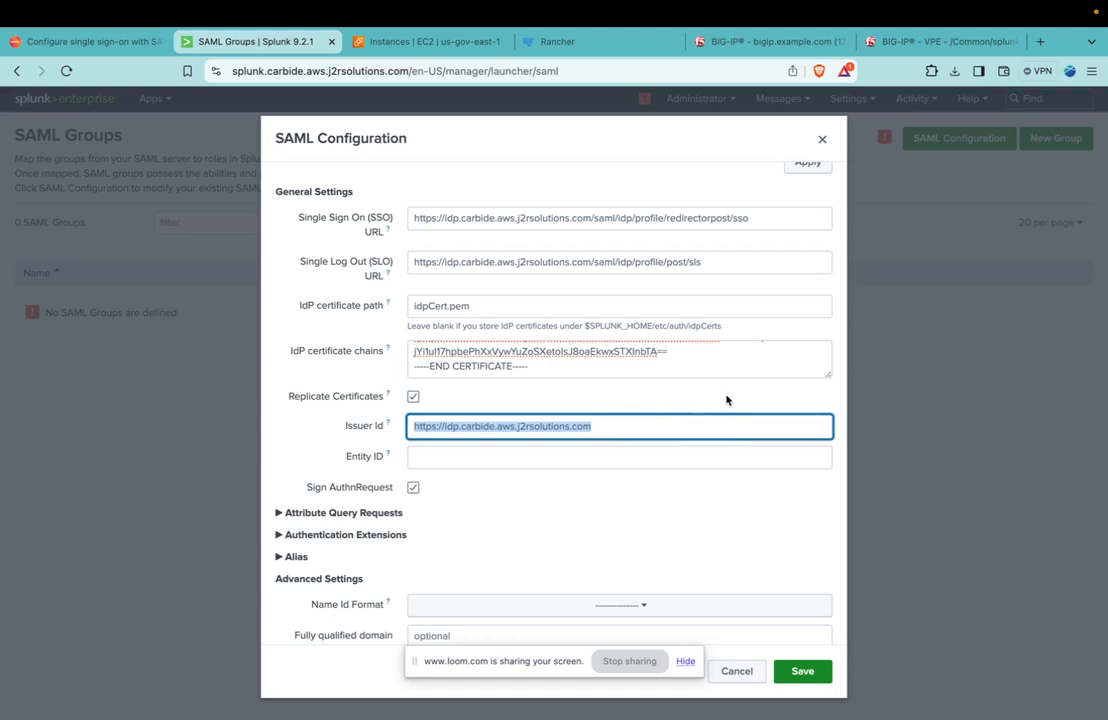
click(355, 487)
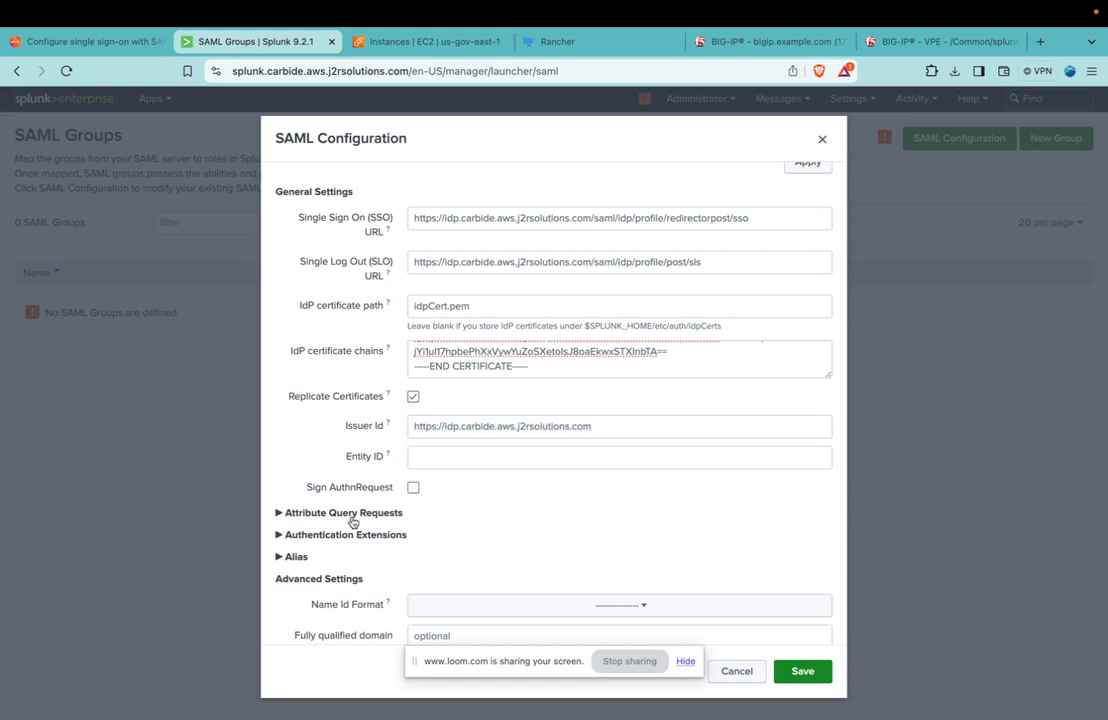
click(413, 487)
Set the Entity ID of the SAML configuration to splunk.carbide.aws.j2rsolutions.com.
click(470, 455)
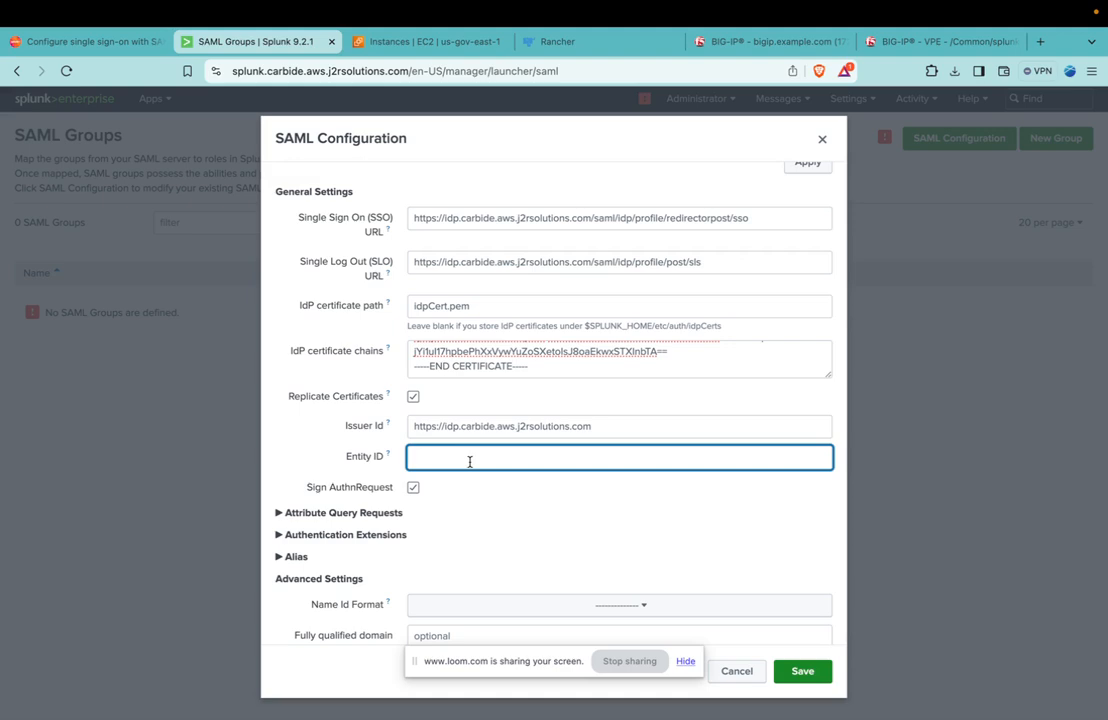
text(splunk.carbide.aws.j2rsolutions.com)
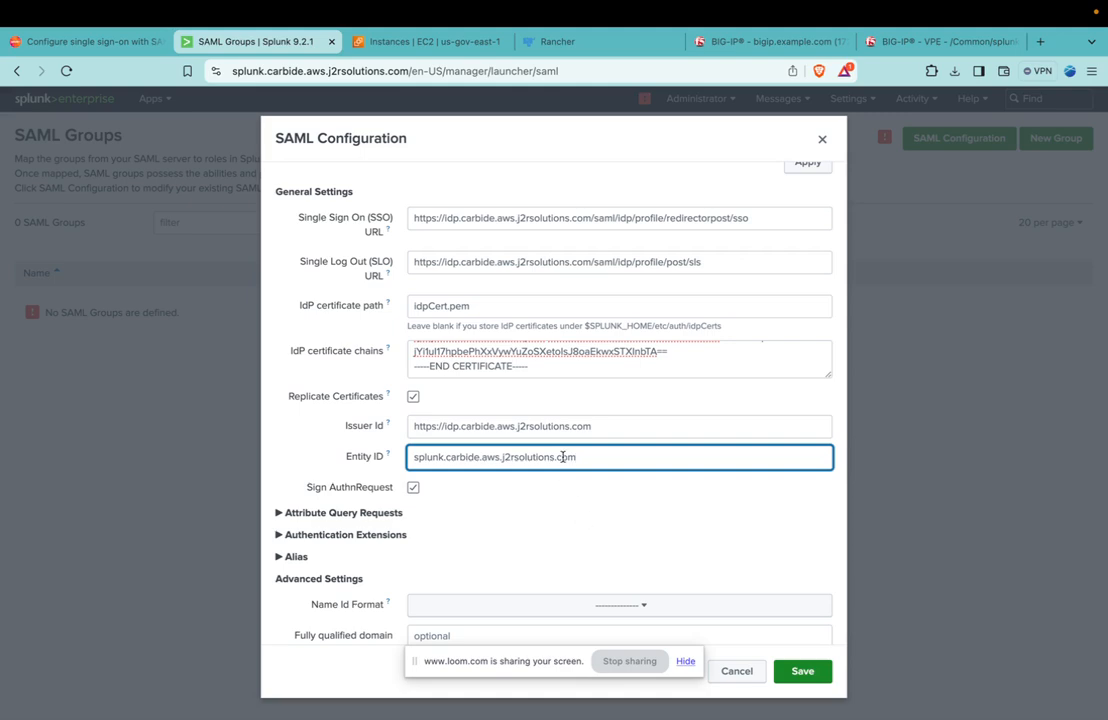
Expand the Attribute Query Requests settings and turn off signing for both the attribute query request and response.
click(277, 513)
scroll(307, 475, down, 3)
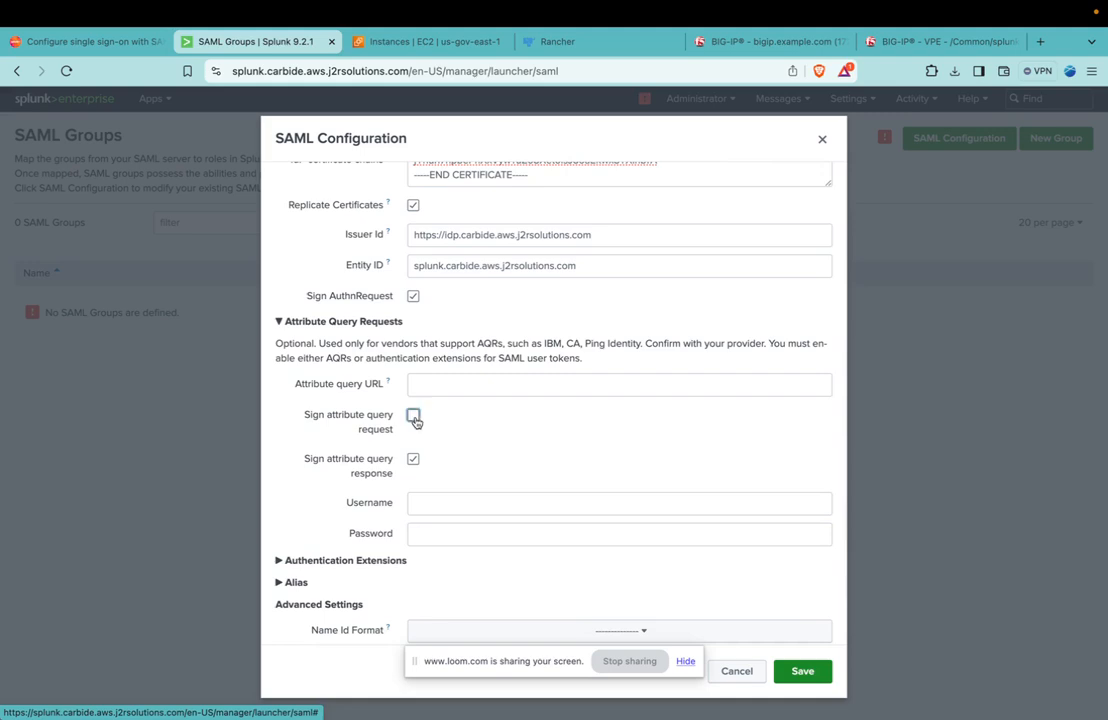
click(413, 458)
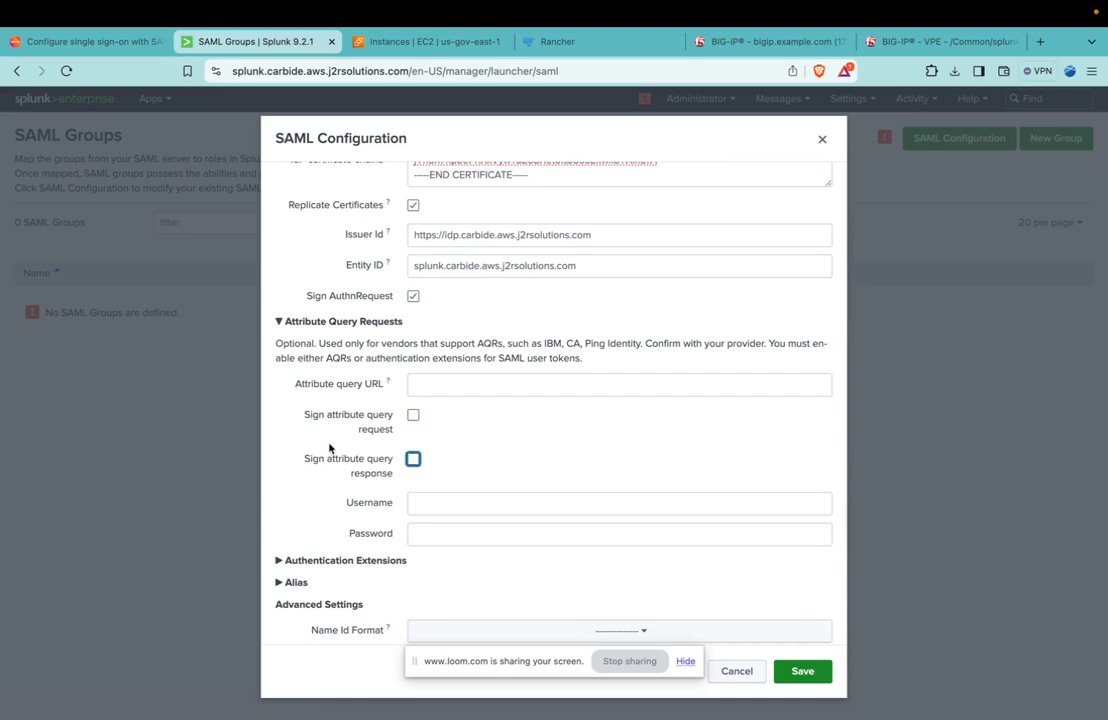
scroll(332, 440, down, 3)
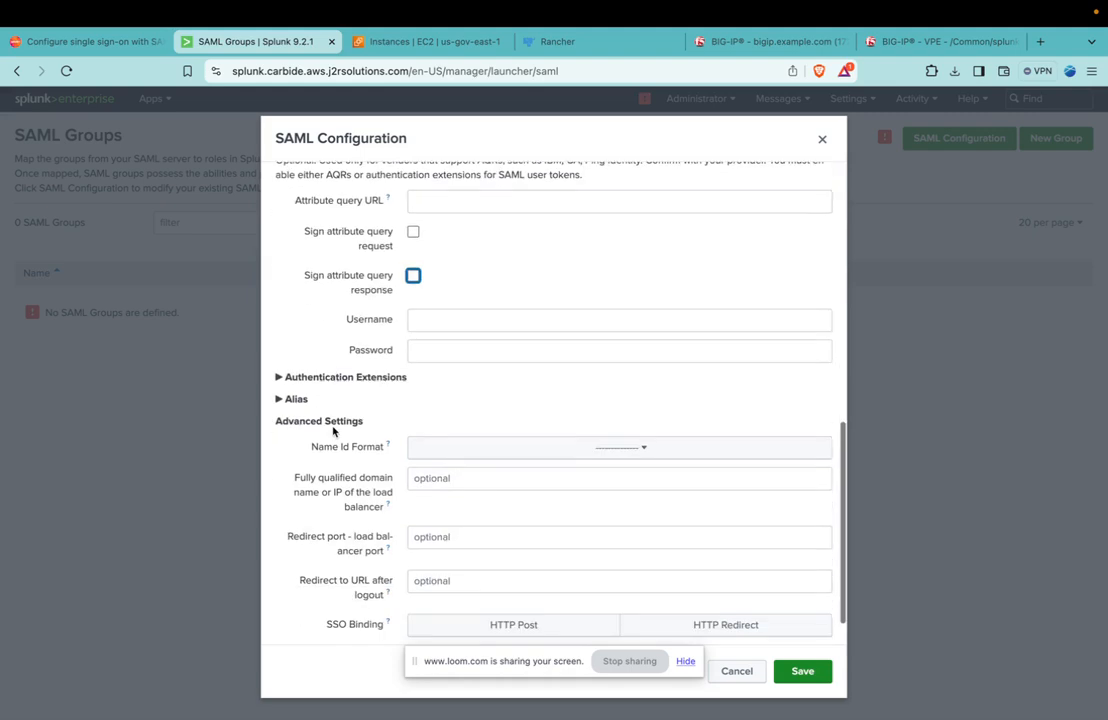
scroll(318, 380, up, 1)
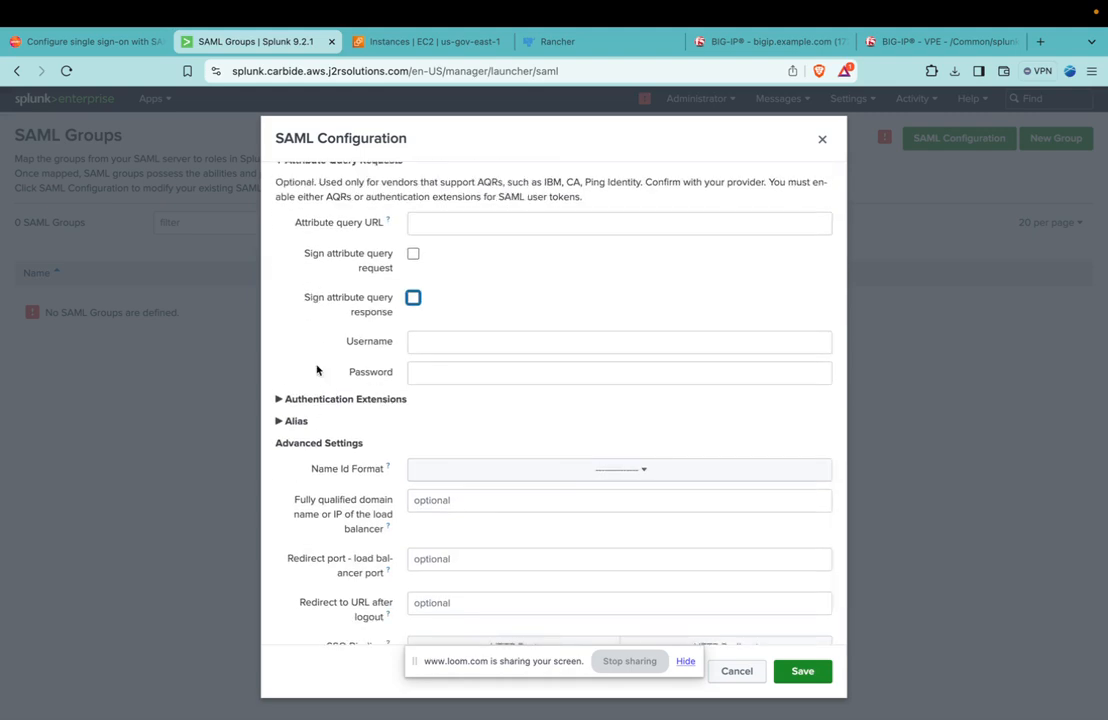
click(504, 284)
triple_click(339, 195)
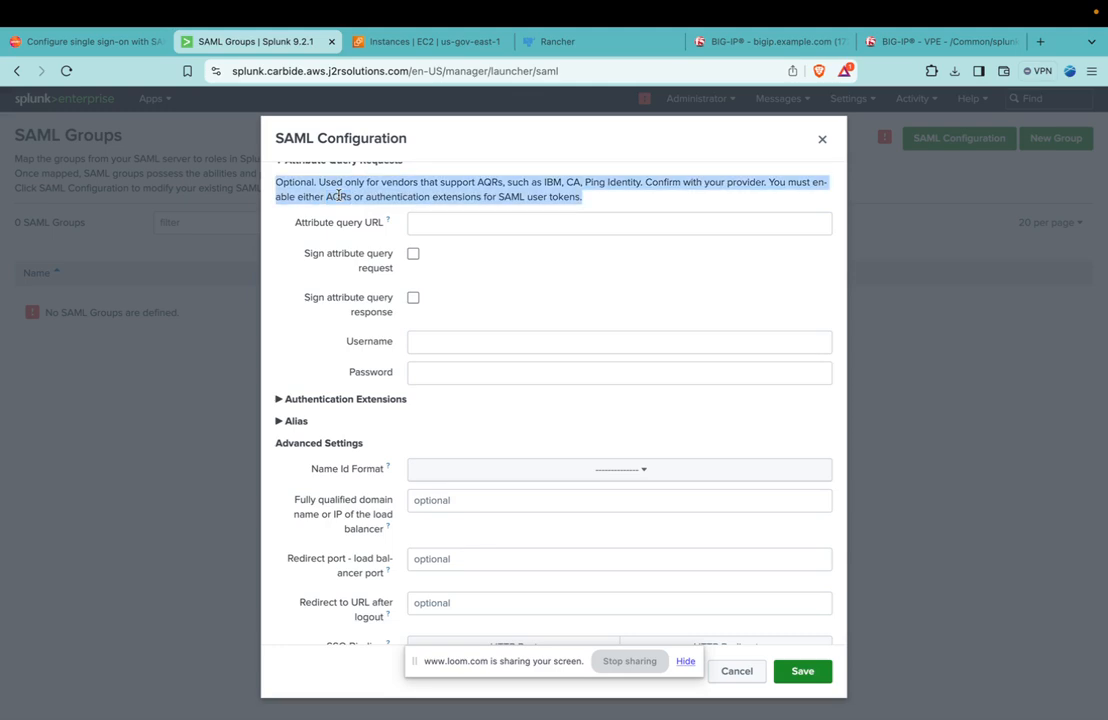
Expand the Authentication Extensions and Alias sections and review their optional script, role, real name and mail fields.
click(290, 399)
scroll(330, 367, down, 3)
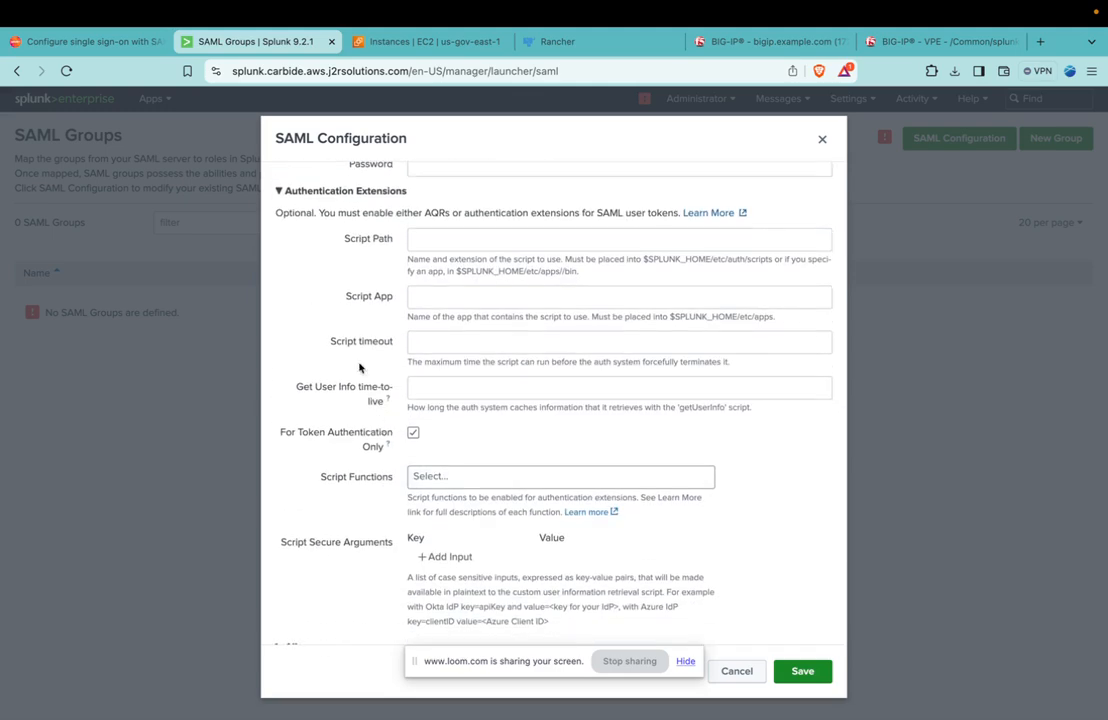
scroll(345, 305, down, 4)
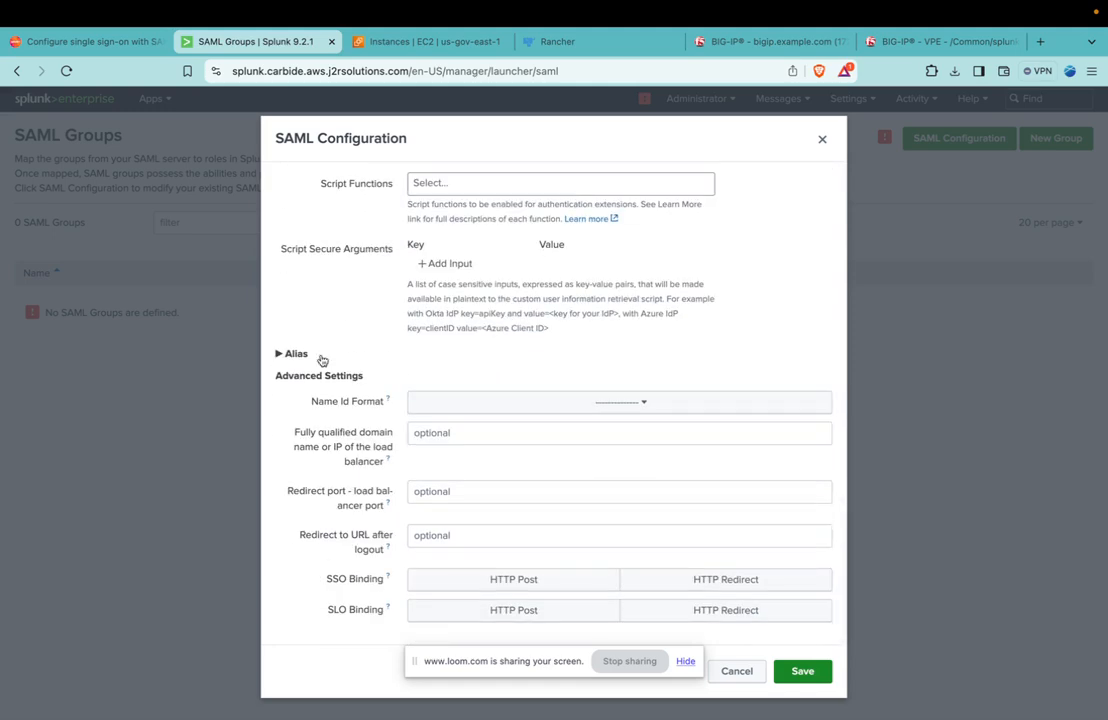
click(287, 356)
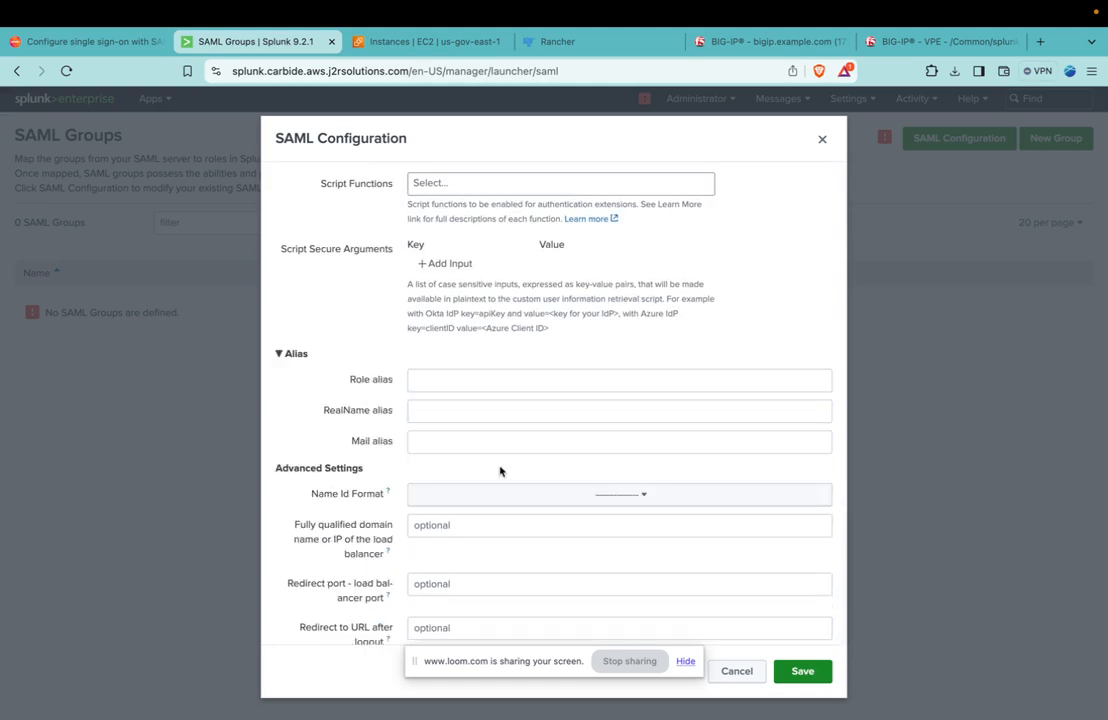
double_click(379, 381)
click(381, 417)
double_click(381, 417)
scroll(415, 415, down, 3)
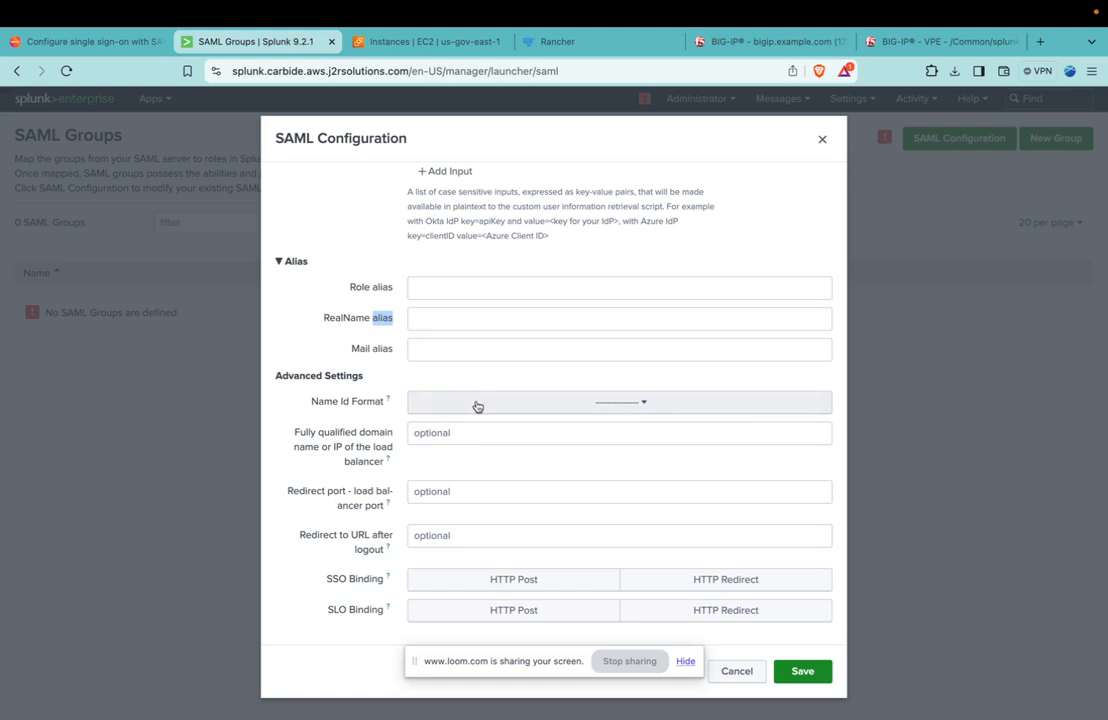
Set the Name Id Format in the advanced SAML settings to Email Address.
click(480, 404)
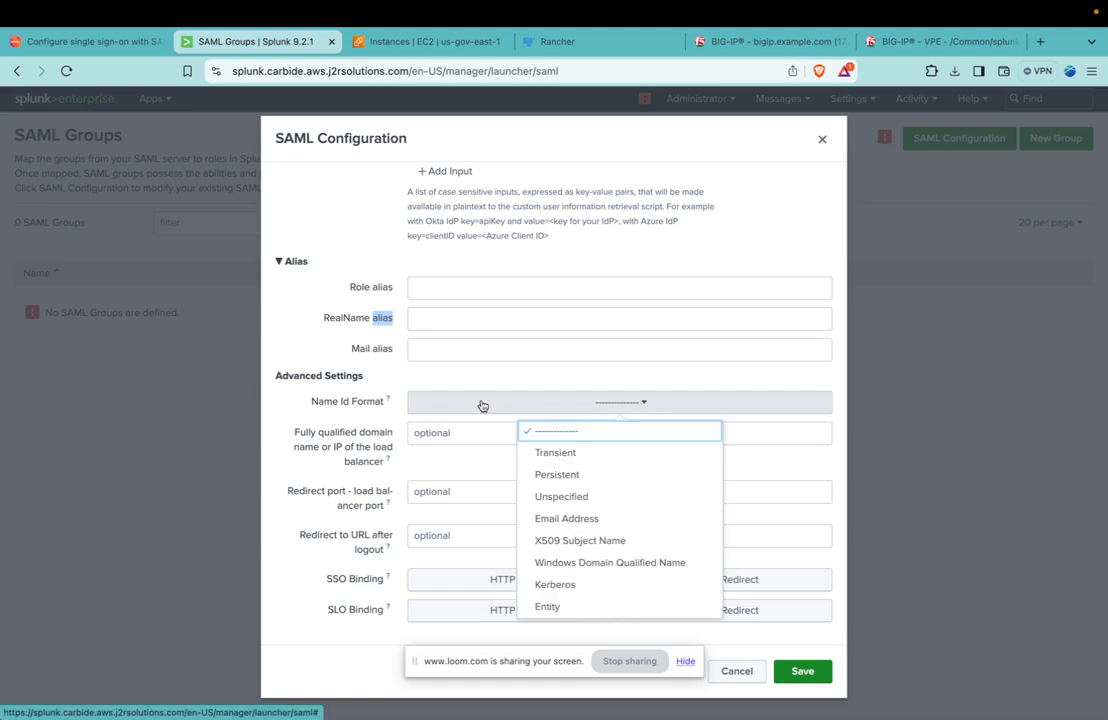
click(580, 519)
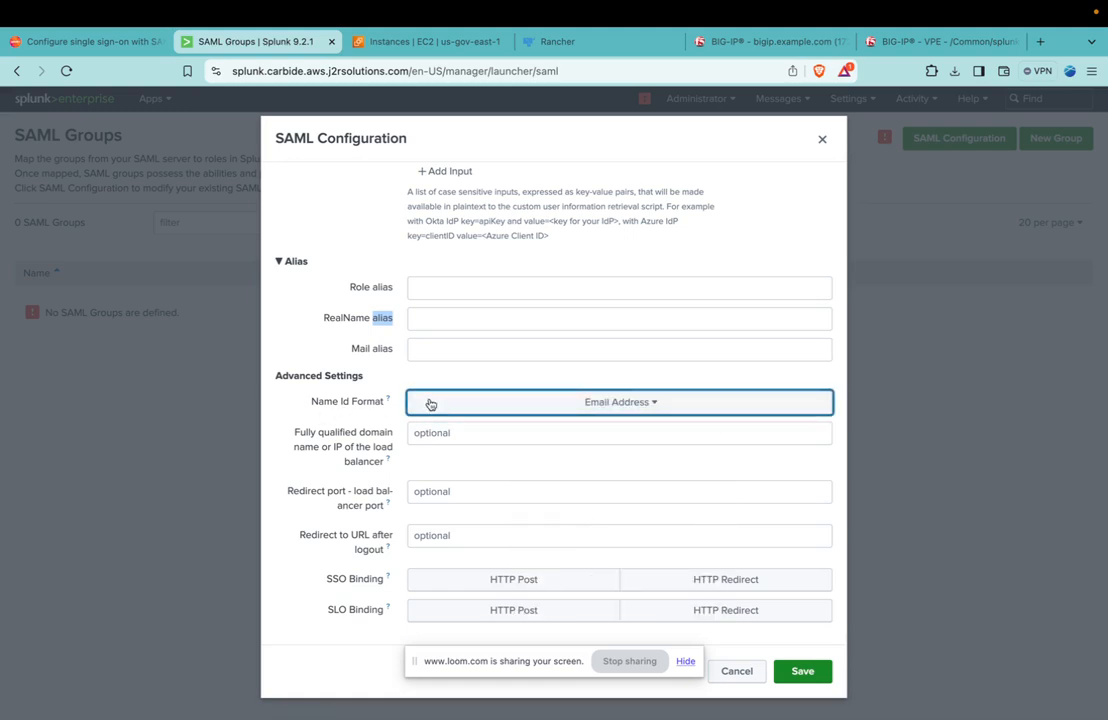
click(431, 406)
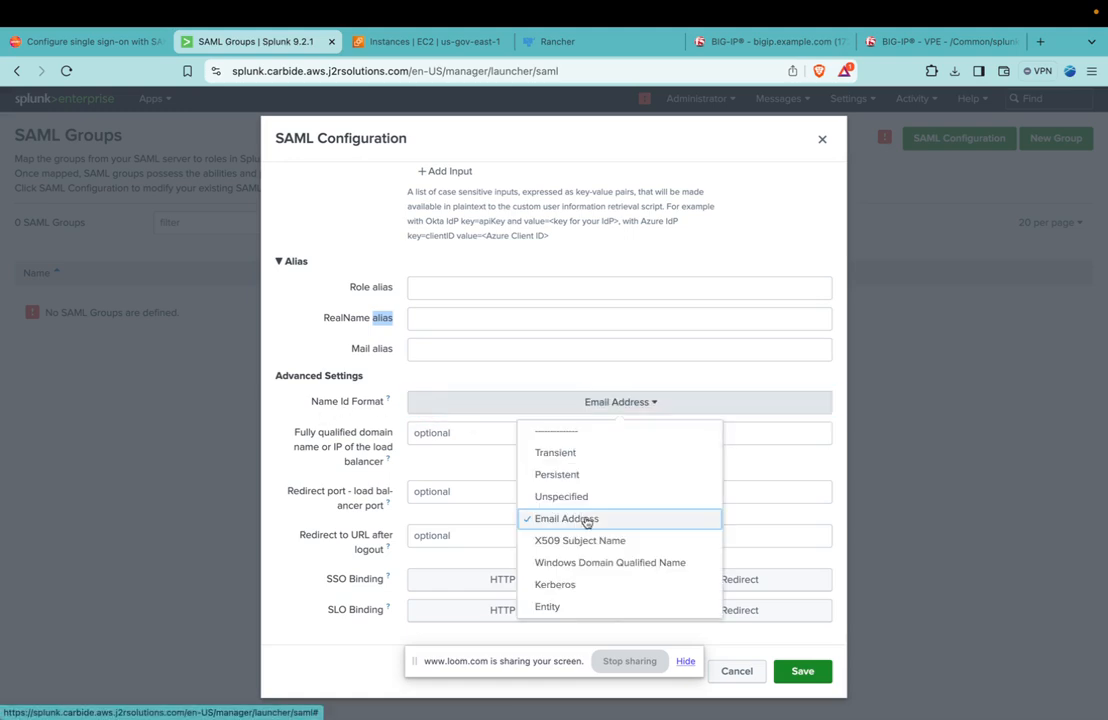
click(553, 432)
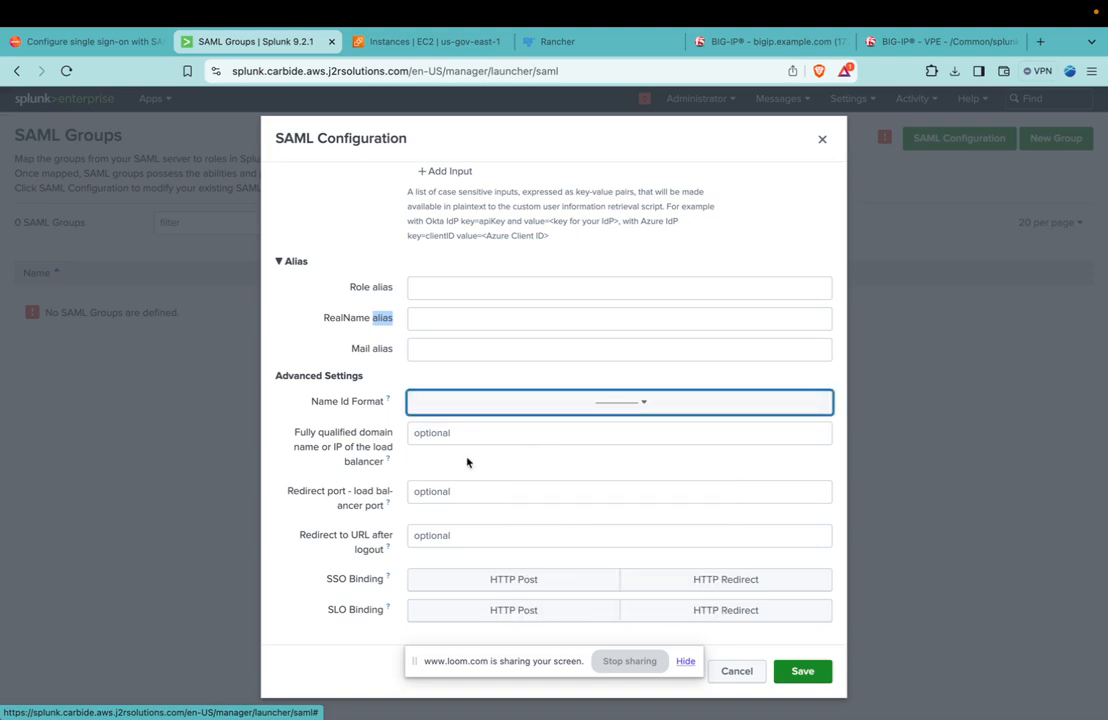
click(510, 412)
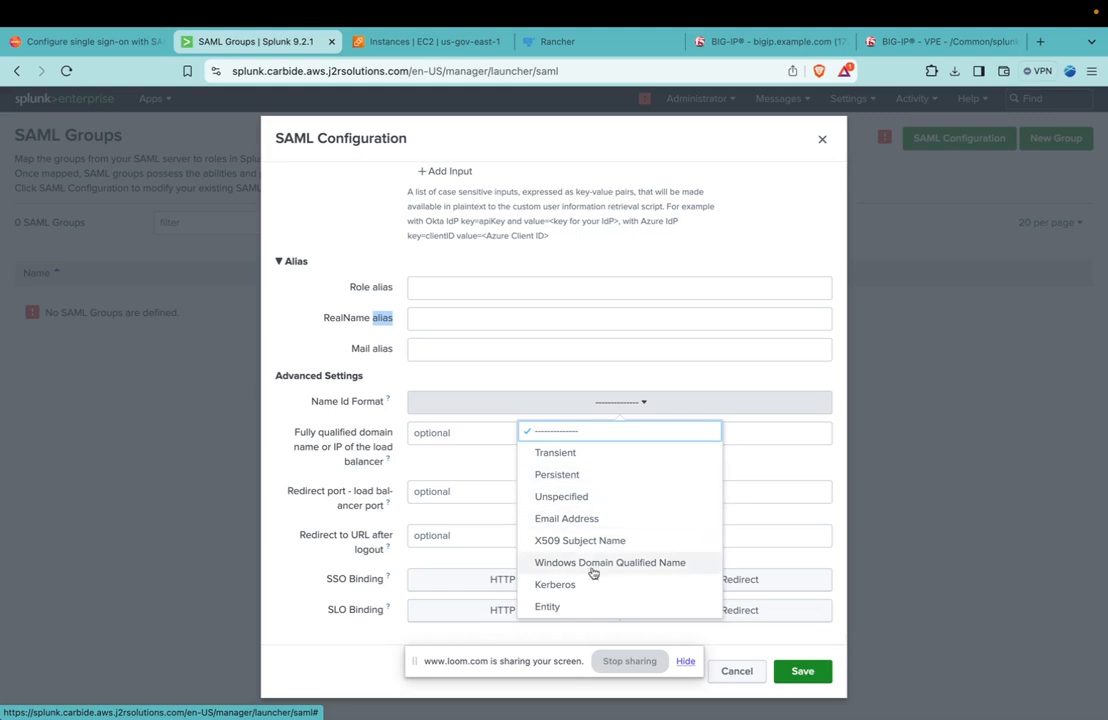
click(577, 522)
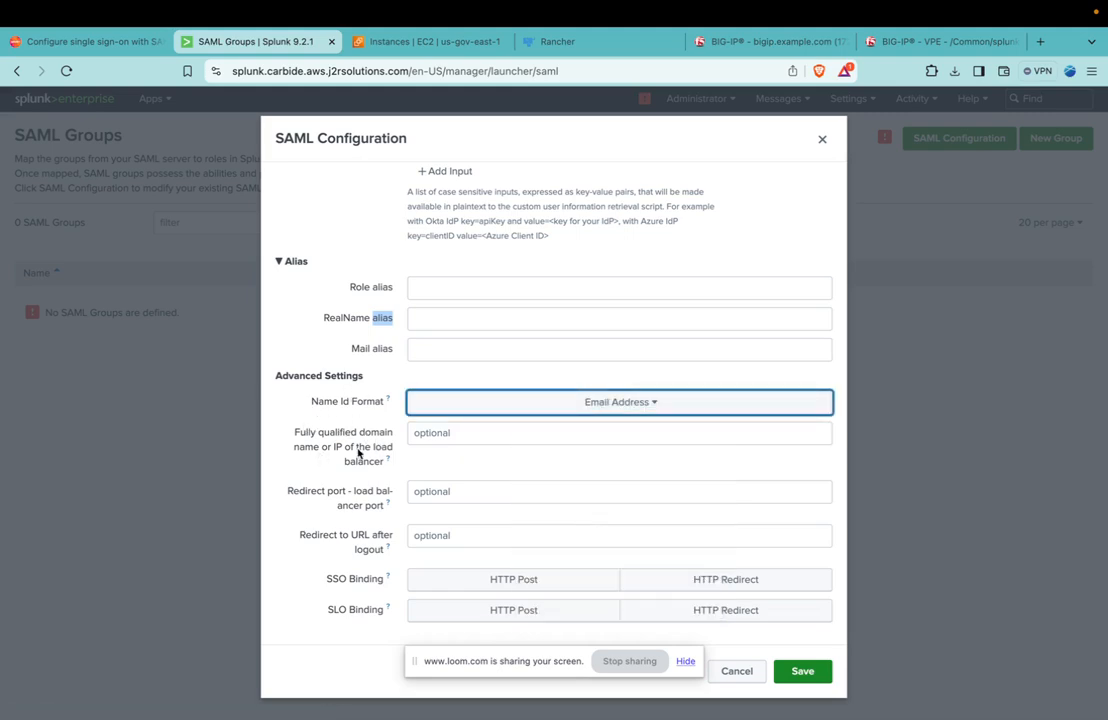
Set the load balancer's fully qualified domain name to splunk.carbide.aws.j2rsolutions.com and its redirect port to 443.
mouse_move(389, 459)
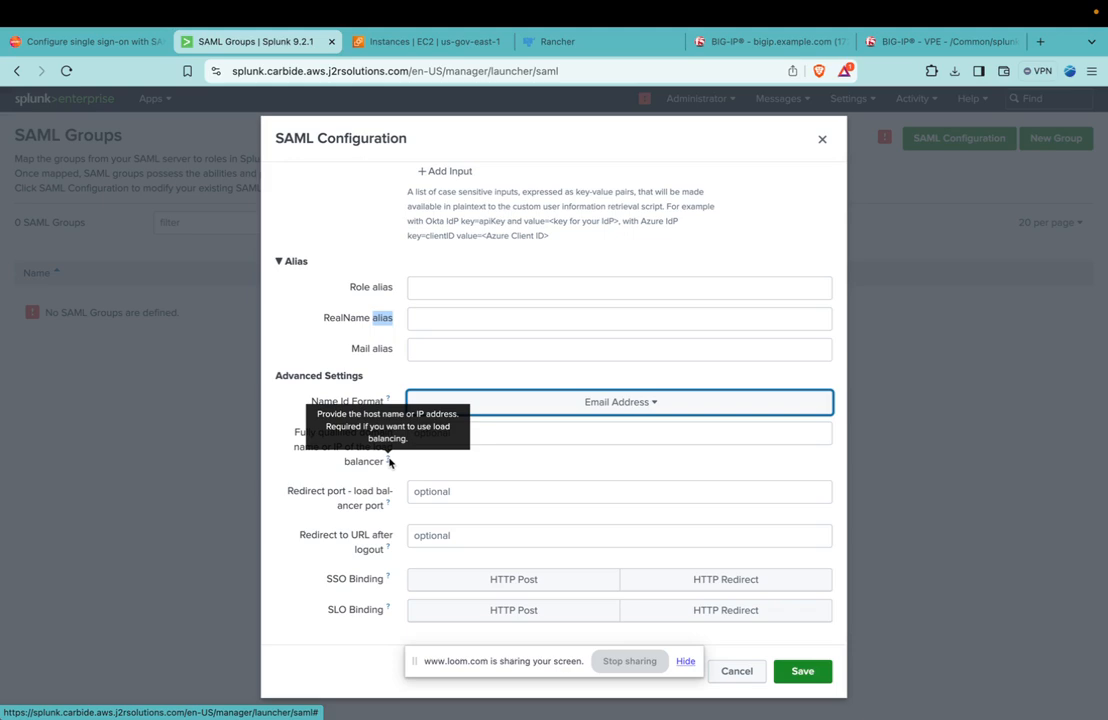
click(509, 460)
click(443, 432)
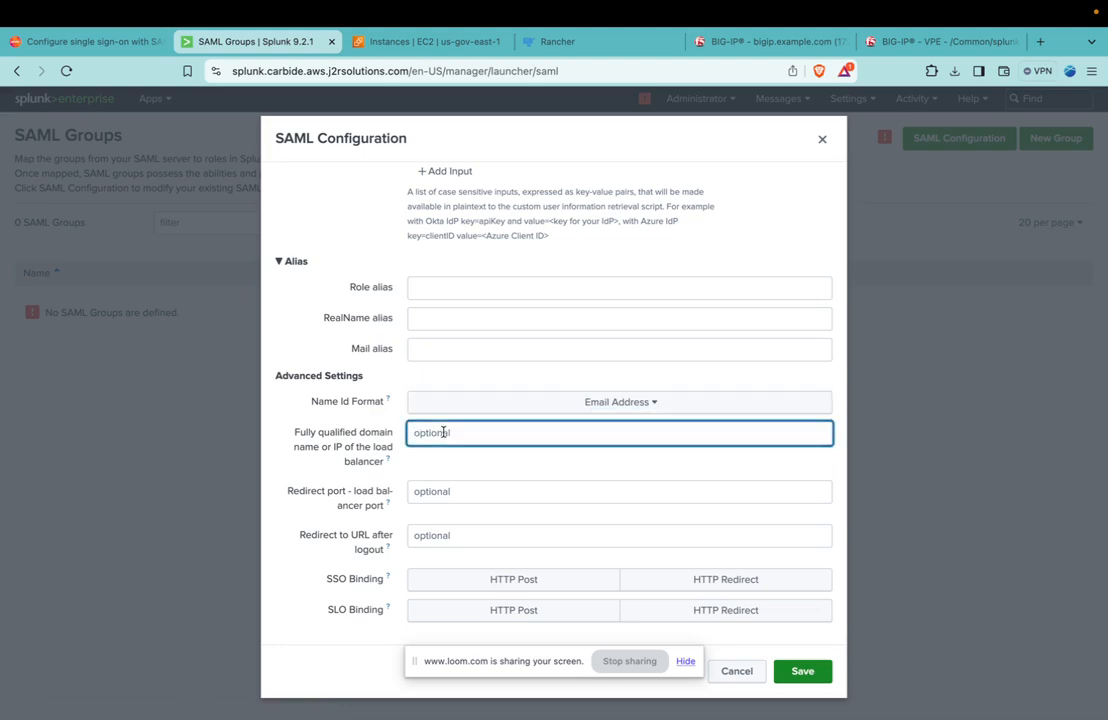
text(splunk.)
text(aws)
key(BackSpace)
key(BackSpace)
key(BackSpace)
text(carbide.aws.j2rsolutions.com)
click(455, 491)
text(443)
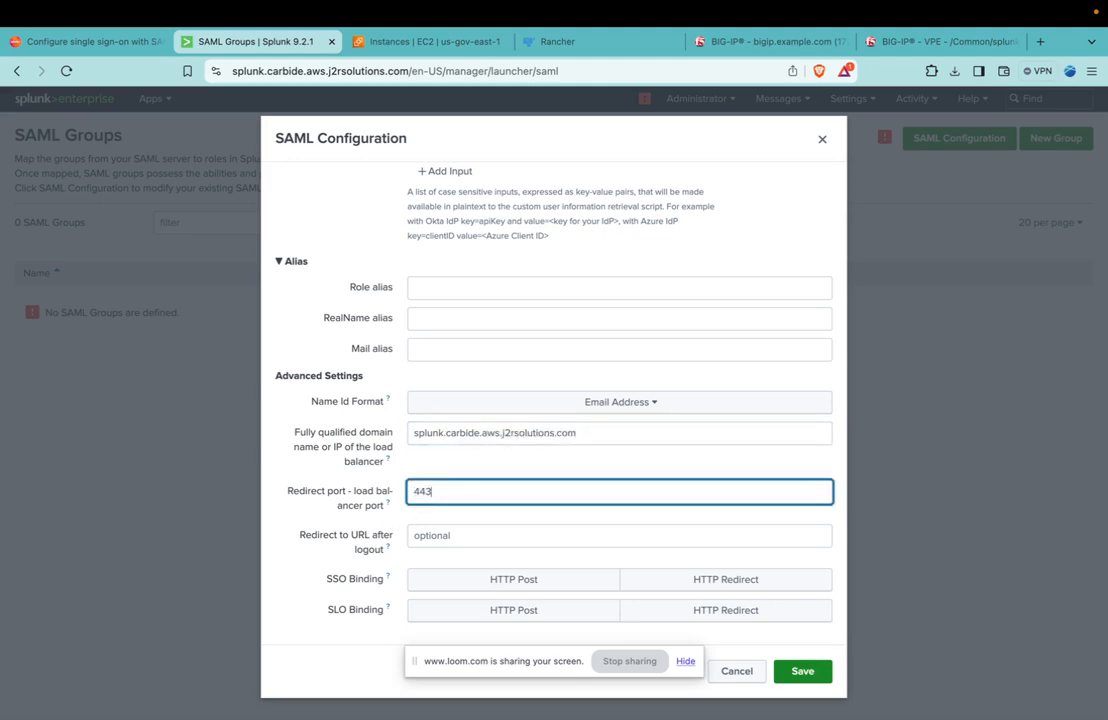
Choose HTTP Post for both the SSO and SLO bindings and save the SAML configuration.
click(524, 584)
click(533, 610)
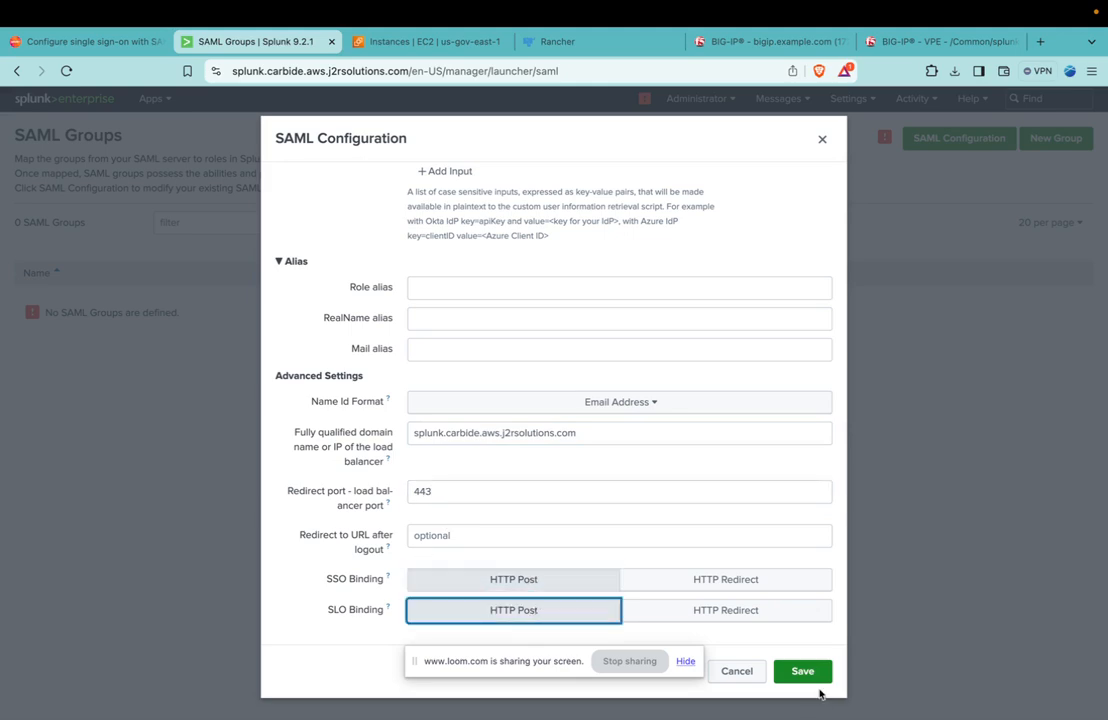
click(801, 670)
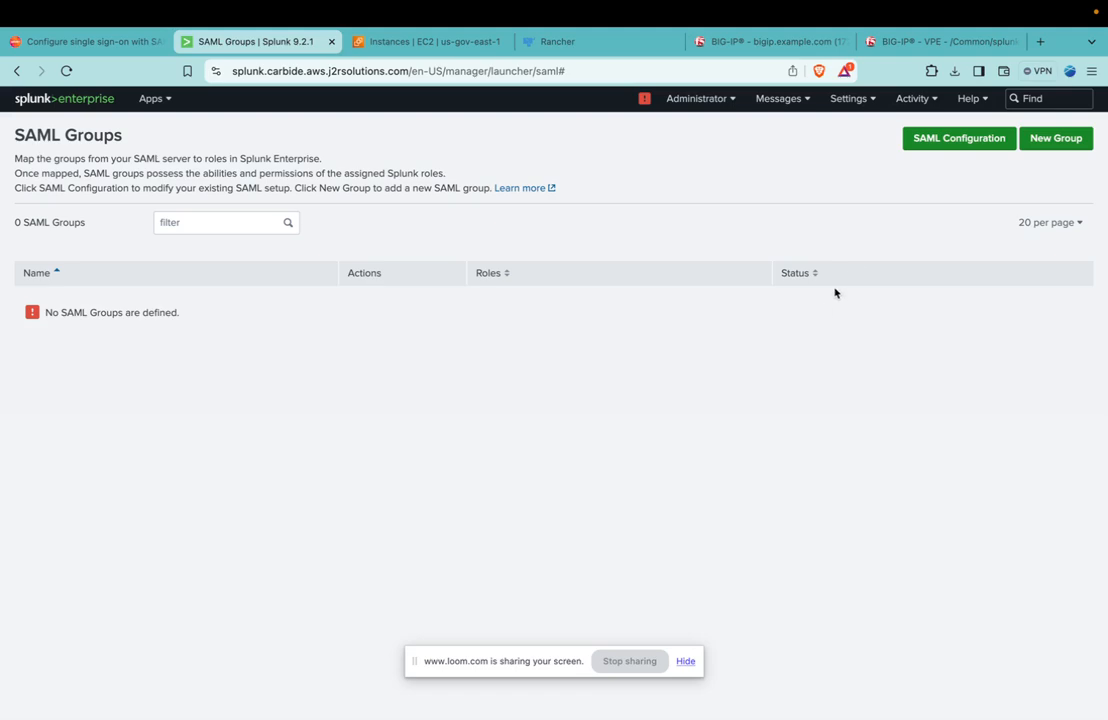
click(937, 143)
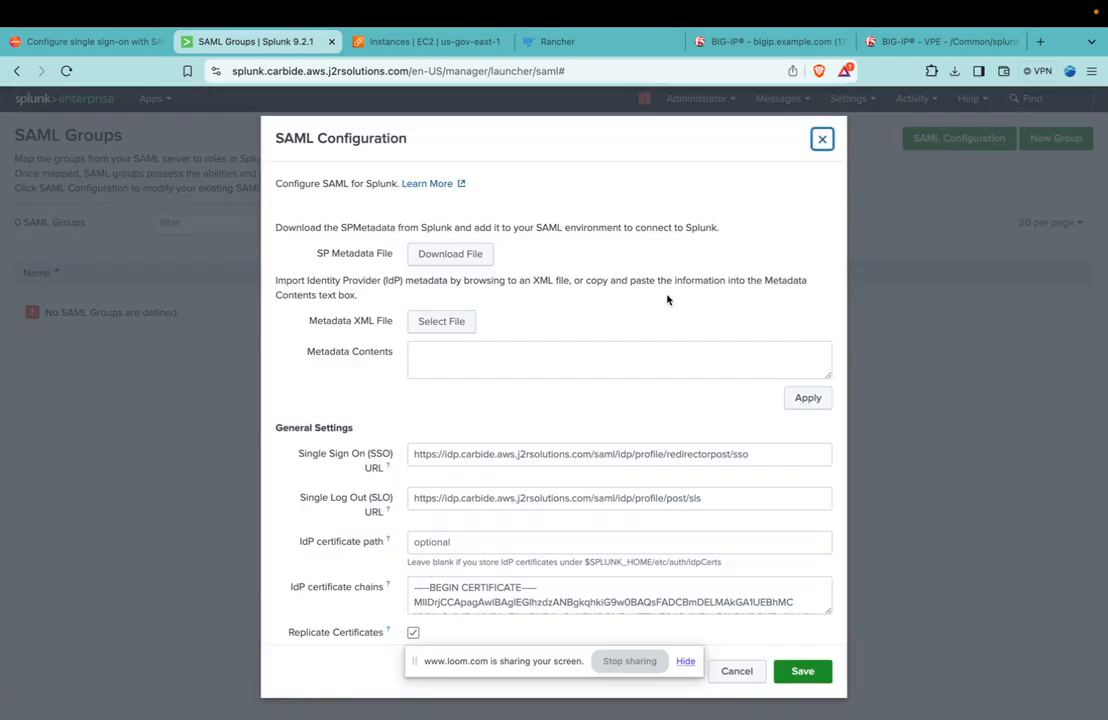
scroll(660, 300, down, 6)
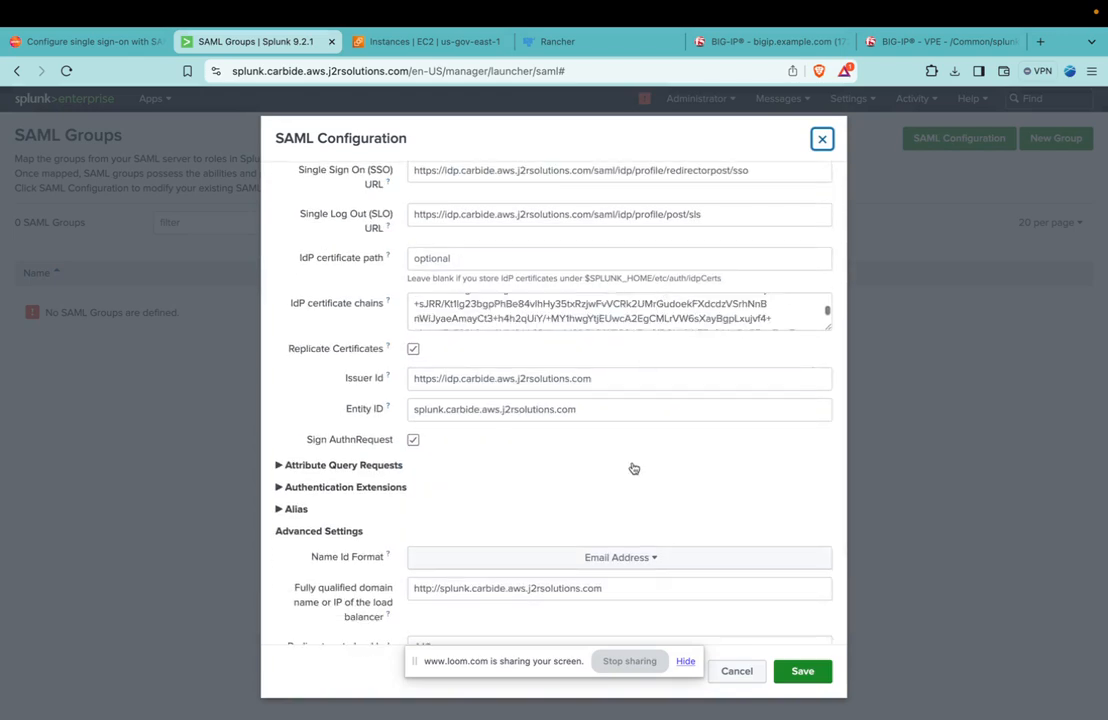
scroll(633, 457, down, 4)
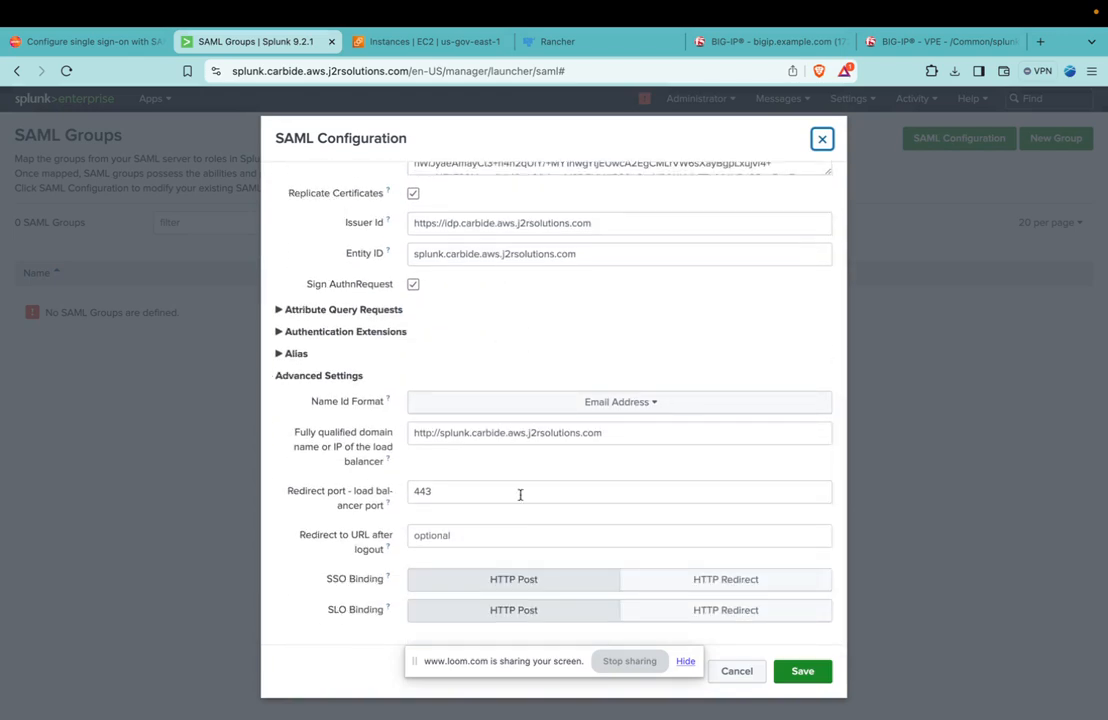
click(428, 434)
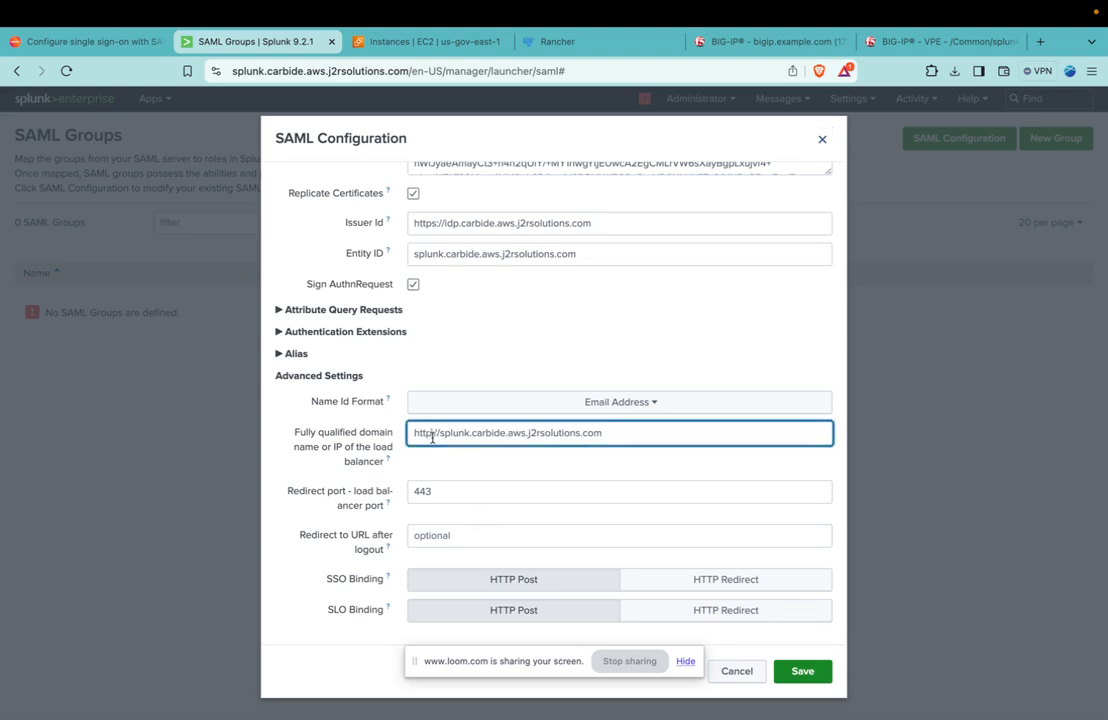
click(473, 490)
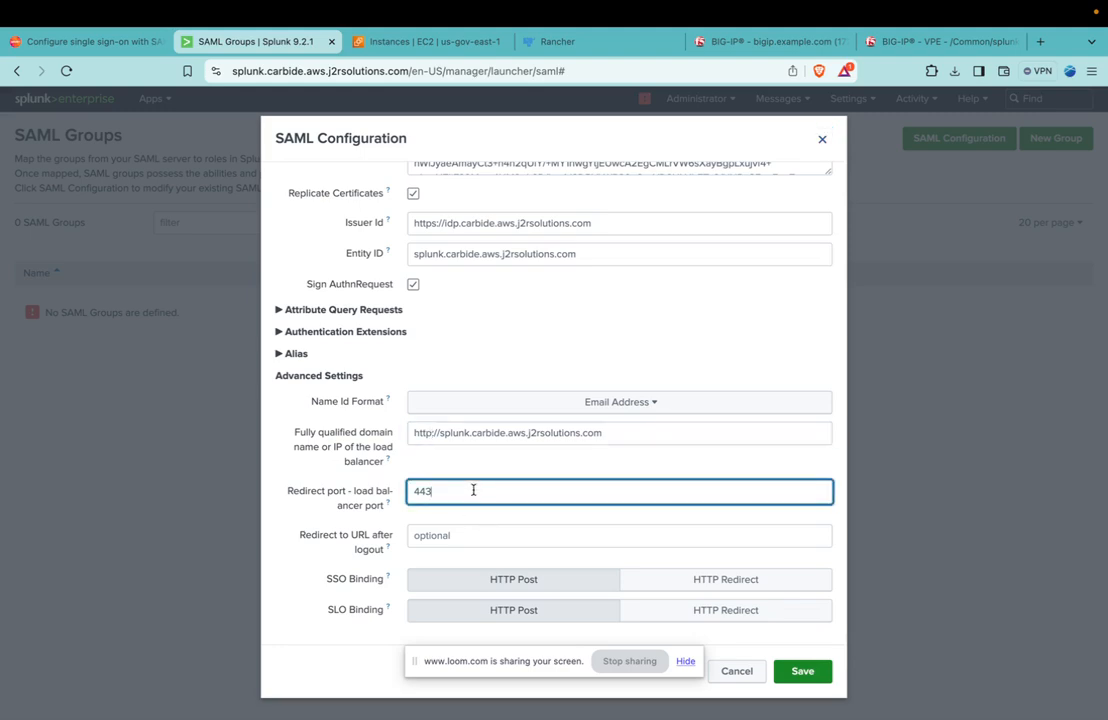
click(432, 433)
text(s)
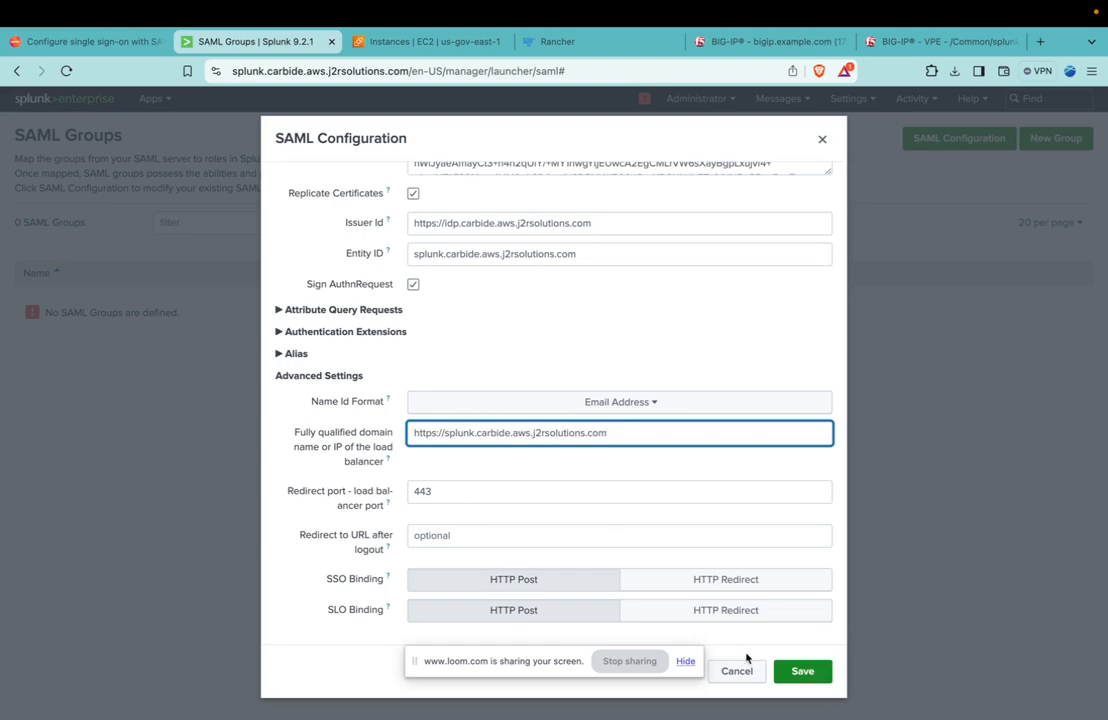
click(803, 671)
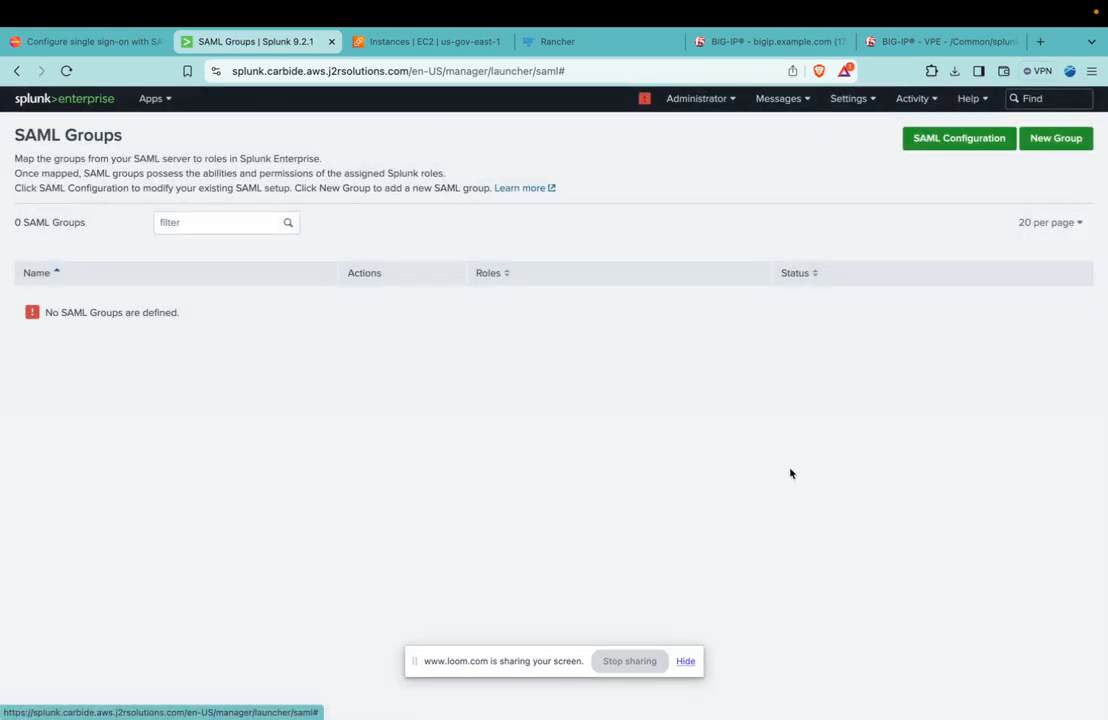
Download the SP metadata file from the SAML configuration into Downloads as SPMetadata (4), and save the configuration.
click(940, 140)
click(415, 258)
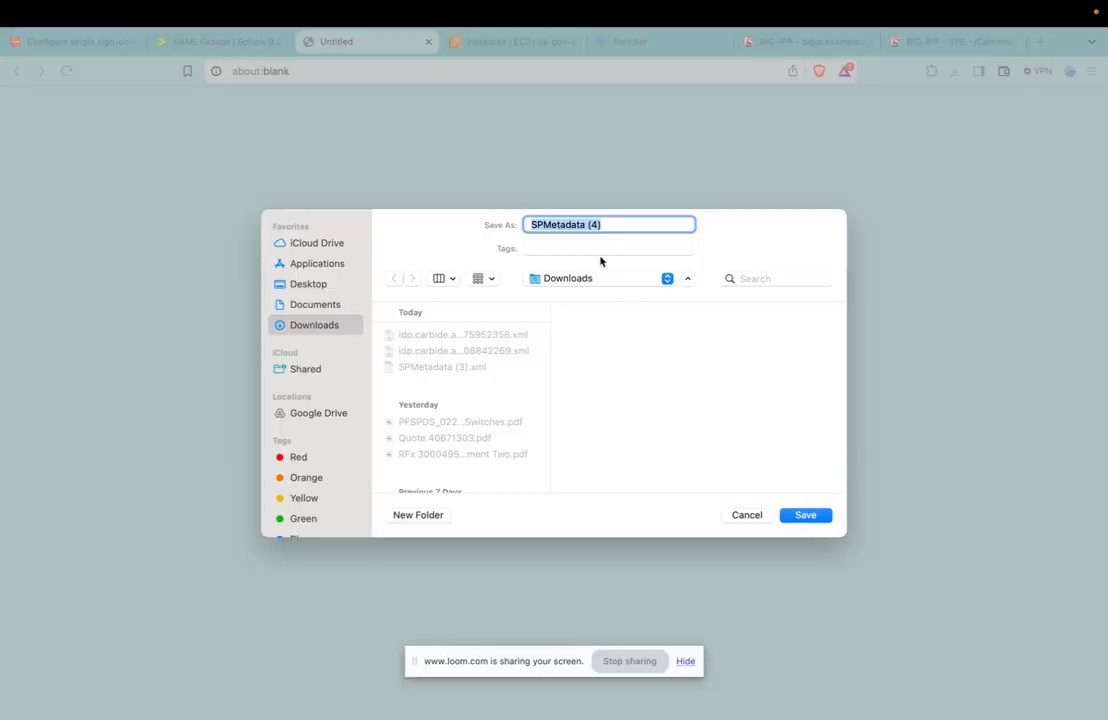
click(814, 518)
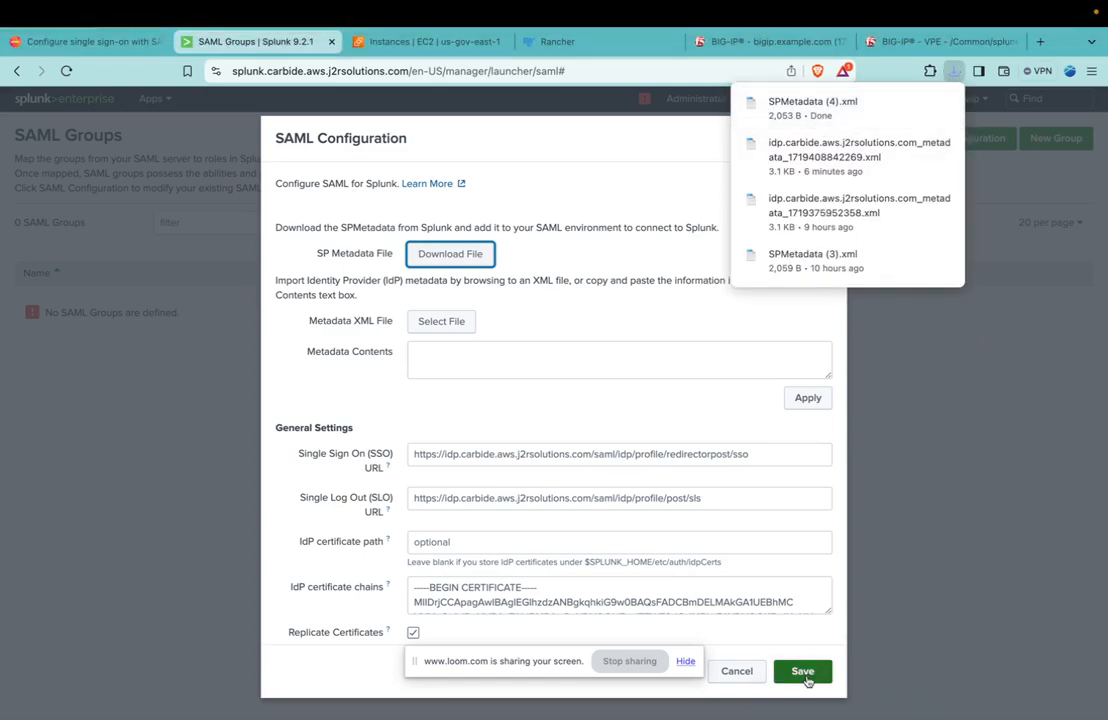
click(799, 670)
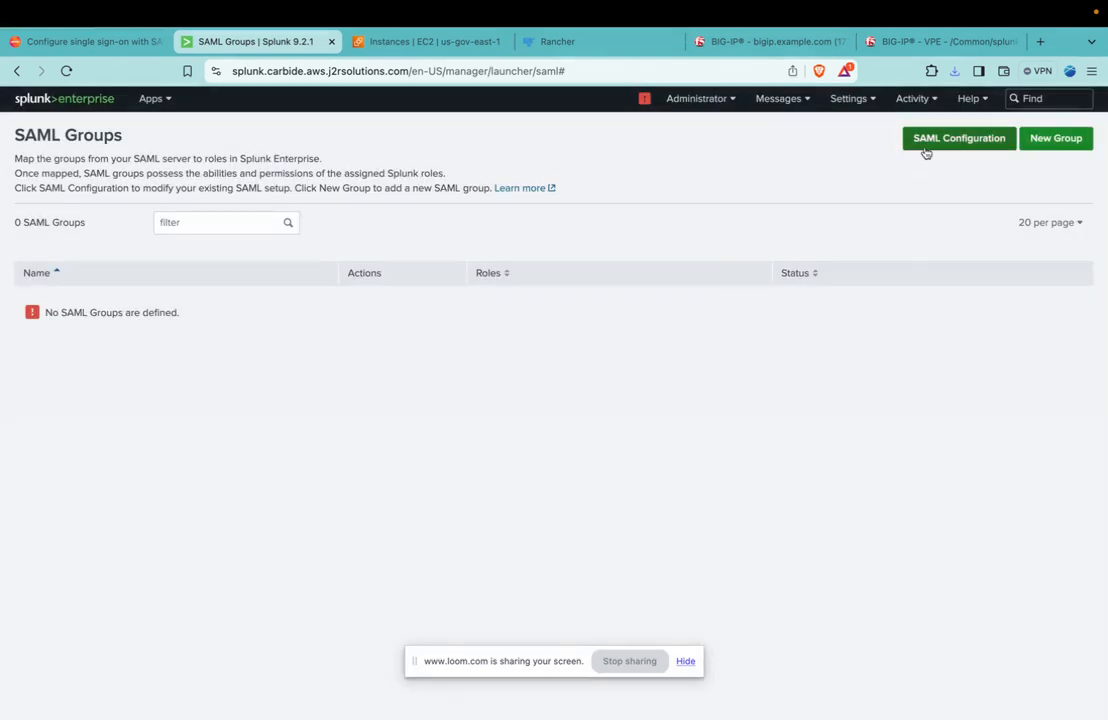
Start a new SAML group and set its name to splunk-admins.
click(1052, 140)
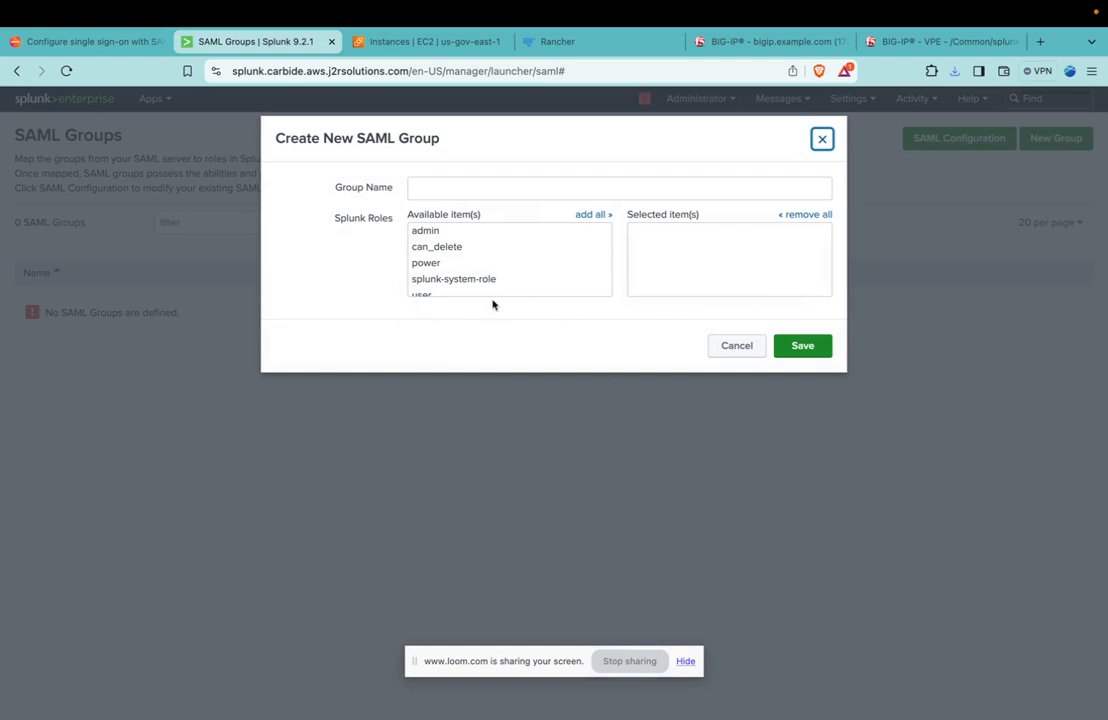
click(464, 189)
text(admin)
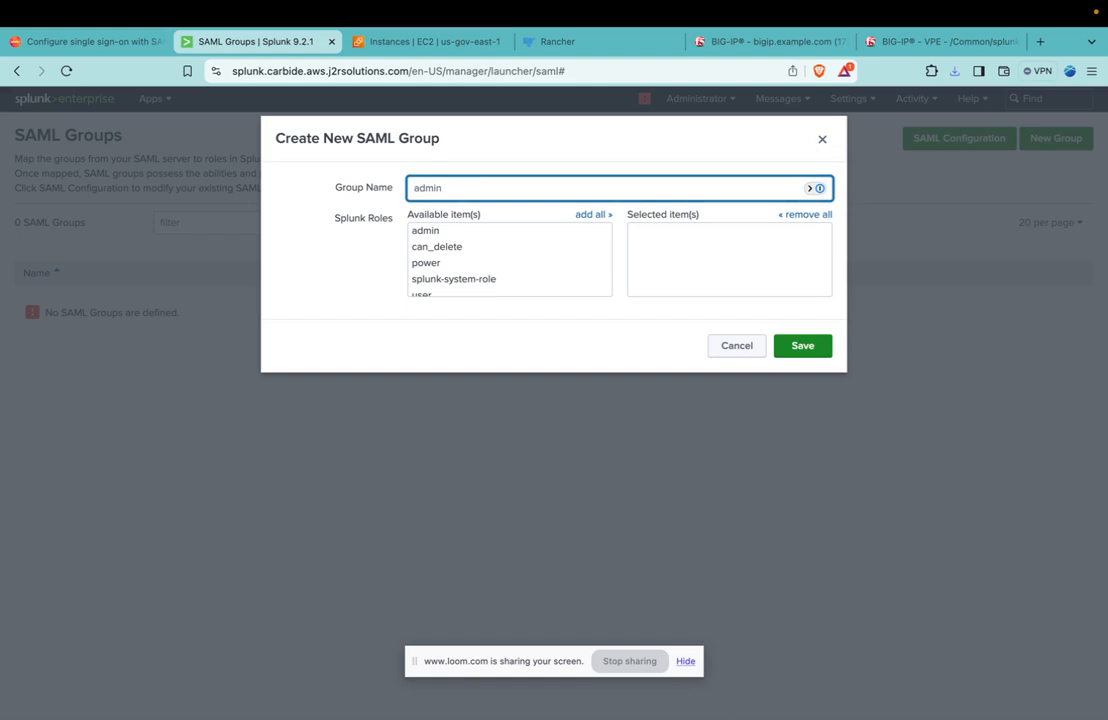
key(super+Tab)
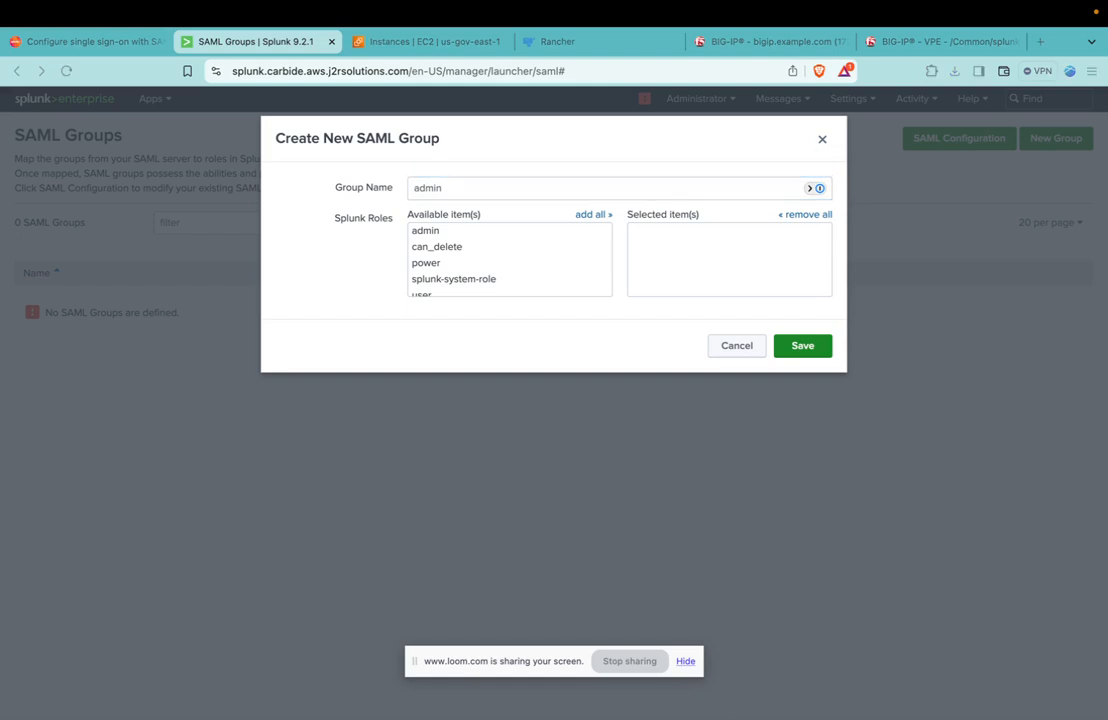
click(618, 194)
key(super+a)
text(splunk-admins)
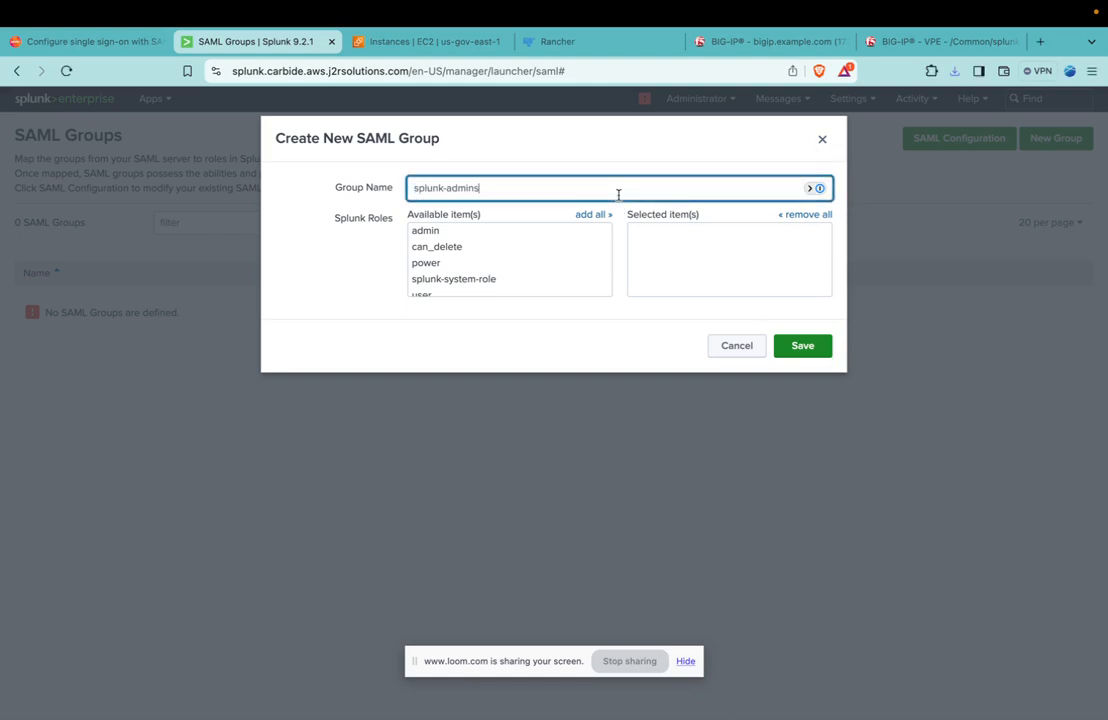
click(578, 333)
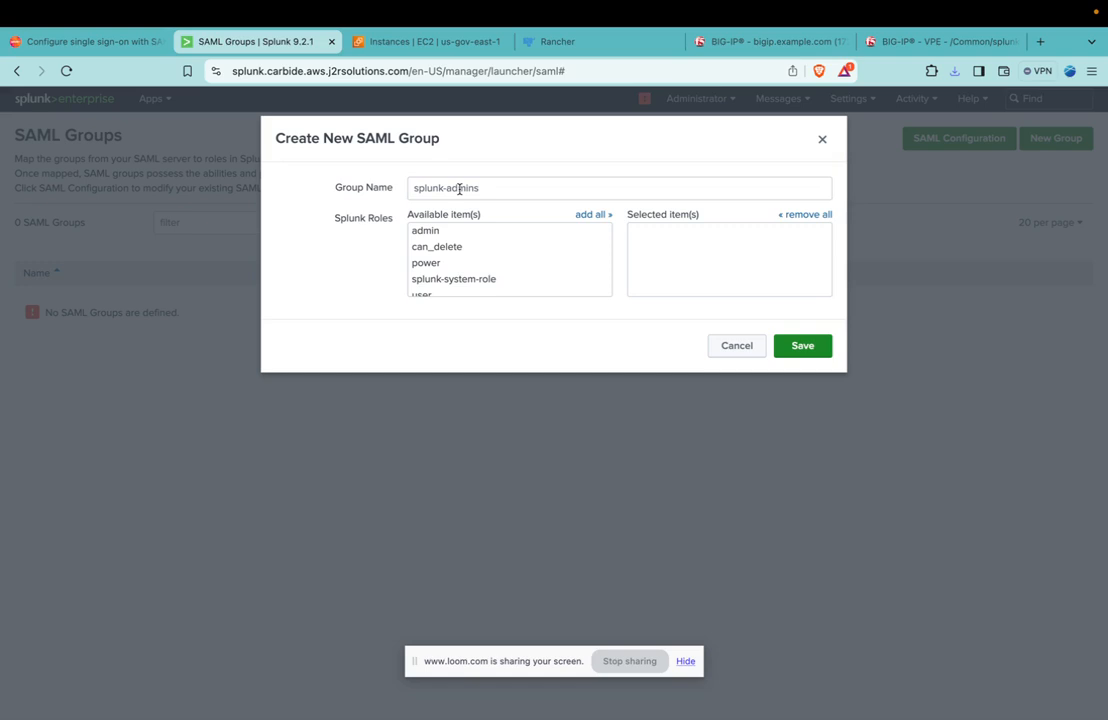
Assign the admin role to the splunk-admins SAML group and save the group.
click(422, 233)
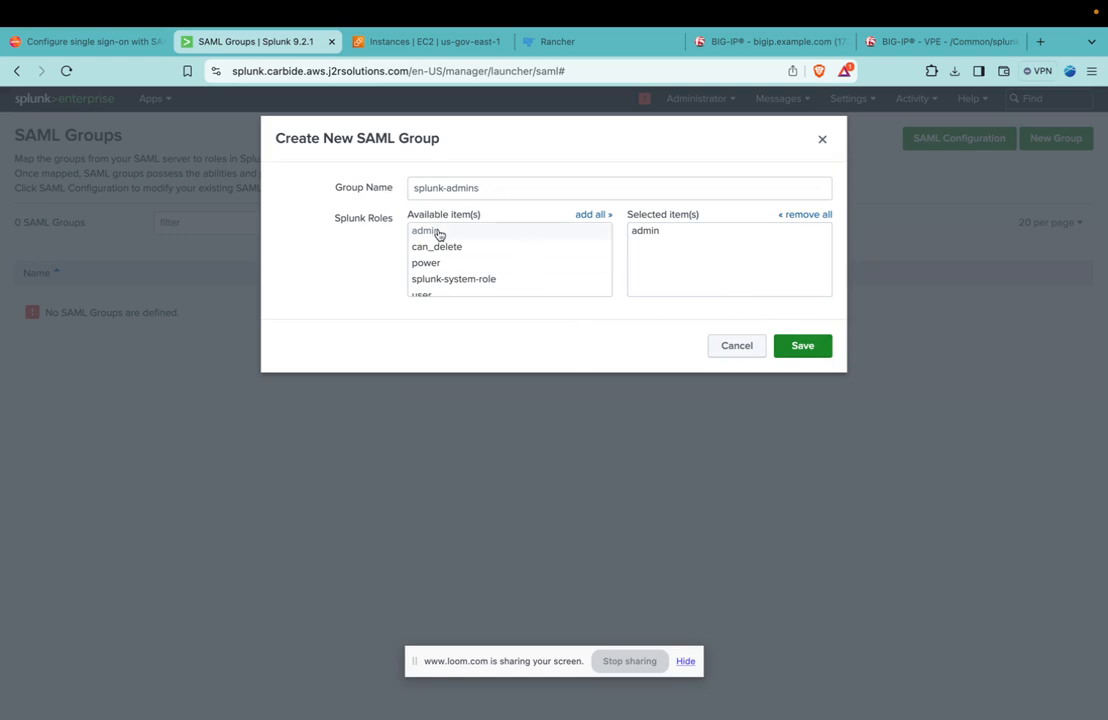
click(800, 347)
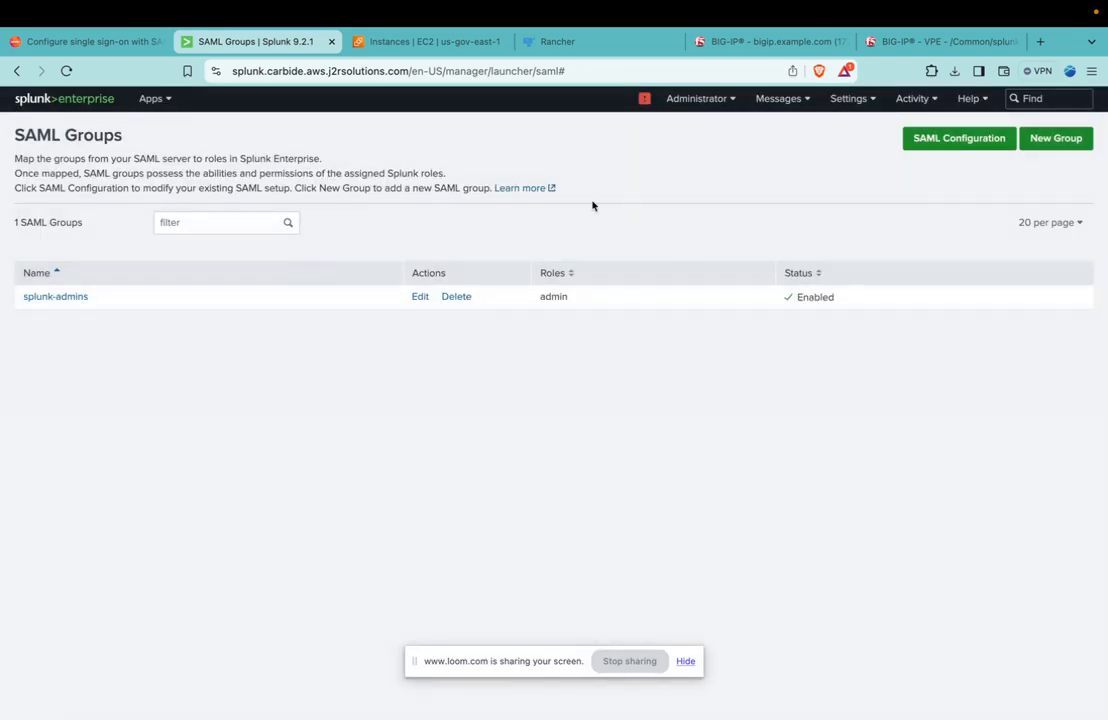
Switch to BIG-IP and open the external SP connectors of the SAML identity provider under Access Federation.
click(769, 45)
click(50, 411)
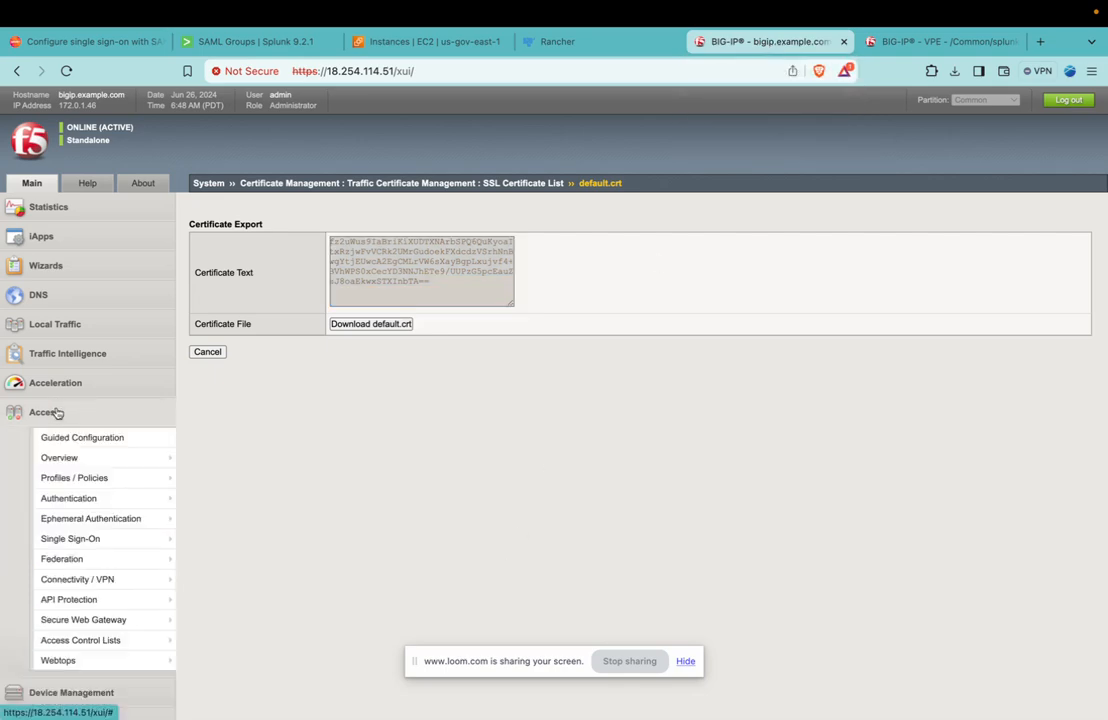
mouse_move(94, 460)
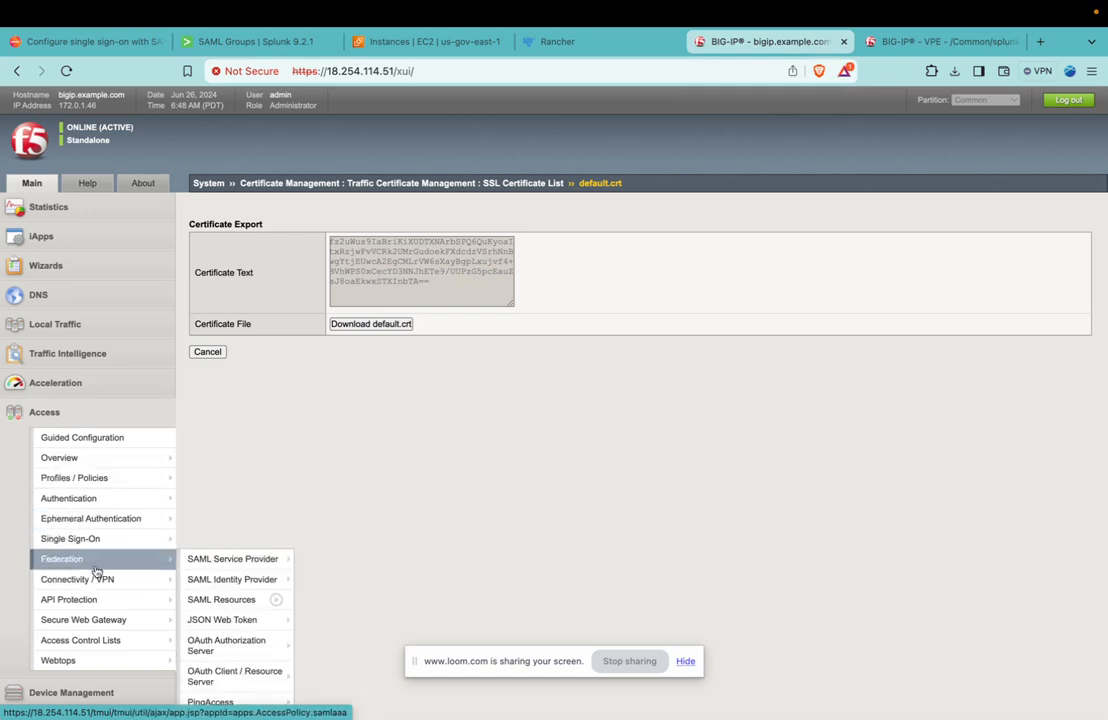
mouse_move(148, 555)
mouse_move(188, 583)
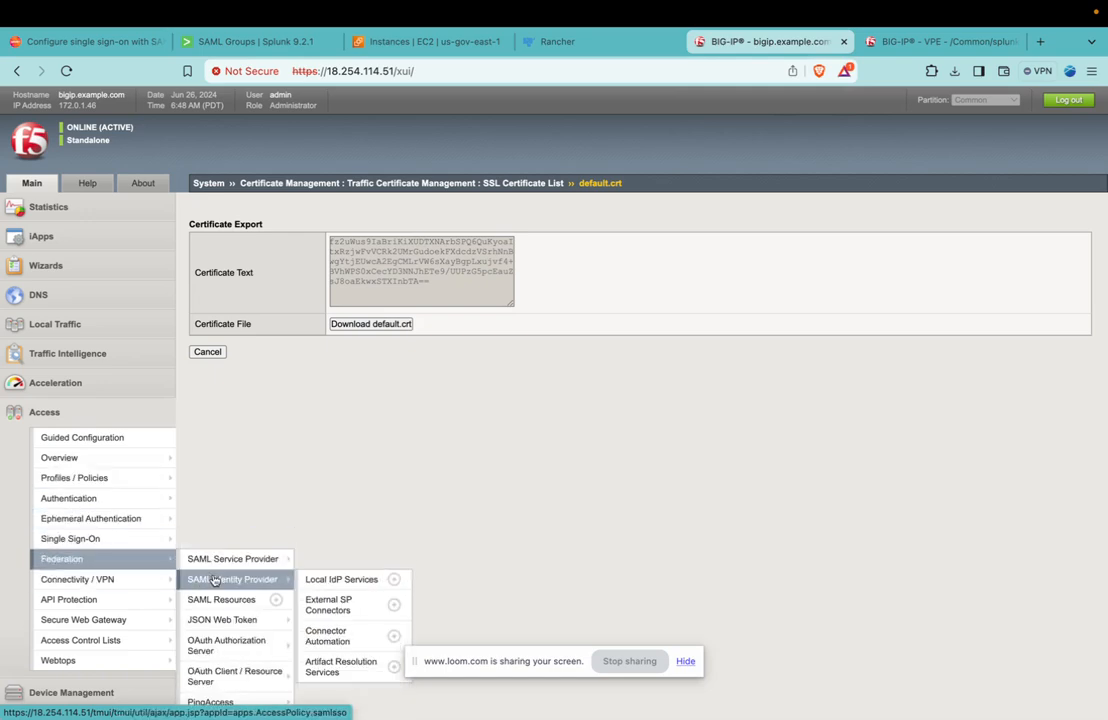
click(345, 602)
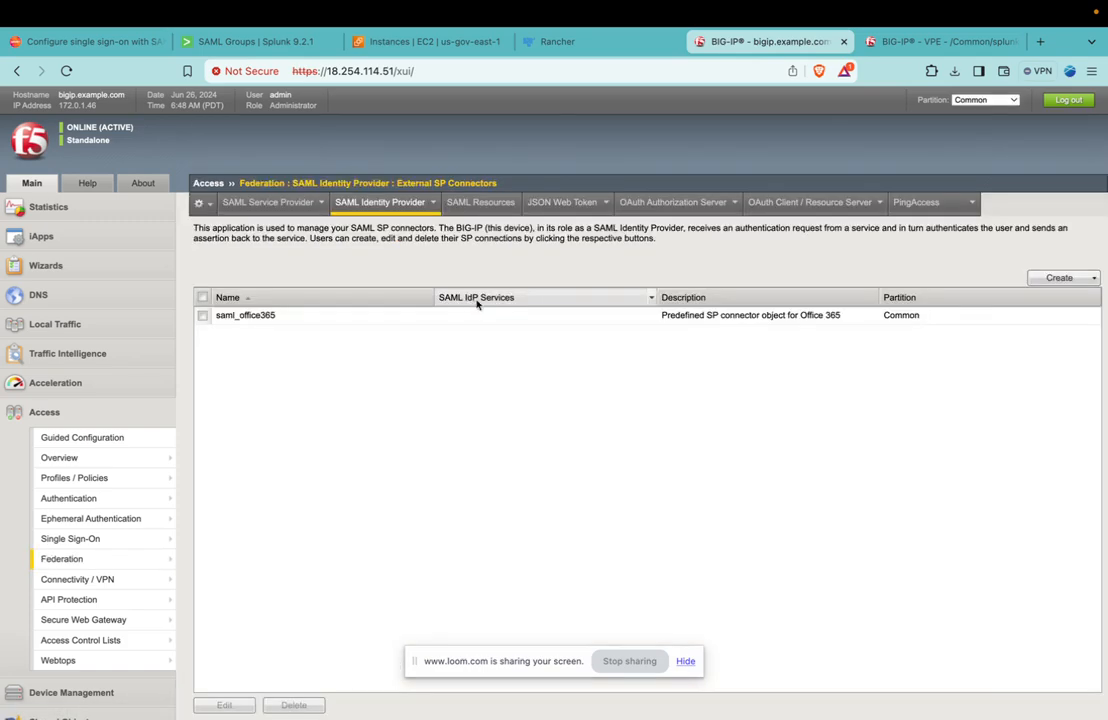
Create an SP connector from metadata using SPMetadata (4).xml from Downloads, with splunk as the service provider name.
click(1094, 280)
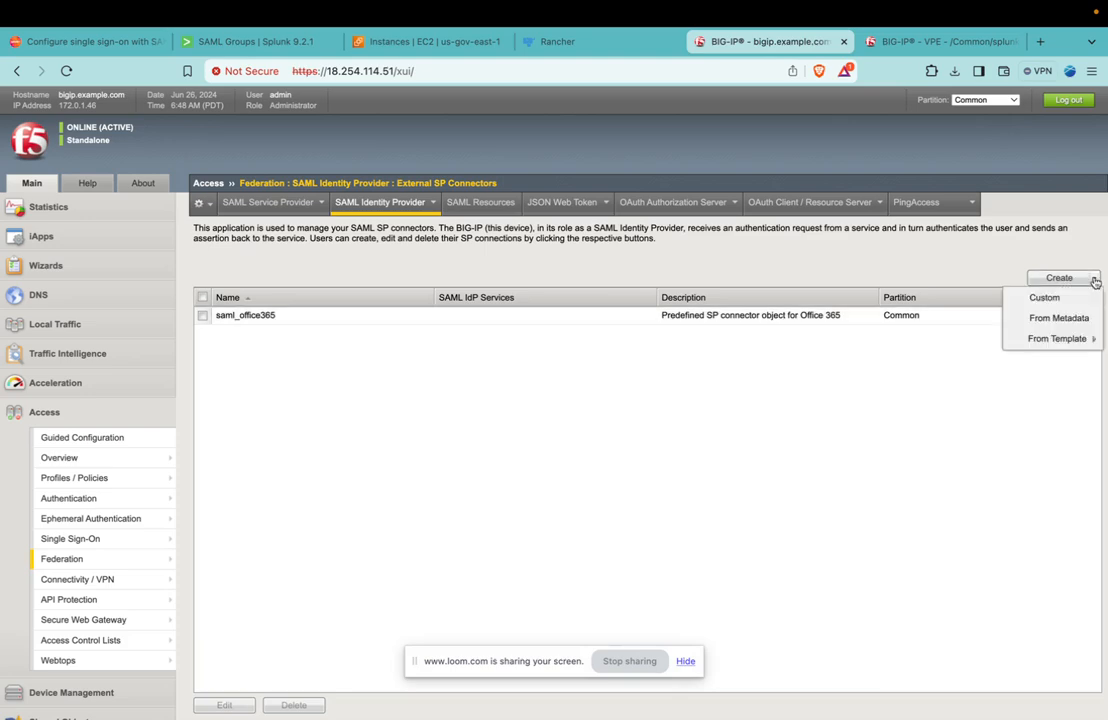
click(1058, 320)
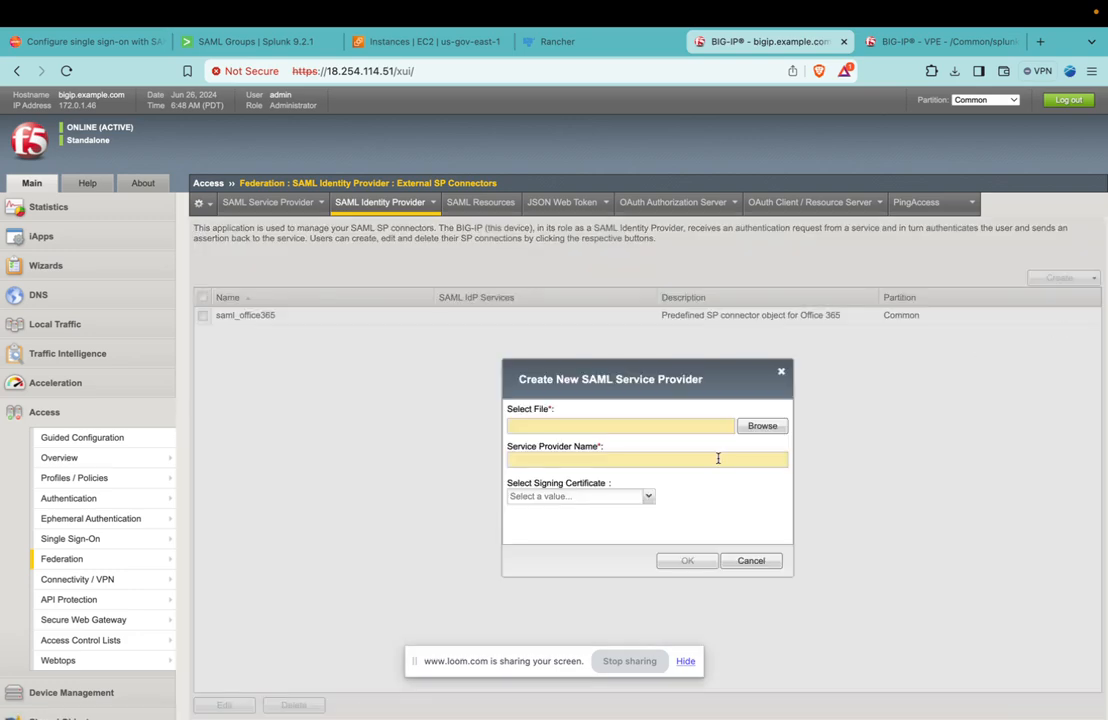
click(762, 425)
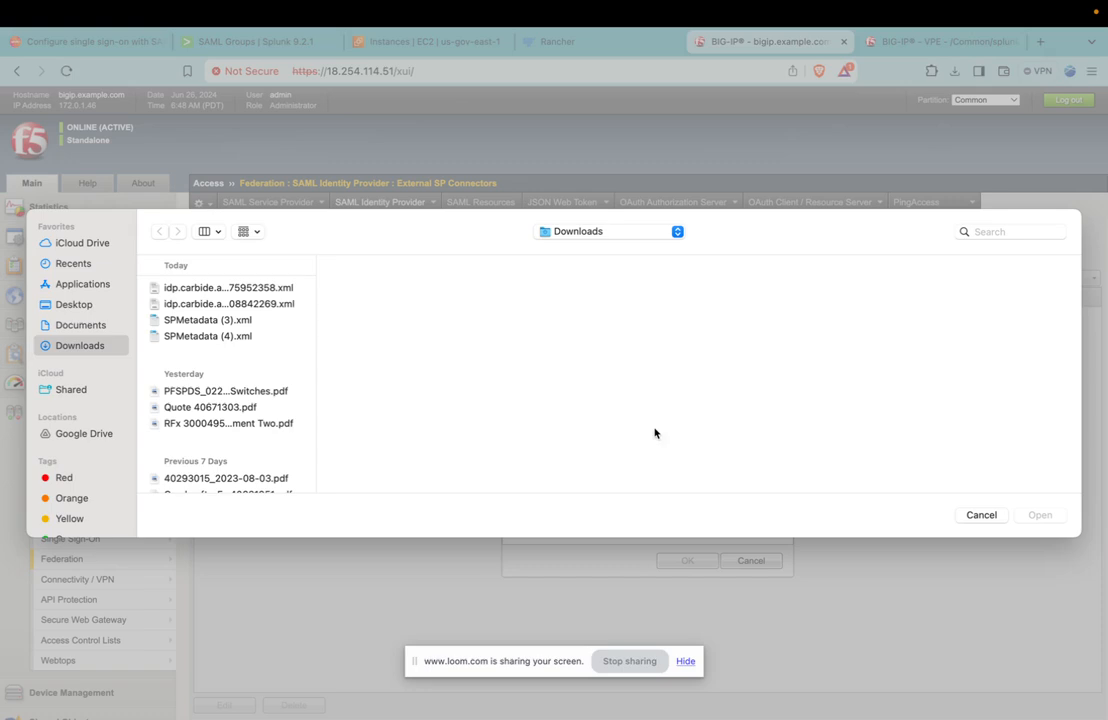
click(175, 336)
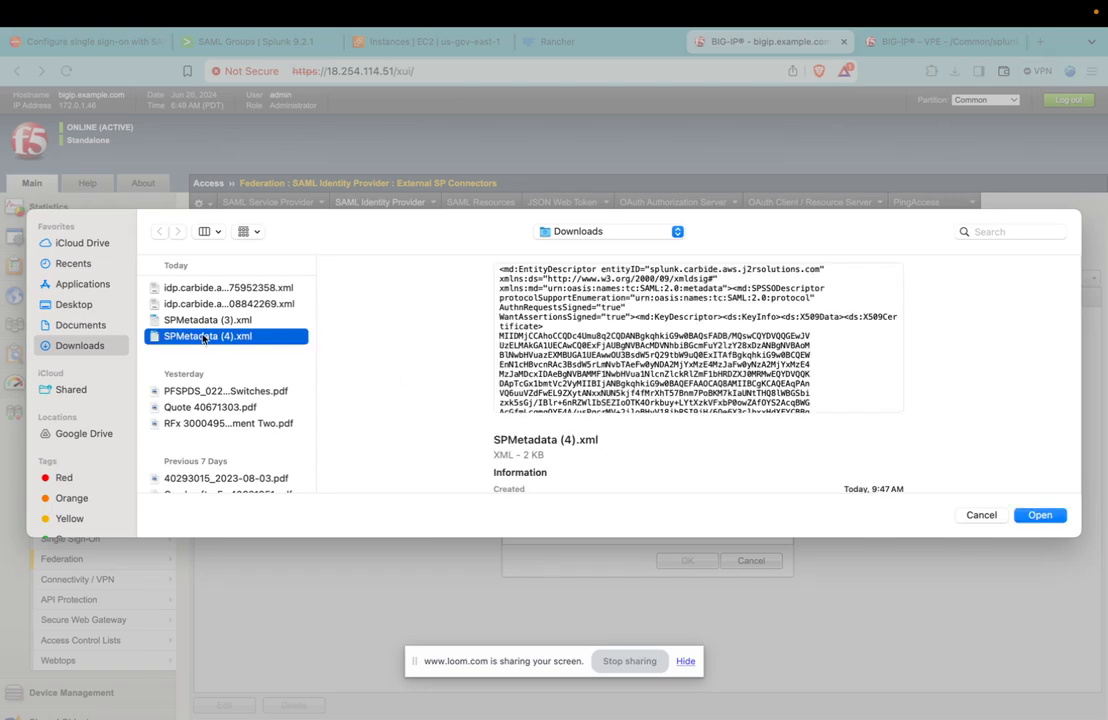
double_click(204, 338)
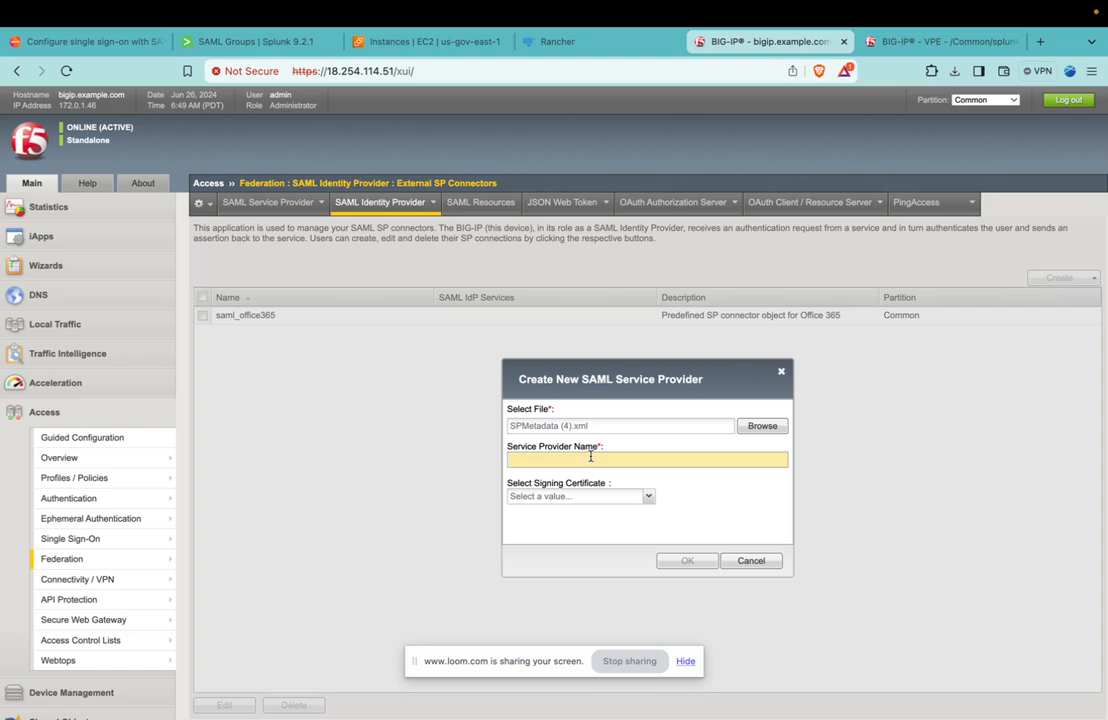
text(splunk)
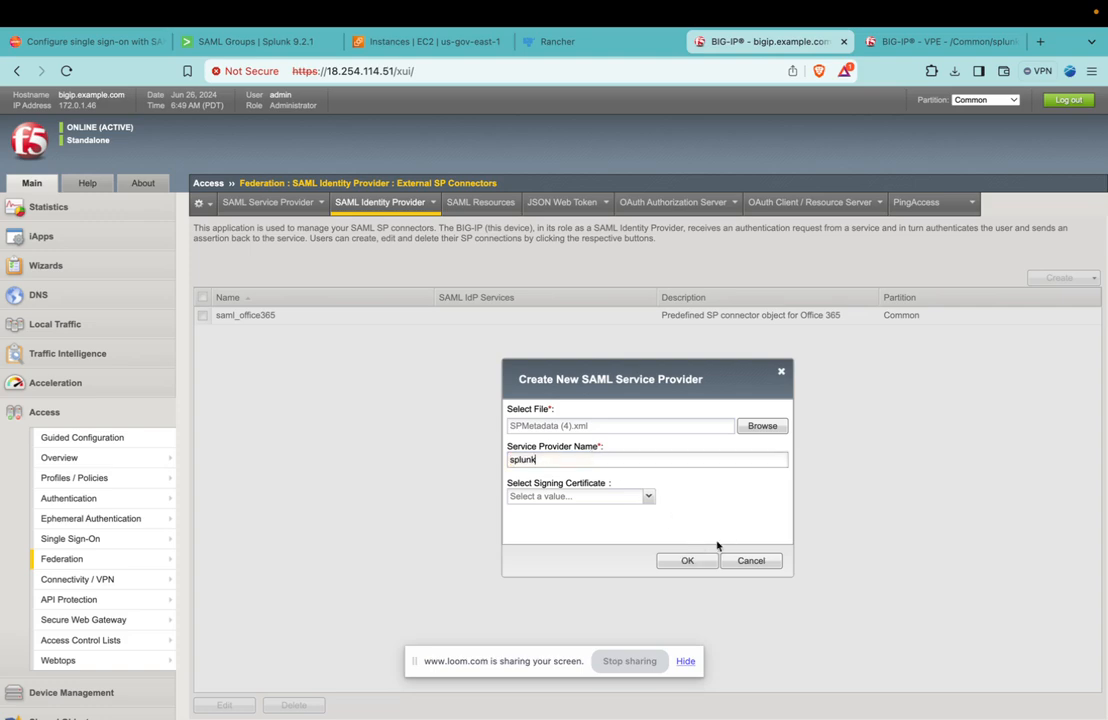
click(688, 560)
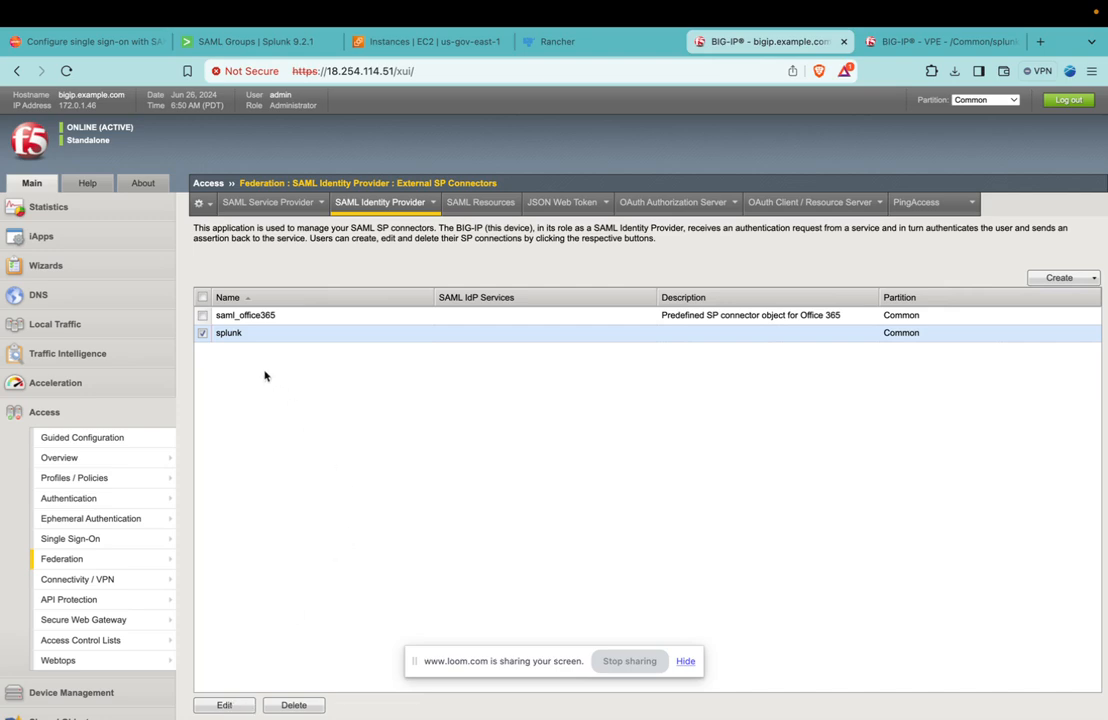
Open the splunk SP connector for editing and check its entity ID and the full assertion consumer service URL.
click(224, 705)
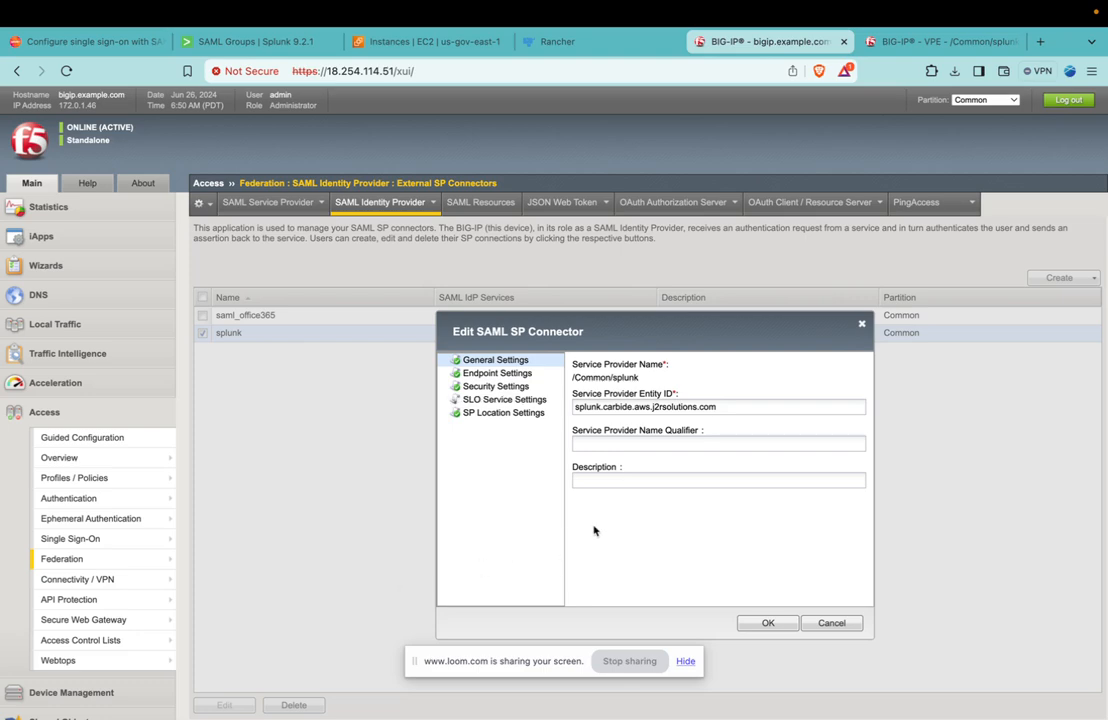
click(486, 374)
click(489, 360)
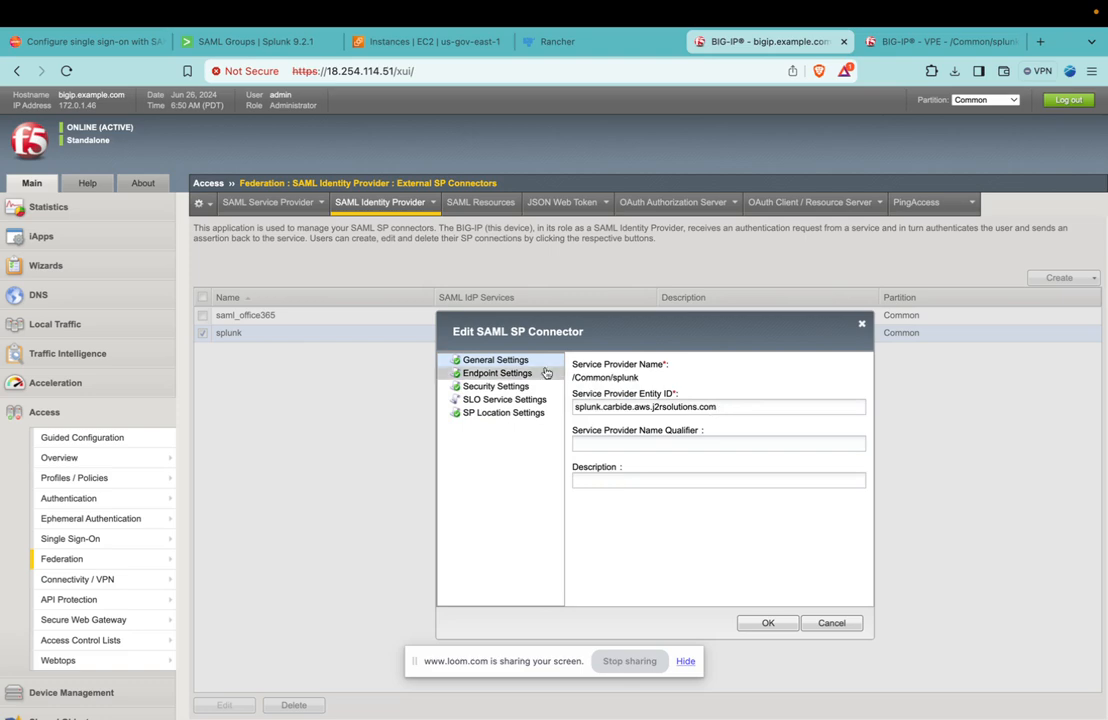
click(491, 373)
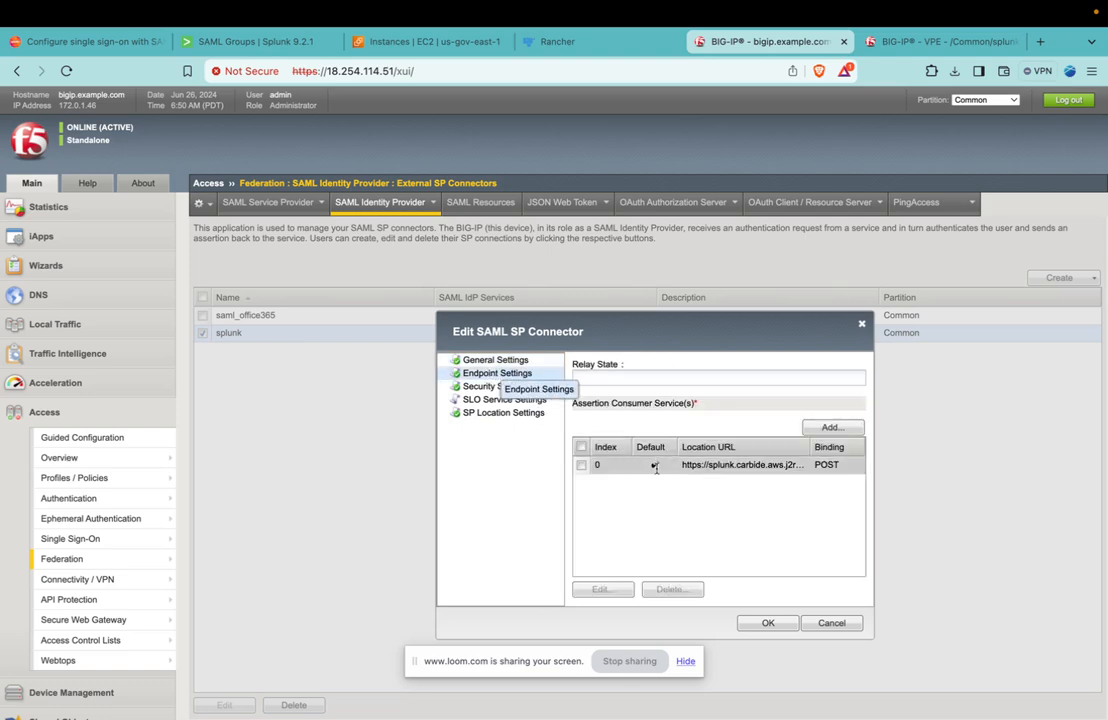
click(715, 466)
click(600, 589)
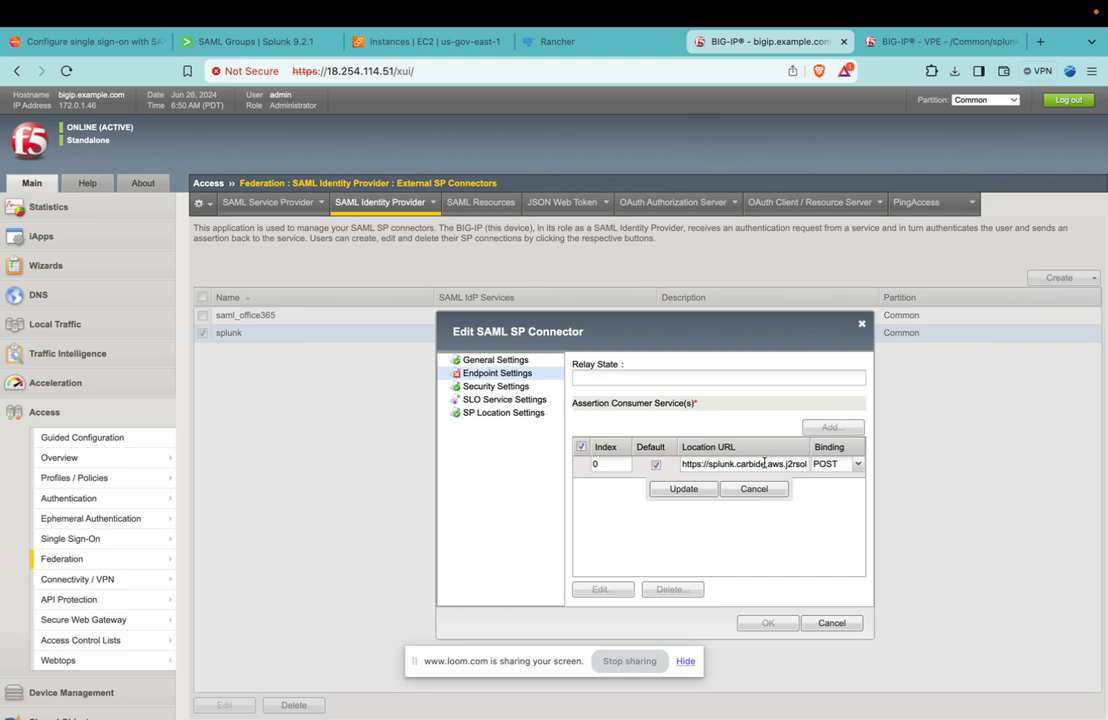
scroll(764, 463, right, 3)
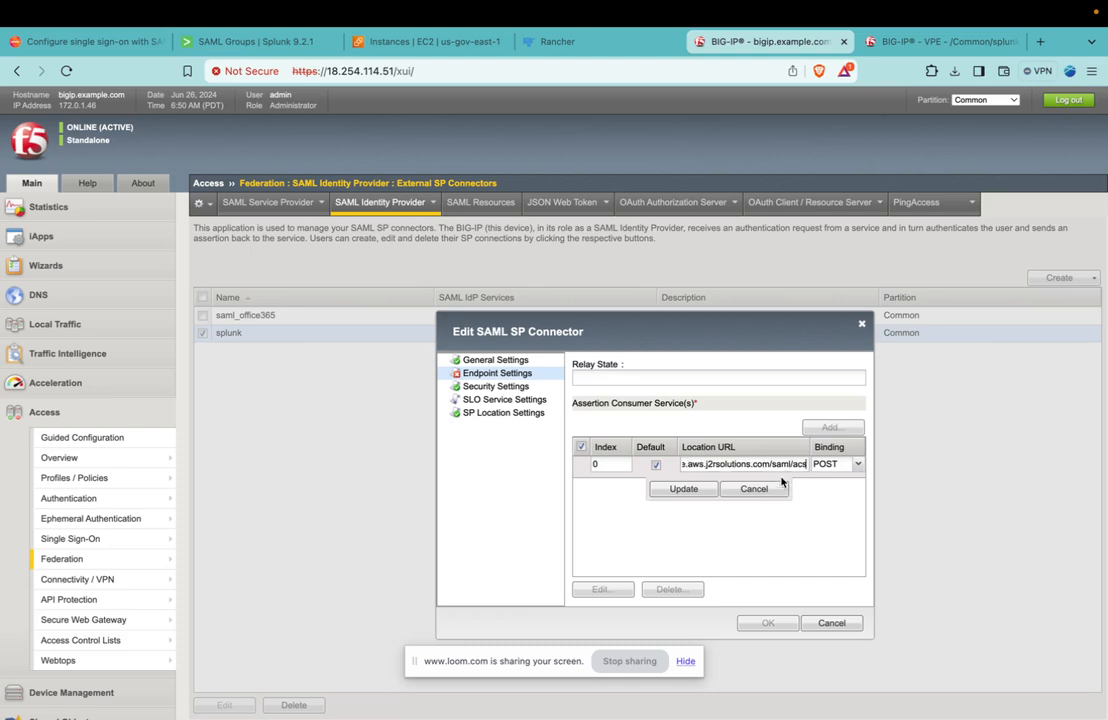
click(687, 492)
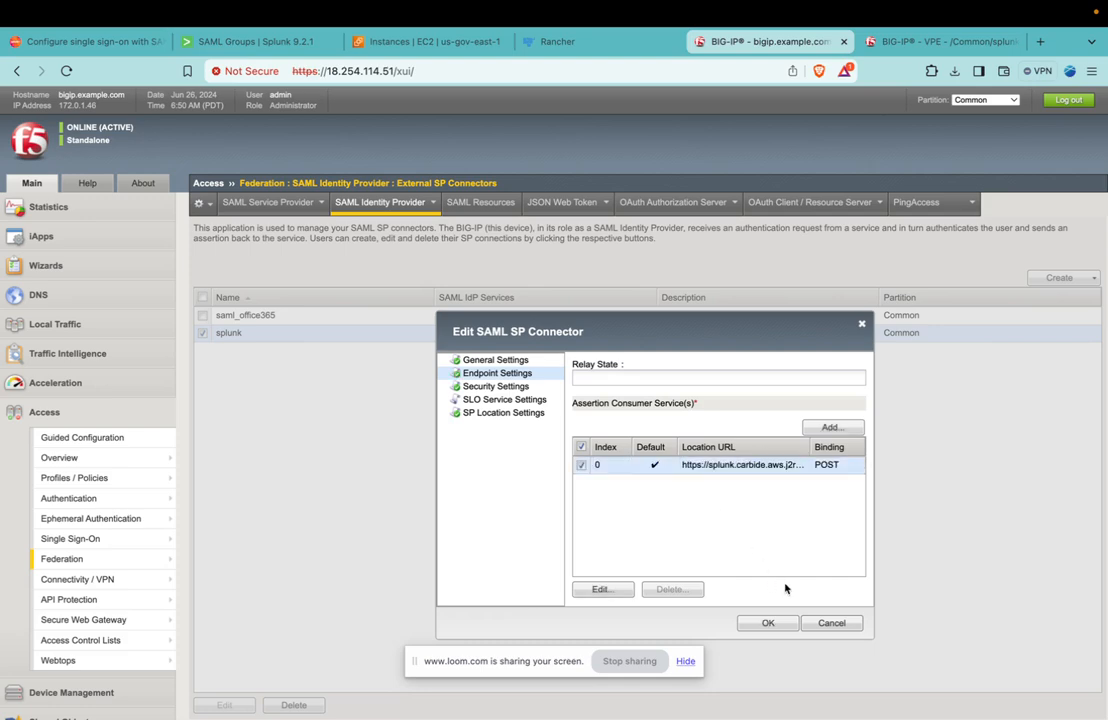
Review the splunk connector's security, single logout and SP location settings, and accept the connector dialog.
click(505, 390)
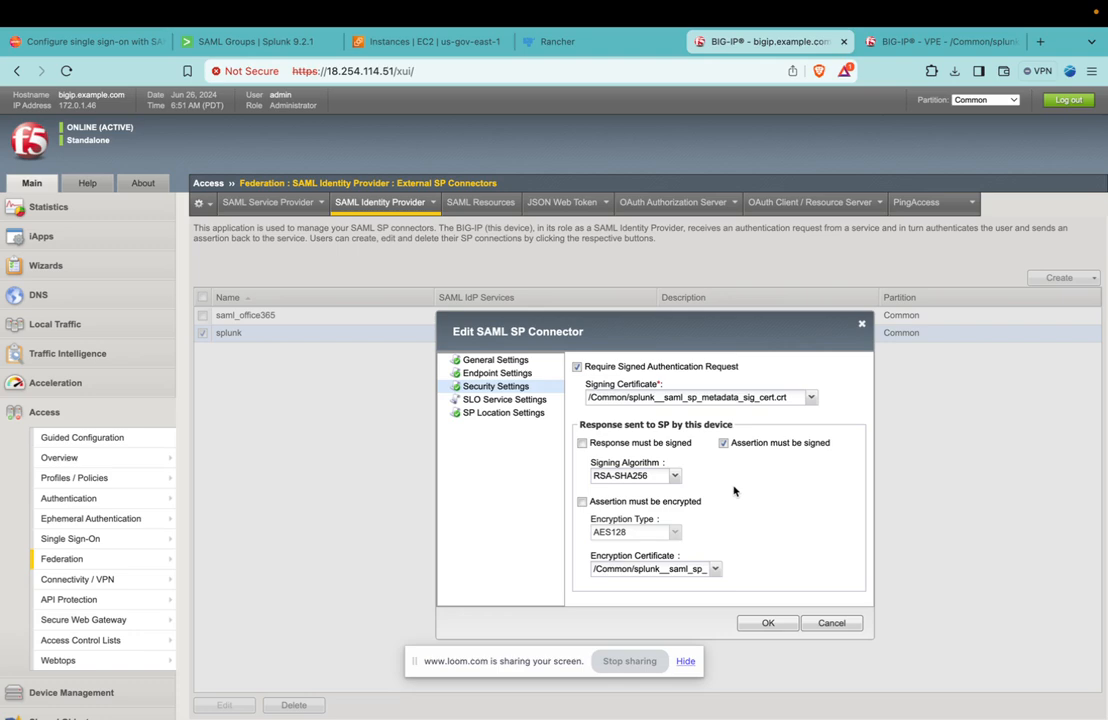
click(500, 399)
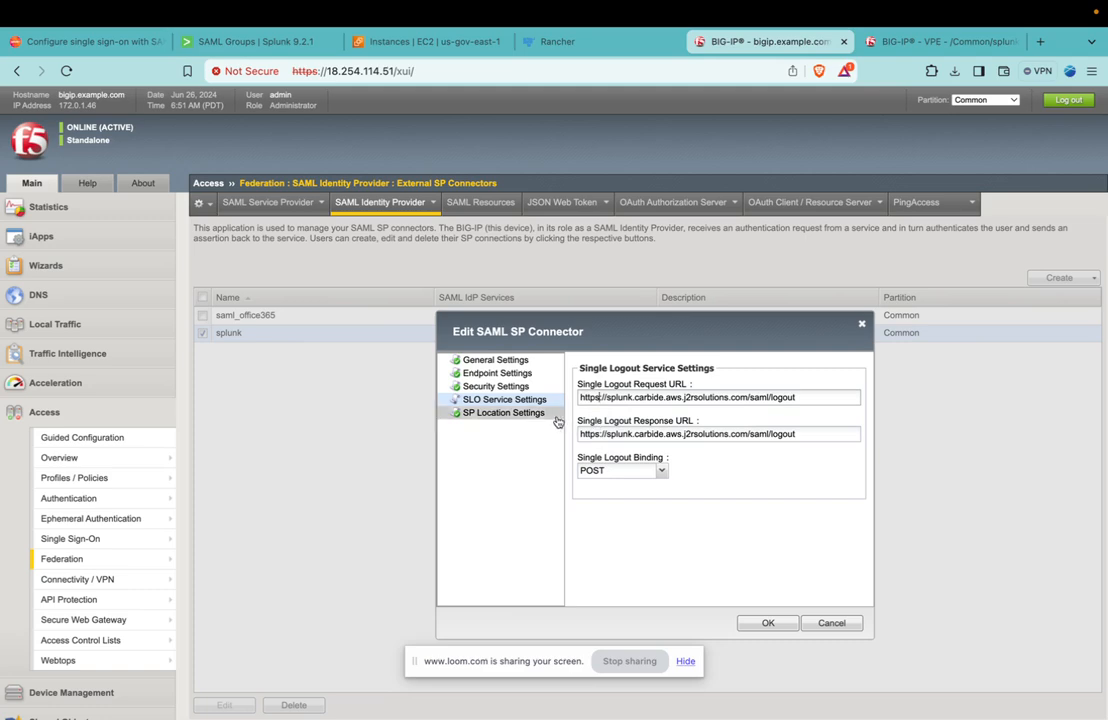
click(487, 413)
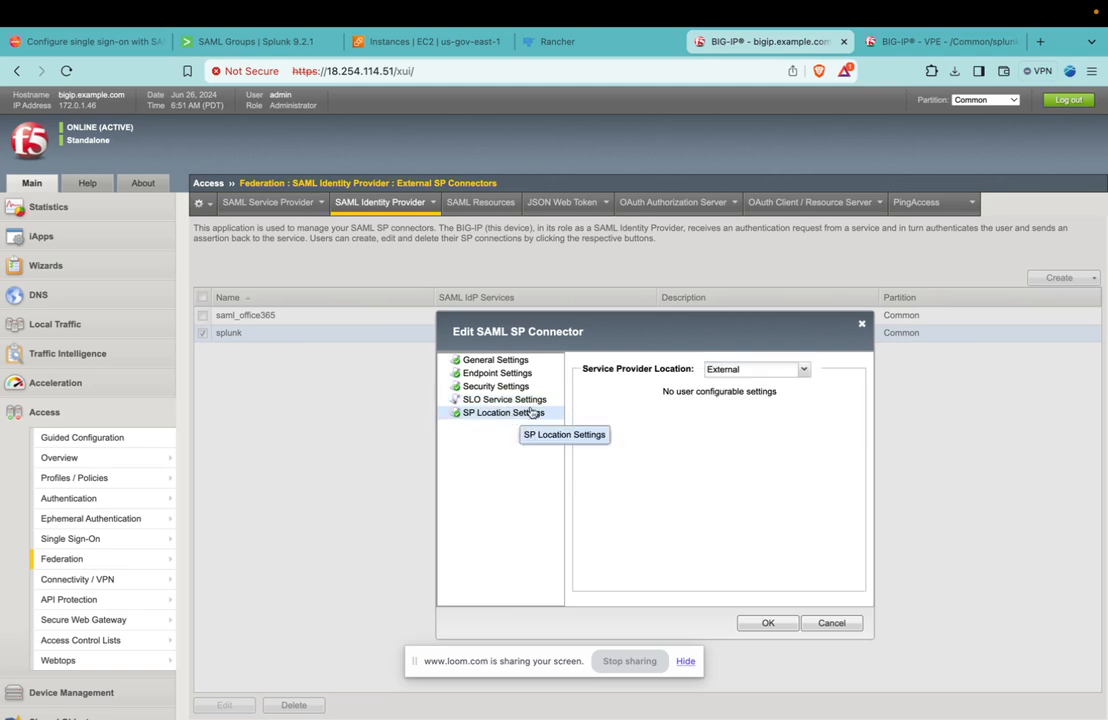
click(765, 624)
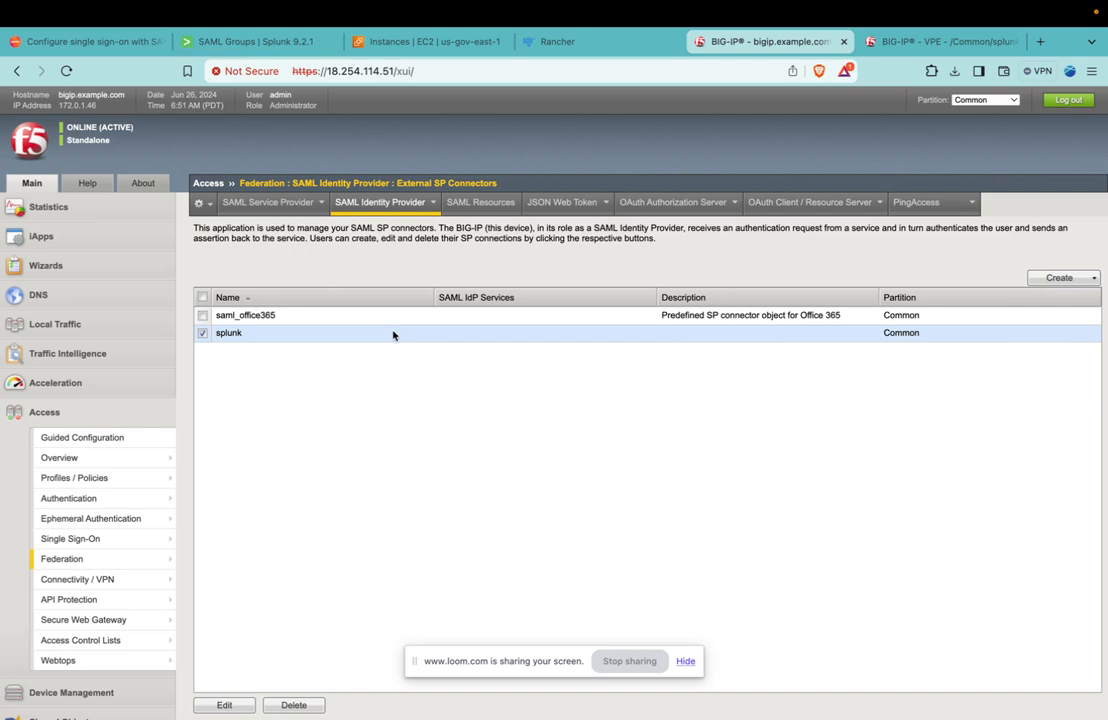
Bind the /Common/splunk SP connector to the idp.carbide.aws.j2rsolutions.com local IdP service.
mouse_move(401, 205)
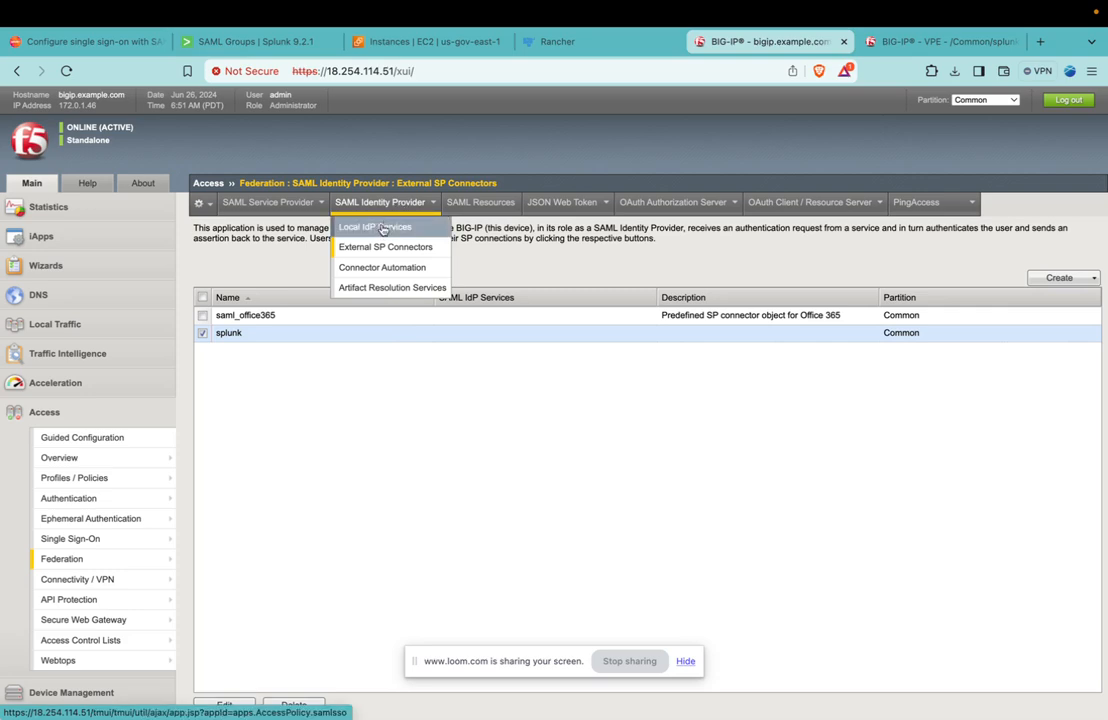
click(383, 229)
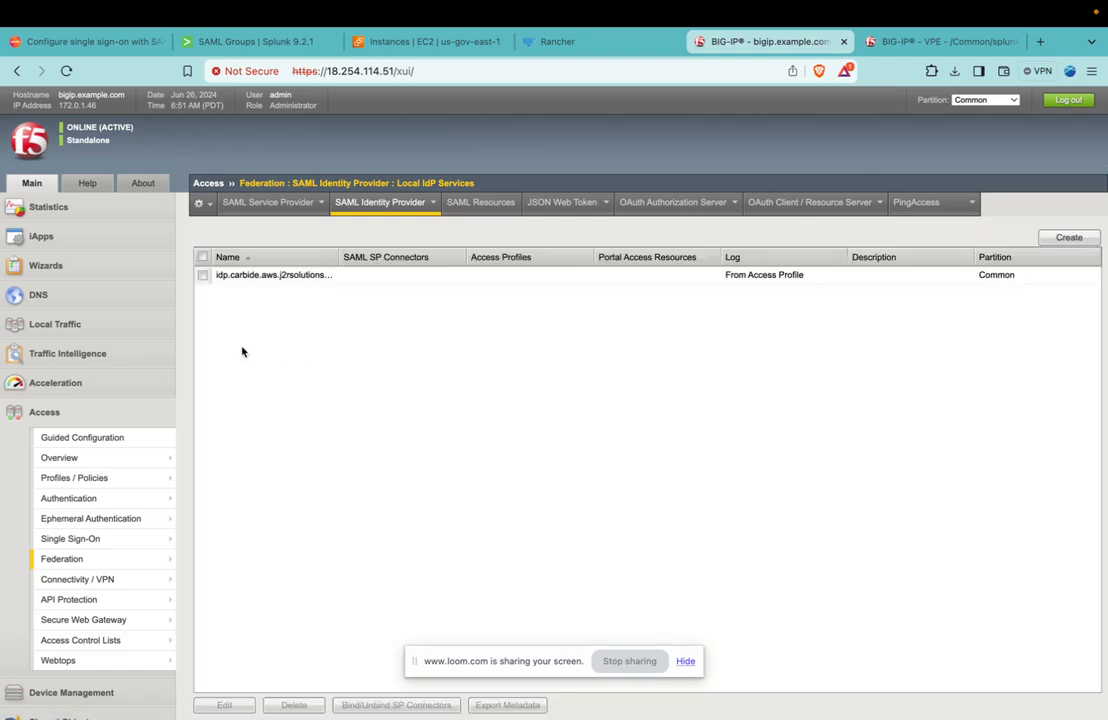
click(203, 276)
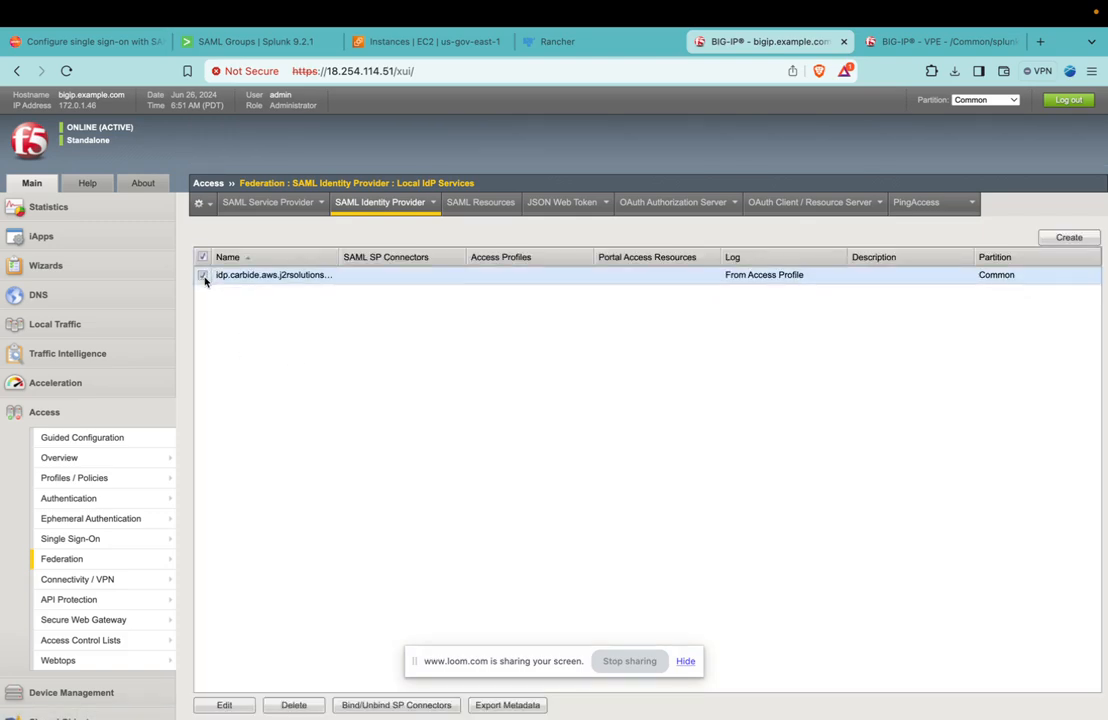
click(368, 705)
click(446, 440)
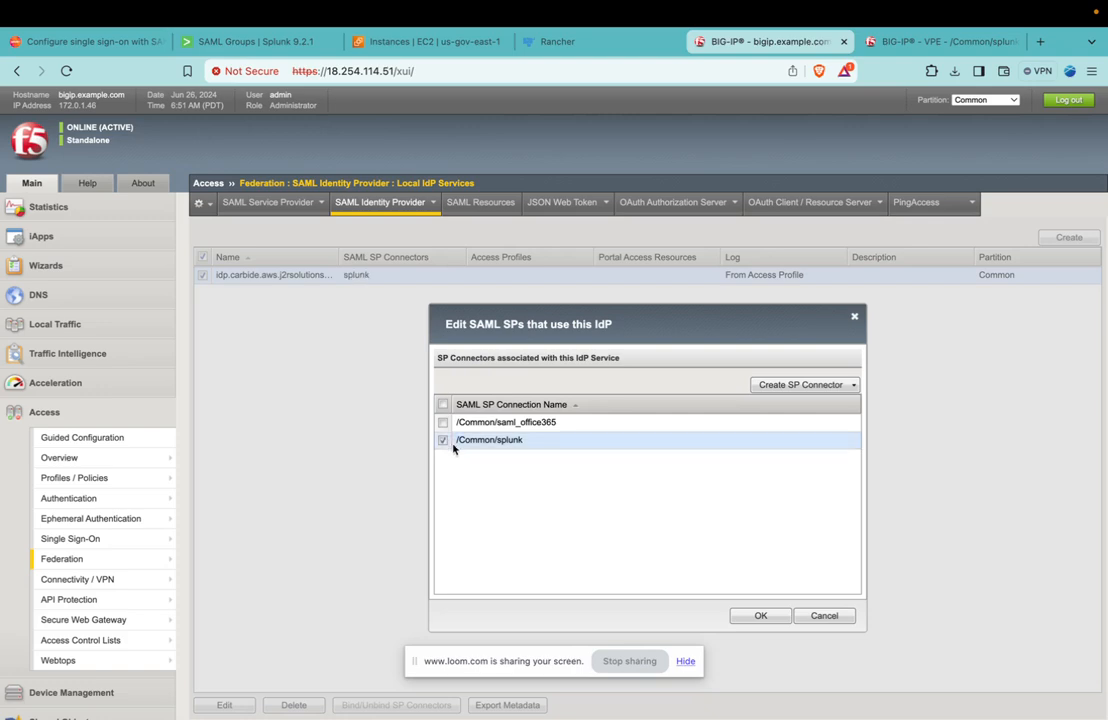
click(764, 616)
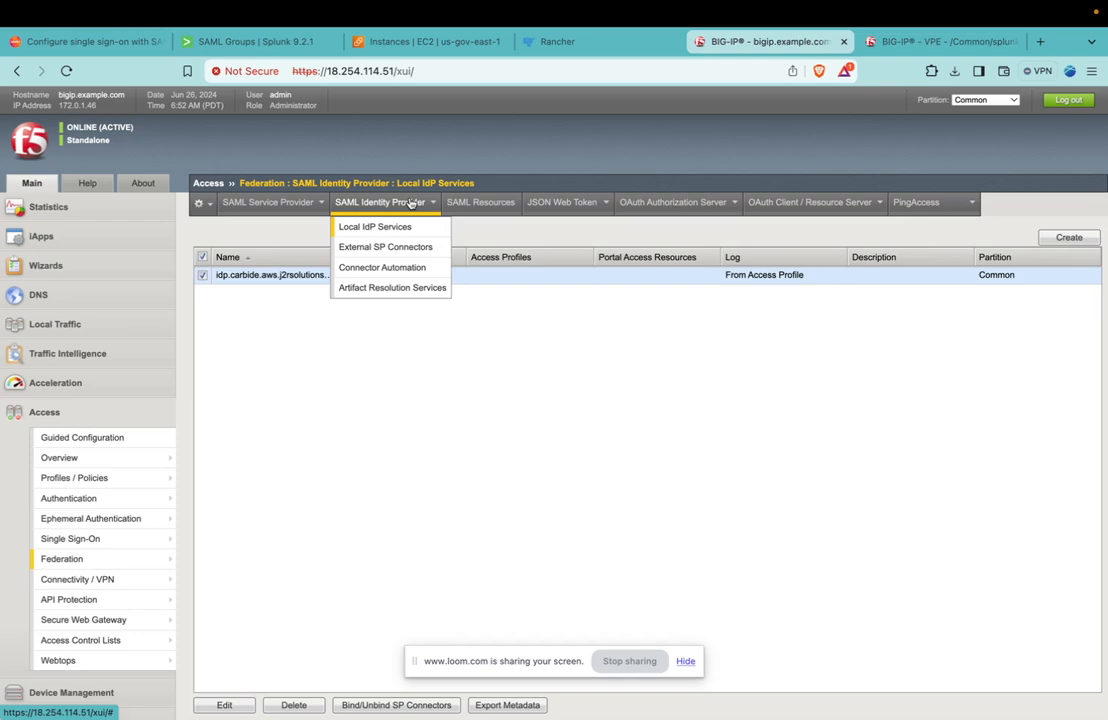
Start a new SAML resource named idp1 and disable publishing it on the webtop.
click(472, 204)
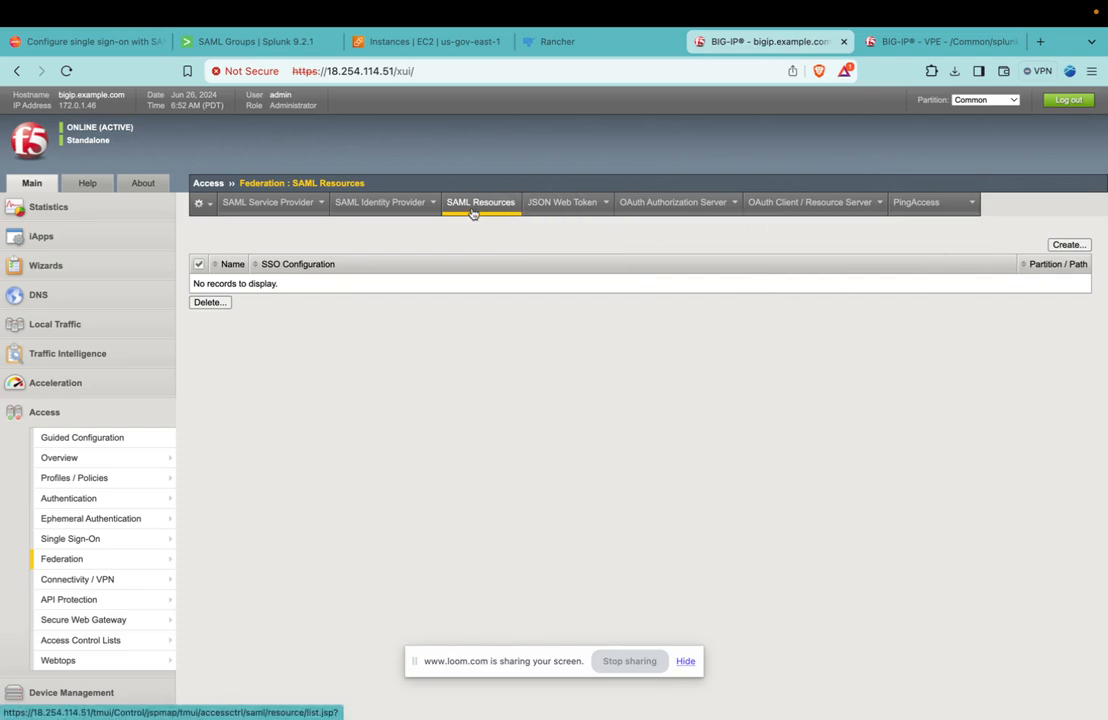
mouse_move(108, 568)
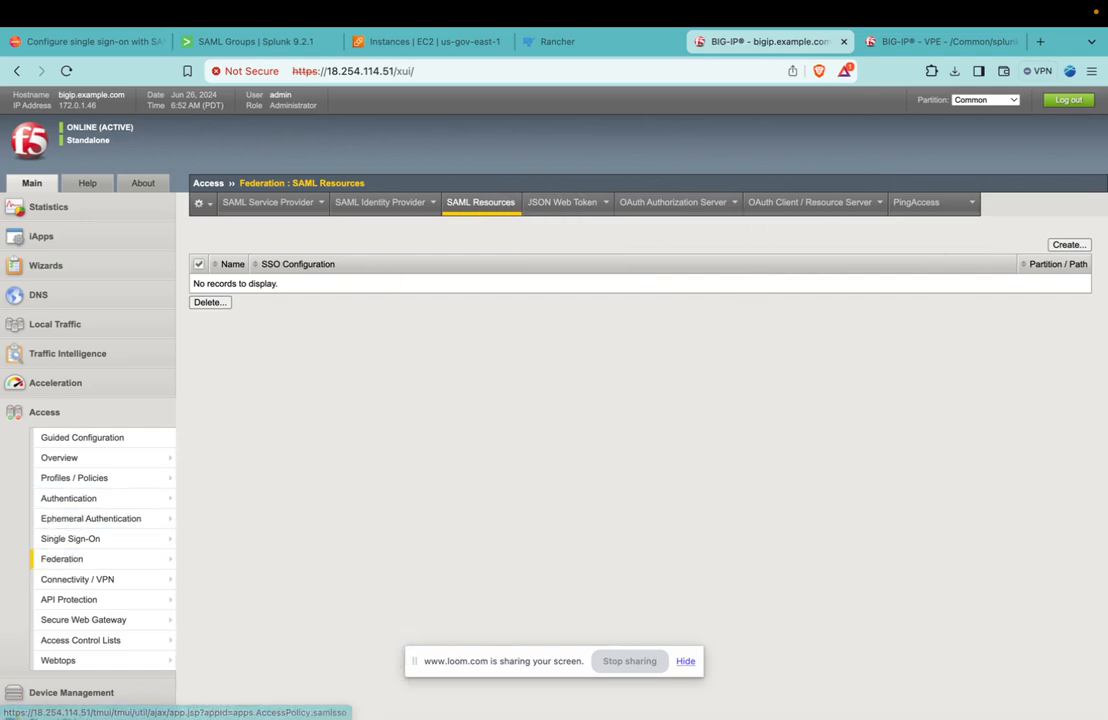
click(1068, 245)
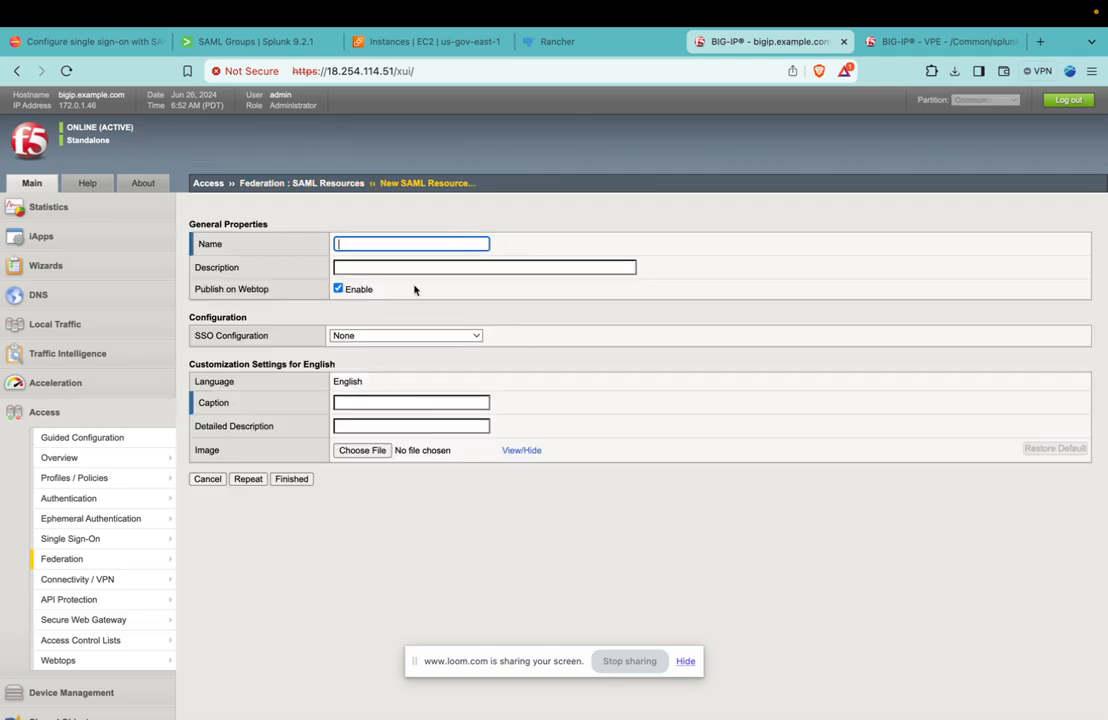
text(apvl)
key(BackSpace)
key(BackSpace)
key(BackSpace)
key(BackSpace)
text(idp1)
click(338, 289)
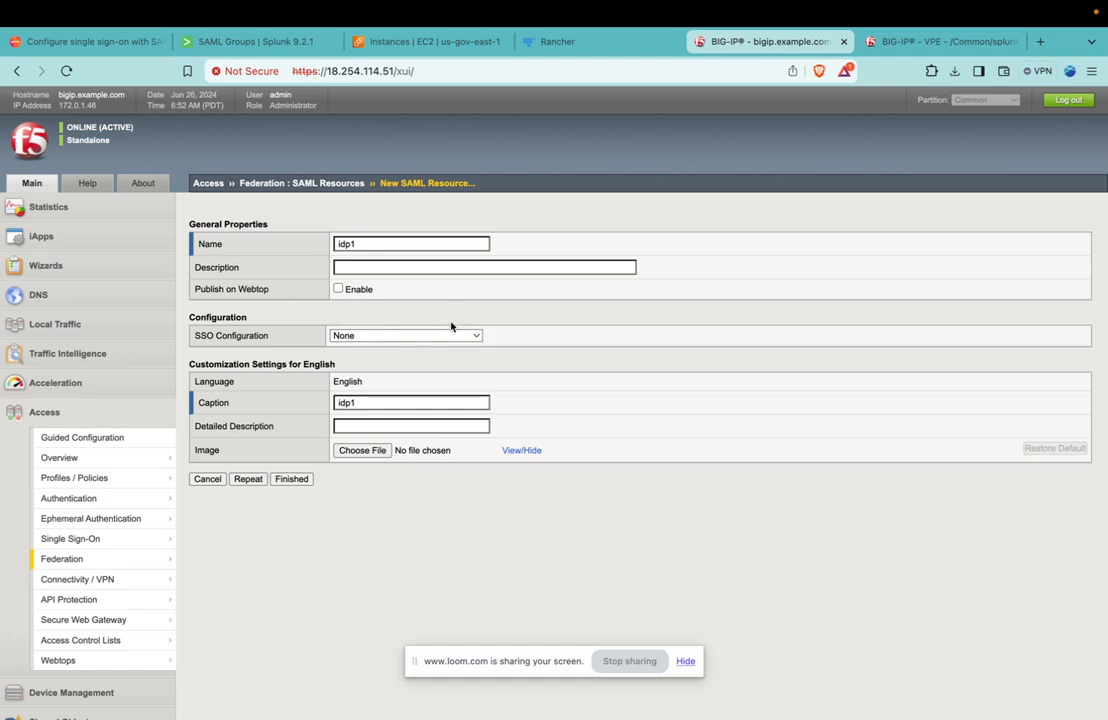
Set the SAML resource's SSO configuration to idp.carbide.aws.j2rsolutions.com and finish creating the resource.
click(430, 336)
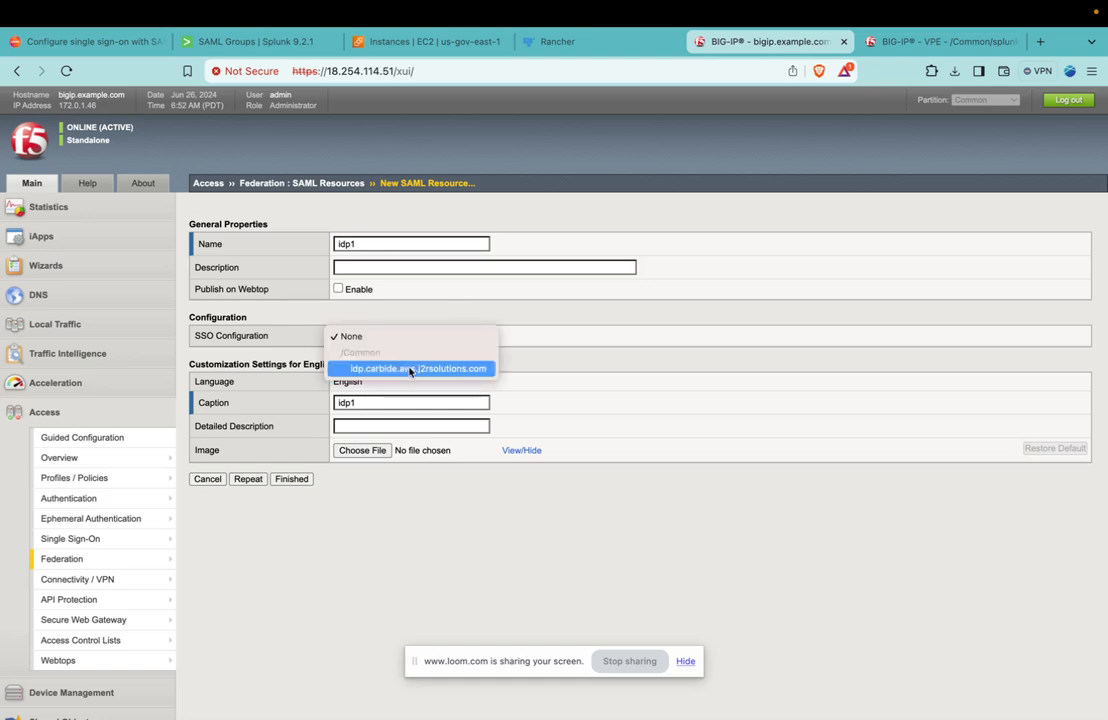
click(415, 370)
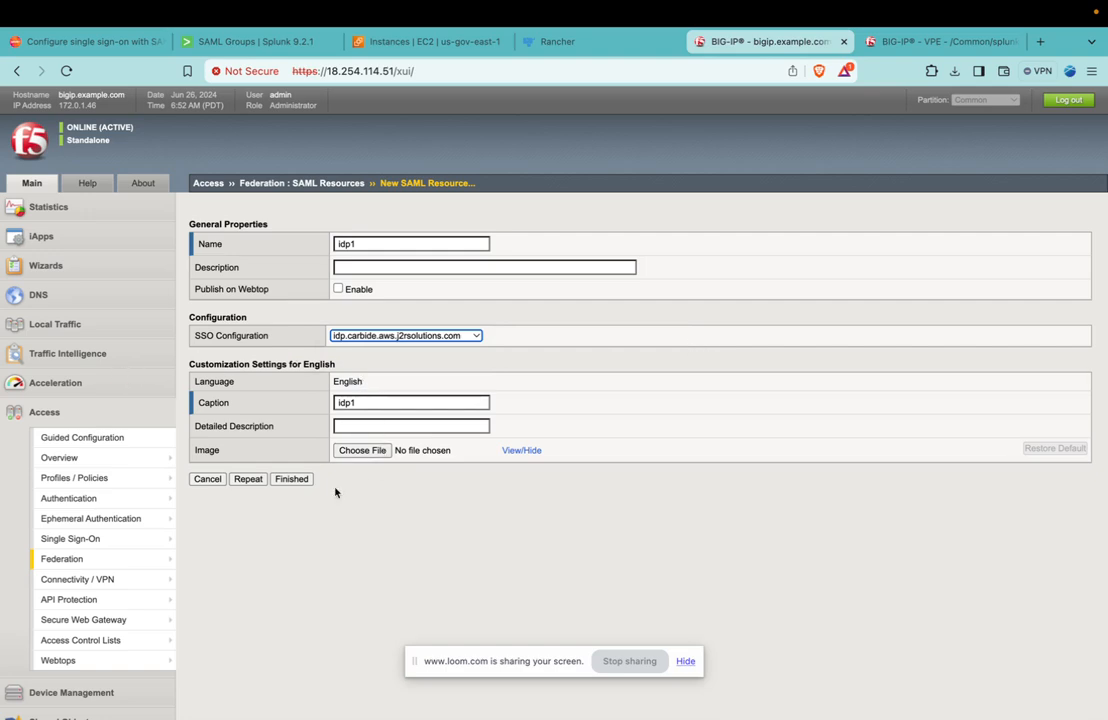
click(291, 479)
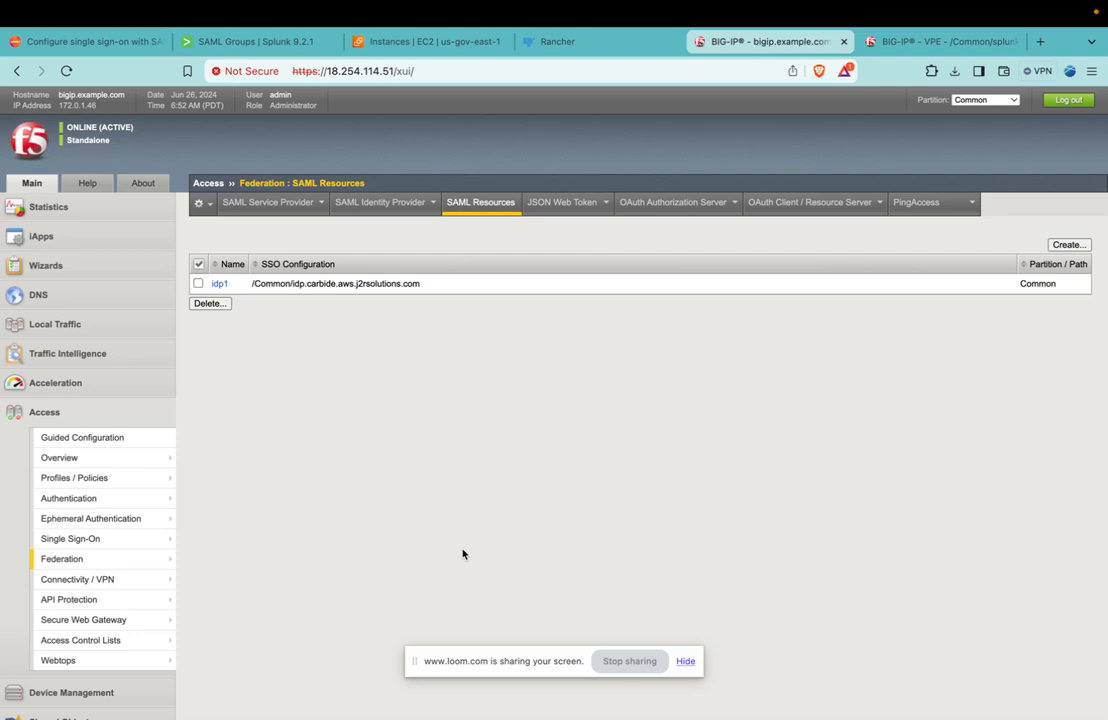
In the splunk_saml access policy, add the /Common/idp1 SAML resource to the Advanced Resource Assign entry.
click(928, 43)
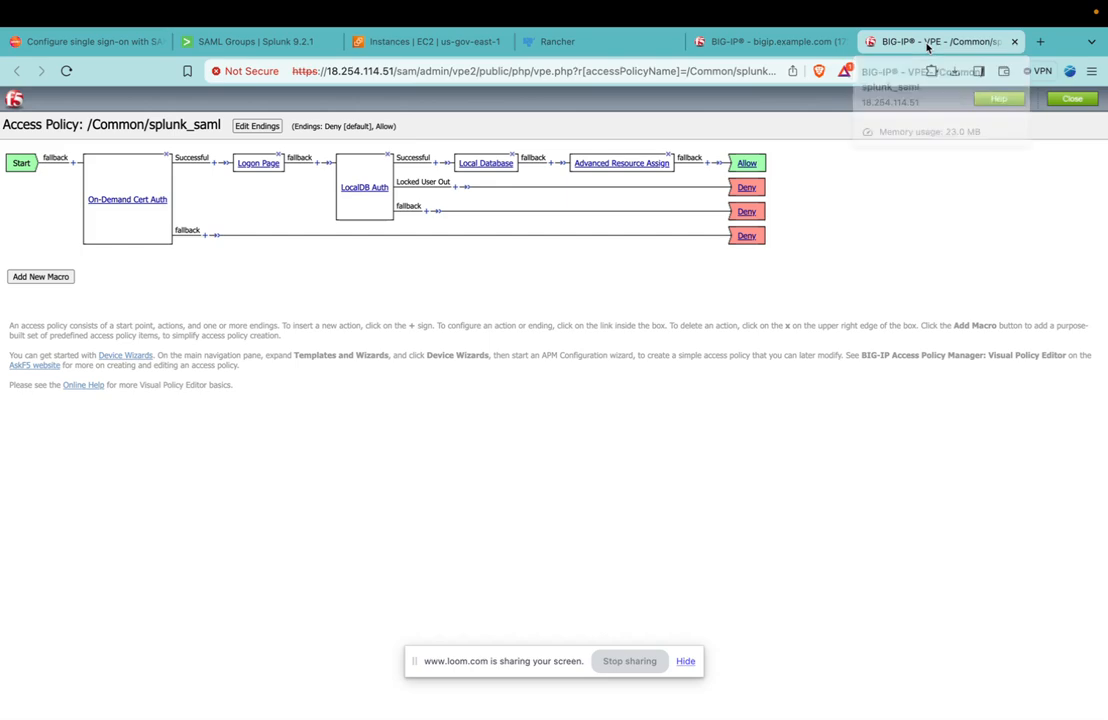
click(599, 165)
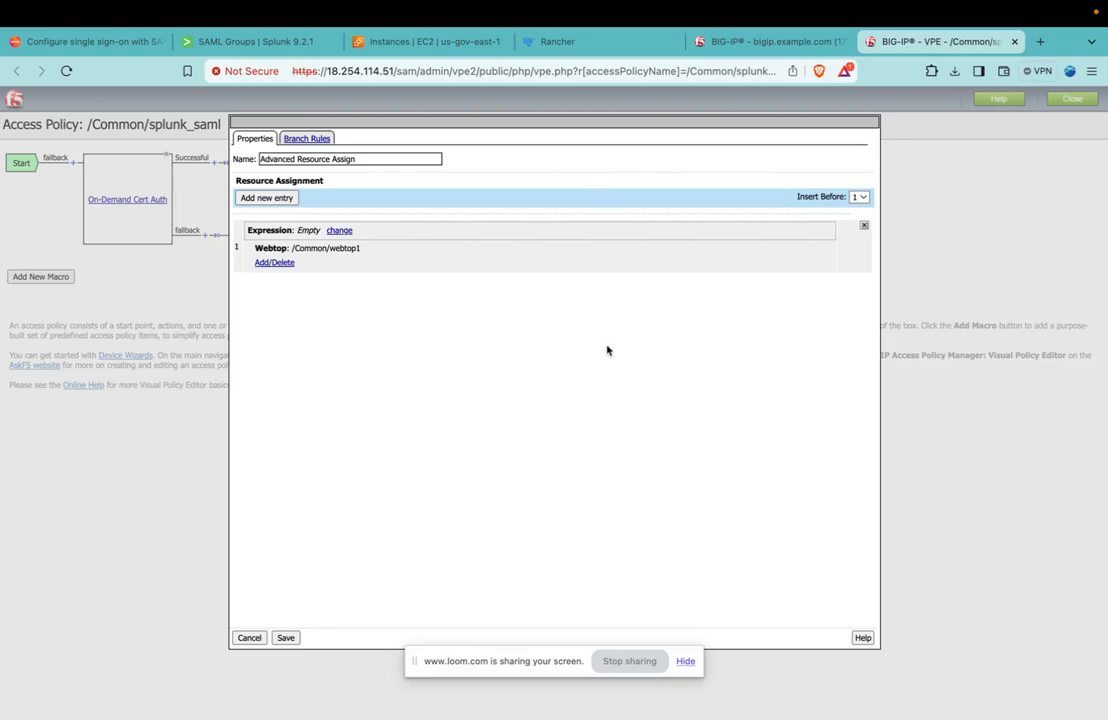
click(274, 263)
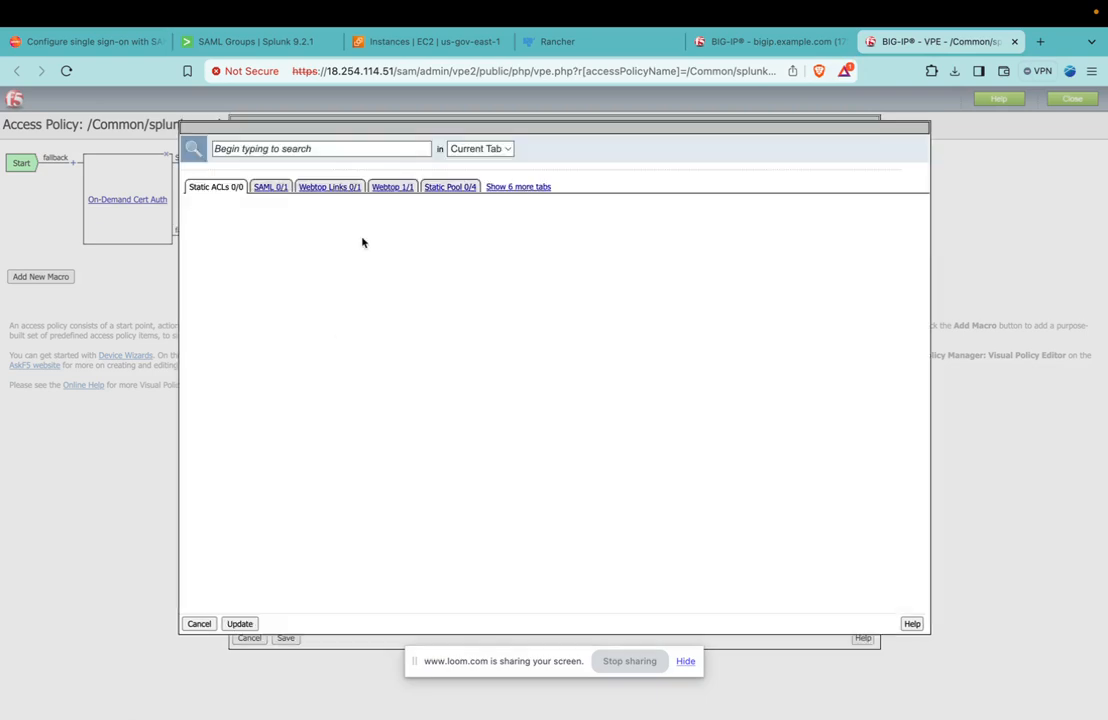
click(280, 189)
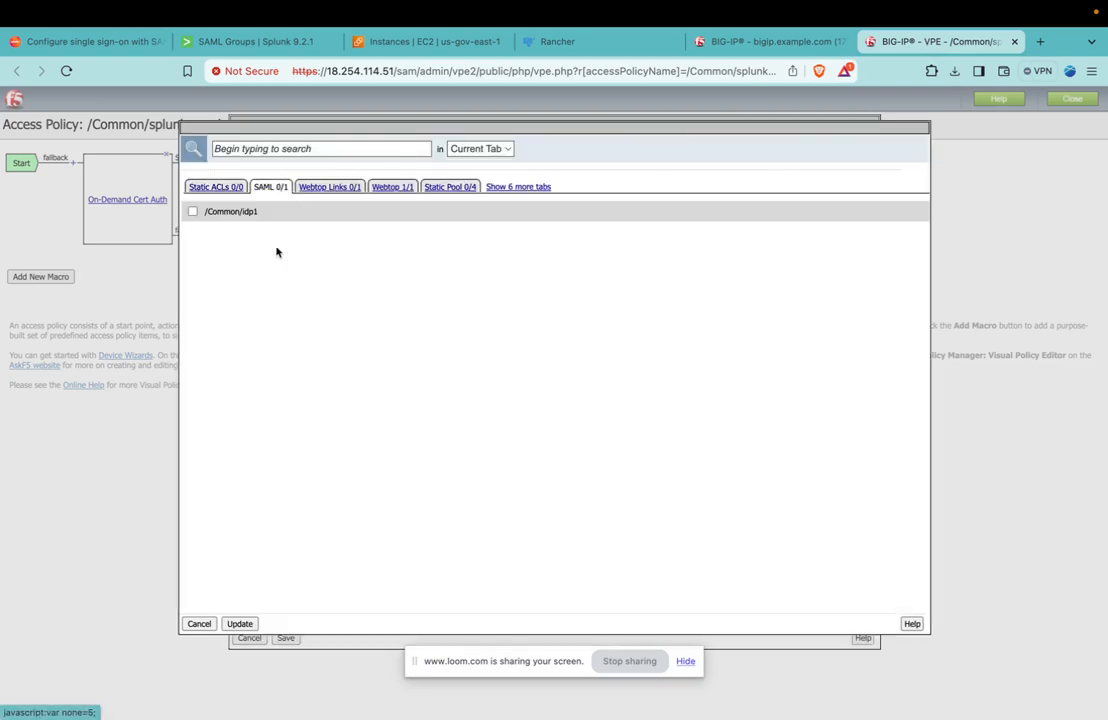
click(193, 211)
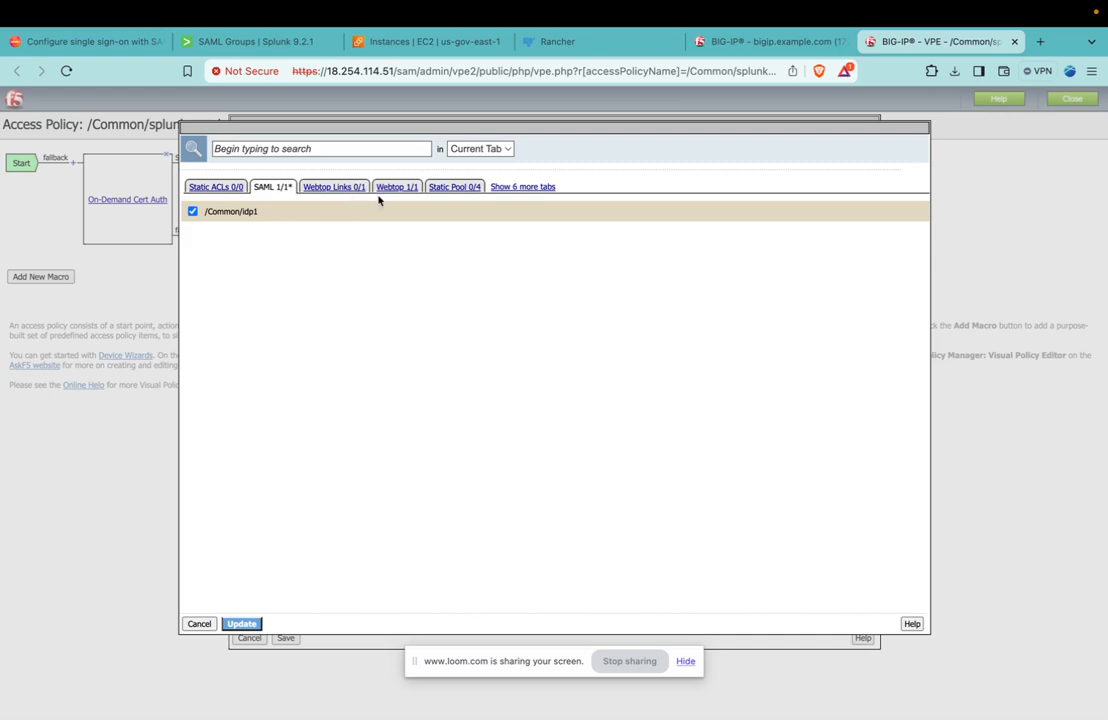
click(241, 623)
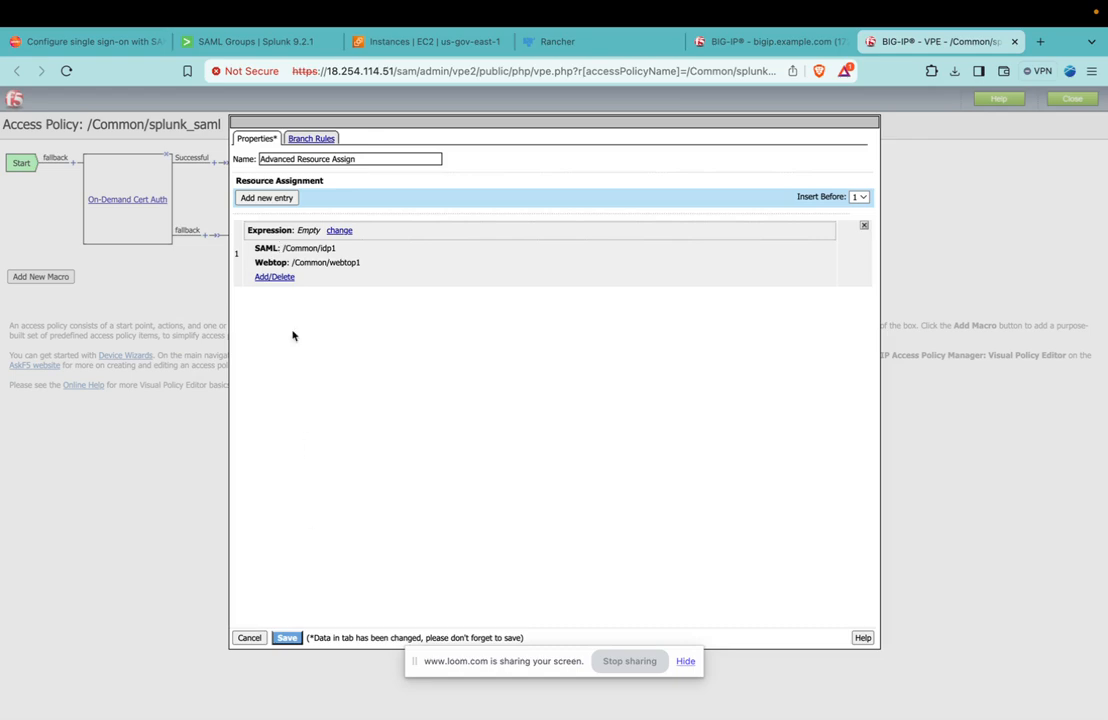
Review the resource assignment entry's webtop links and SAML resources, keeping /Common/idp1 selected.
click(274, 277)
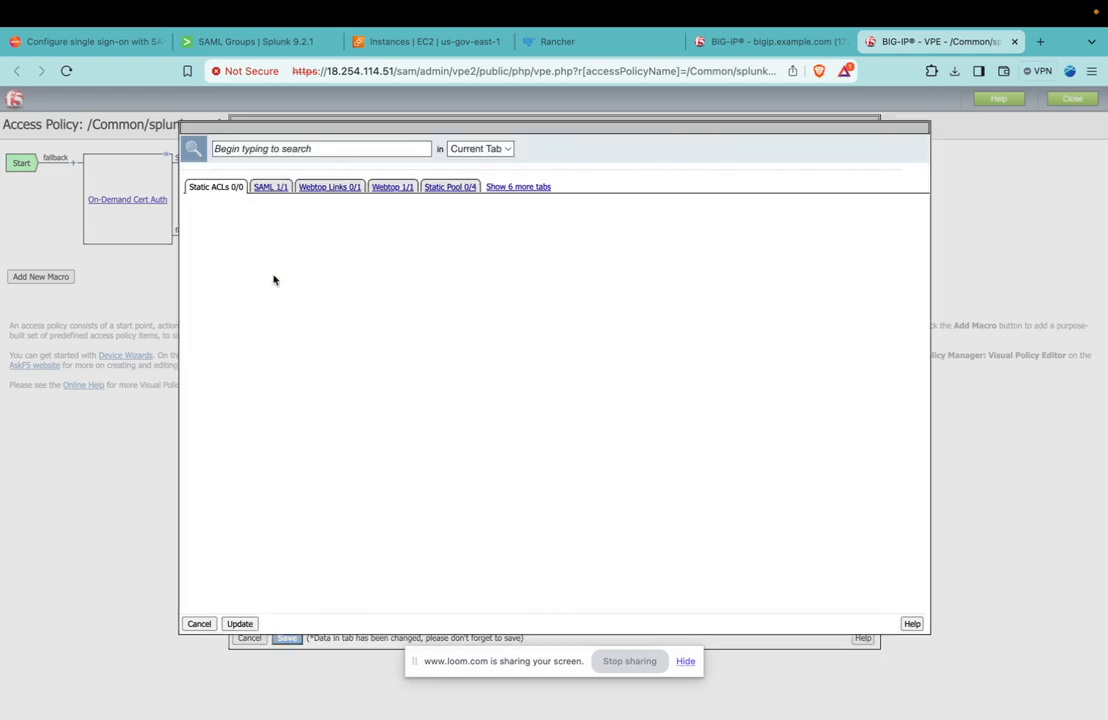
click(338, 188)
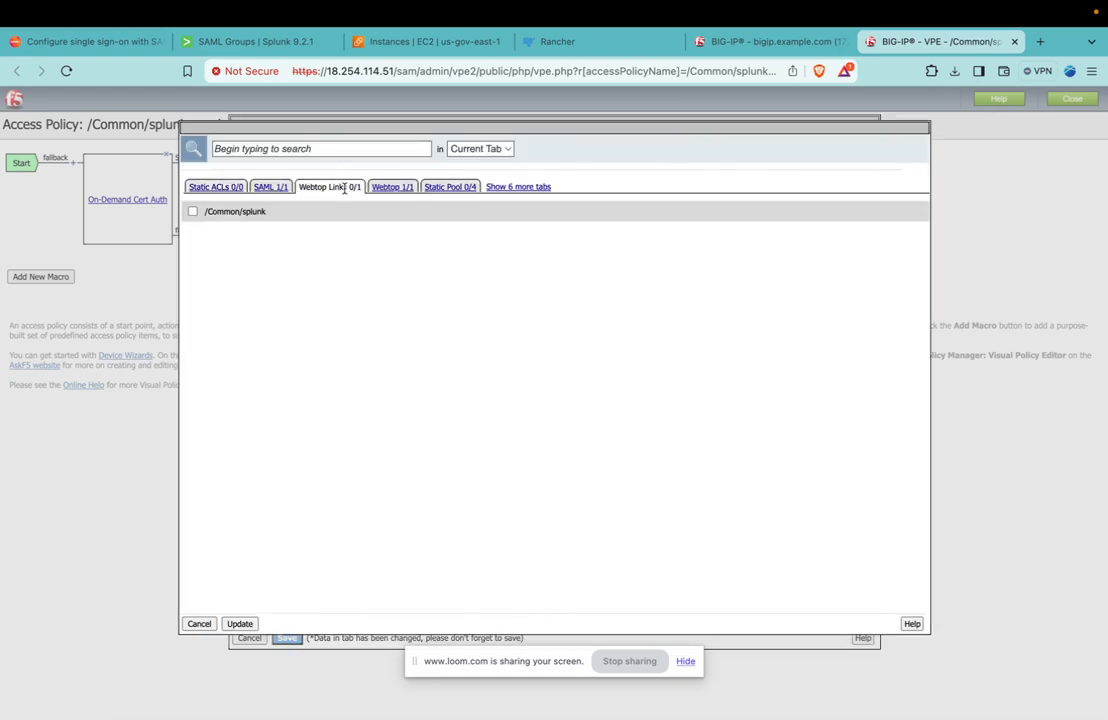
click(270, 187)
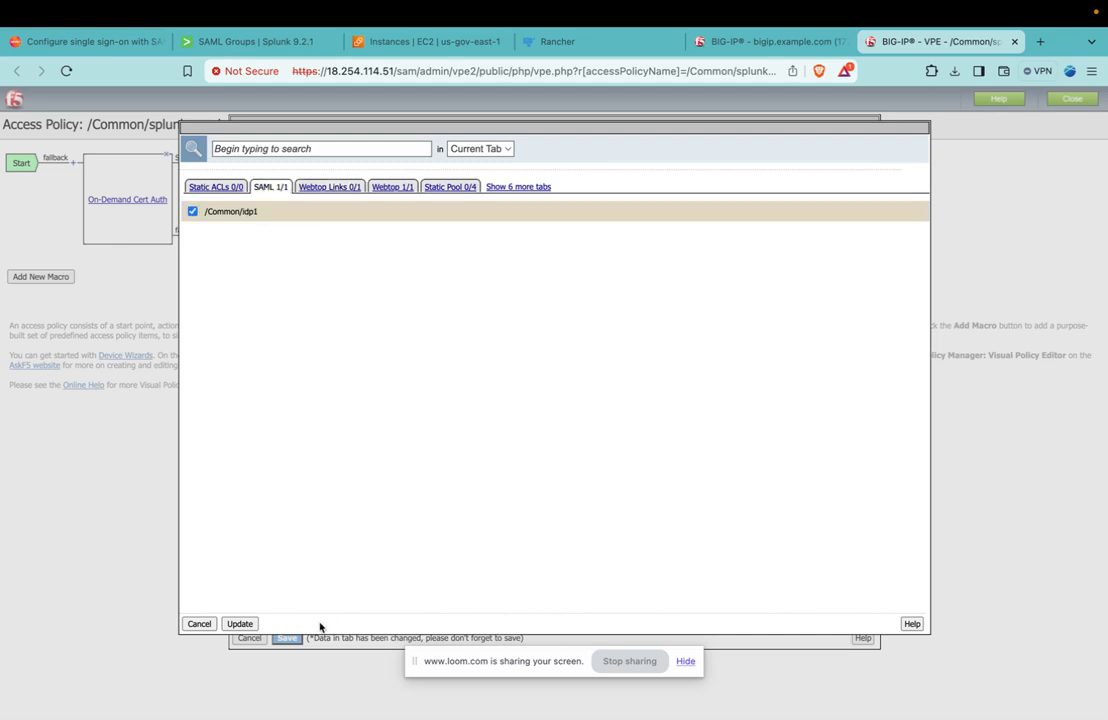
click(194, 212)
click(232, 213)
click(241, 623)
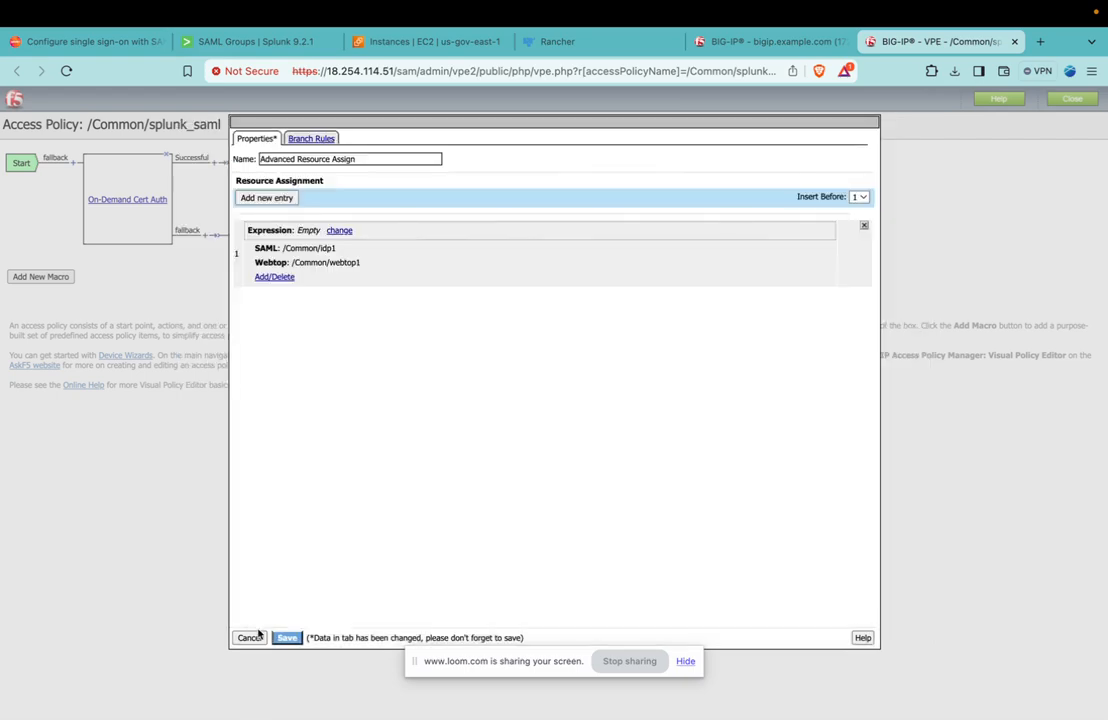
Save the Advanced Resource Assign action and apply the splunk_saml access policy.
click(287, 637)
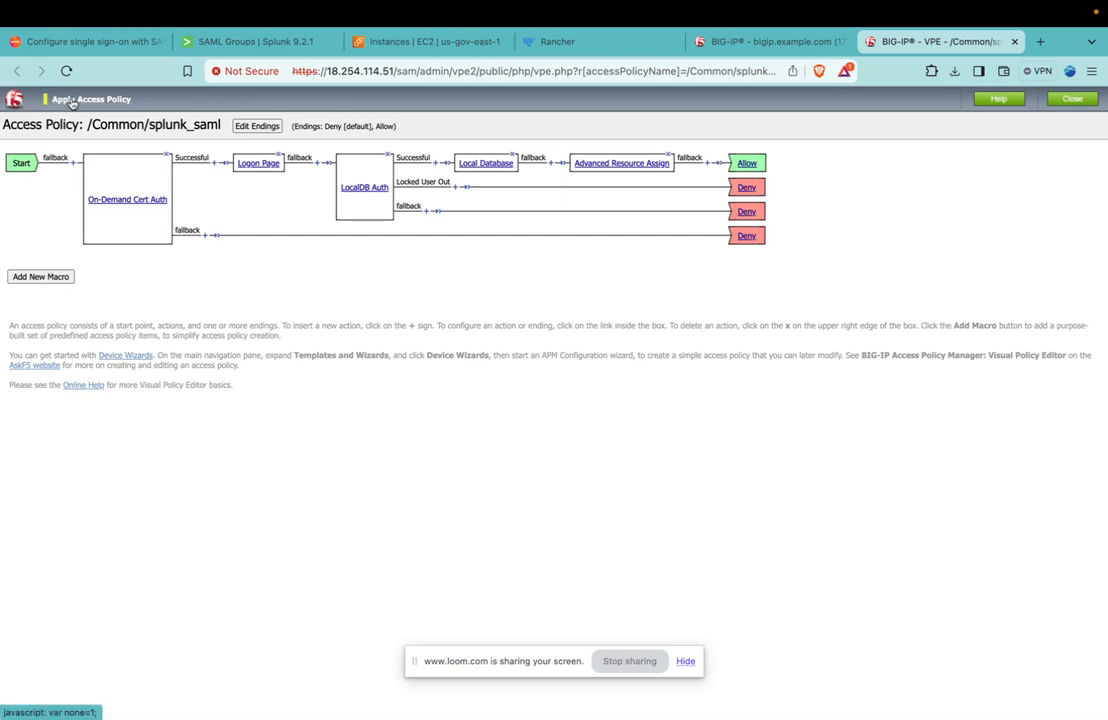
click(72, 101)
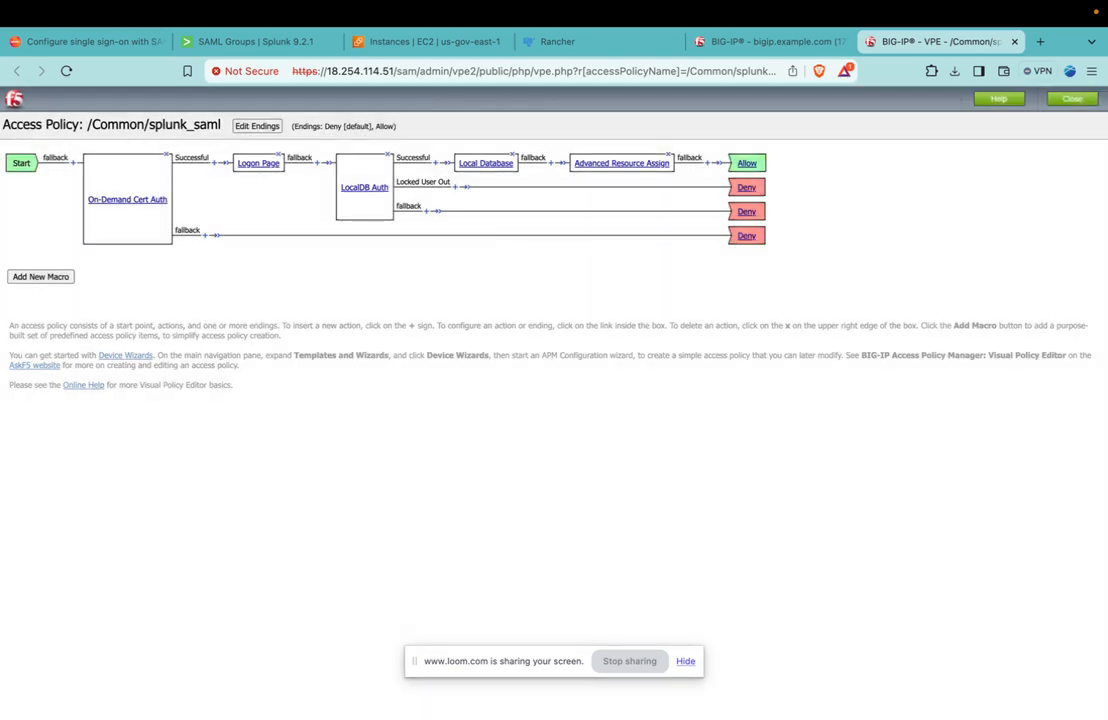
key(ctrl+Up)
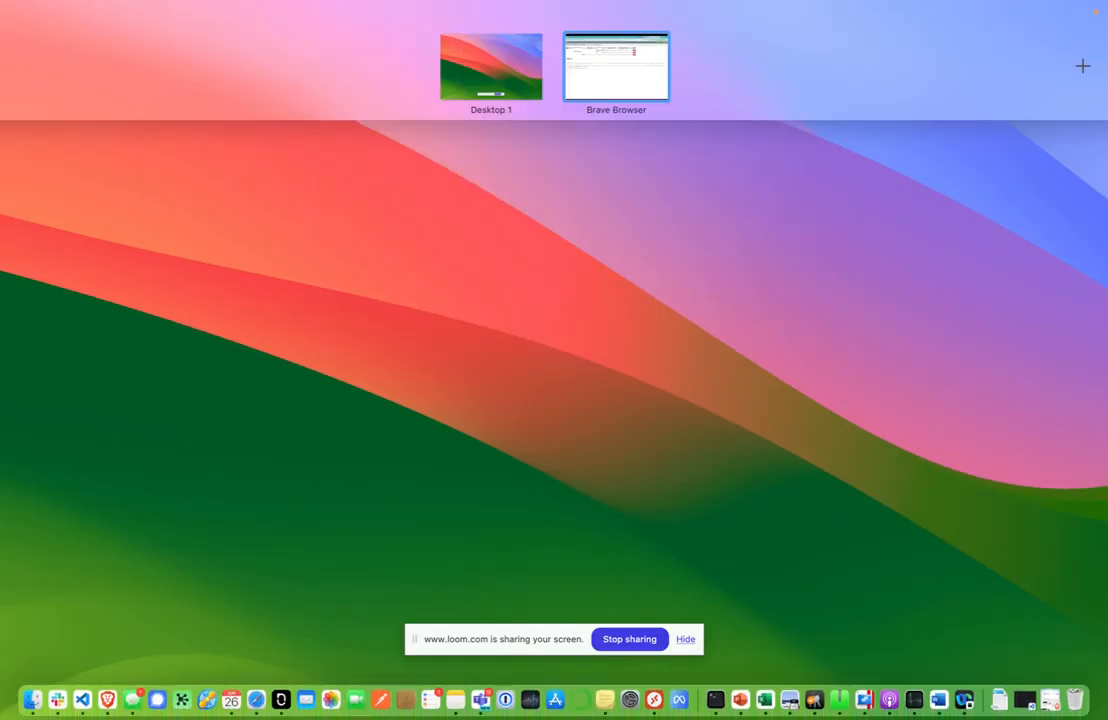
key(ctrl+Up)
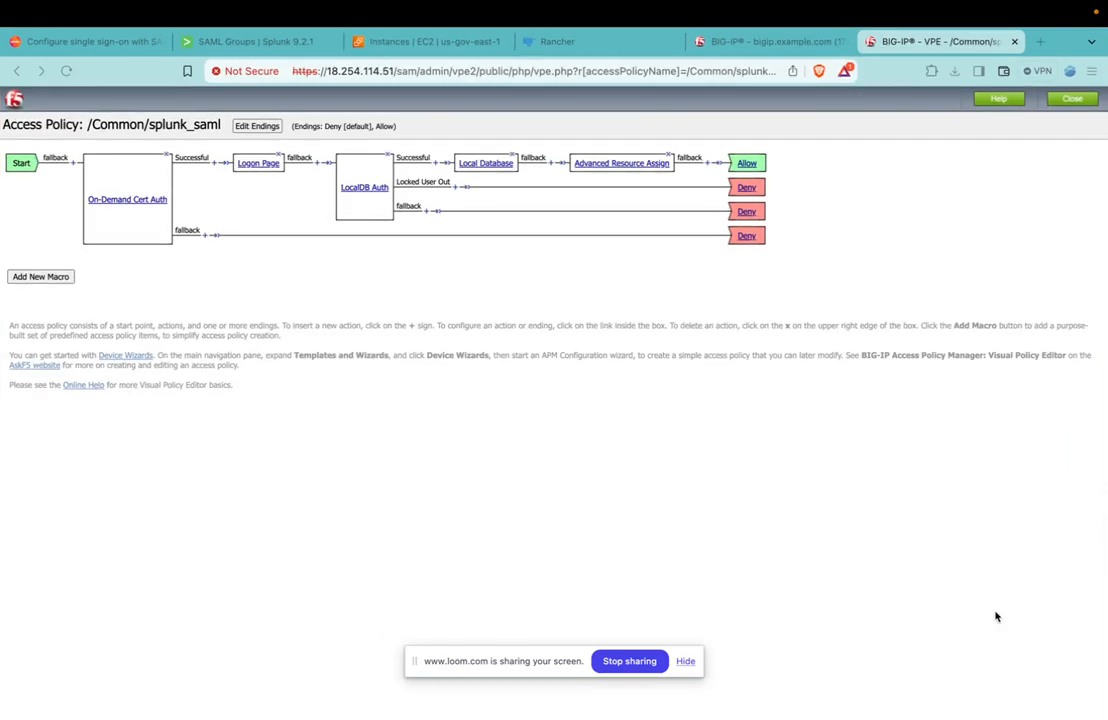
key(ctrl+Up)
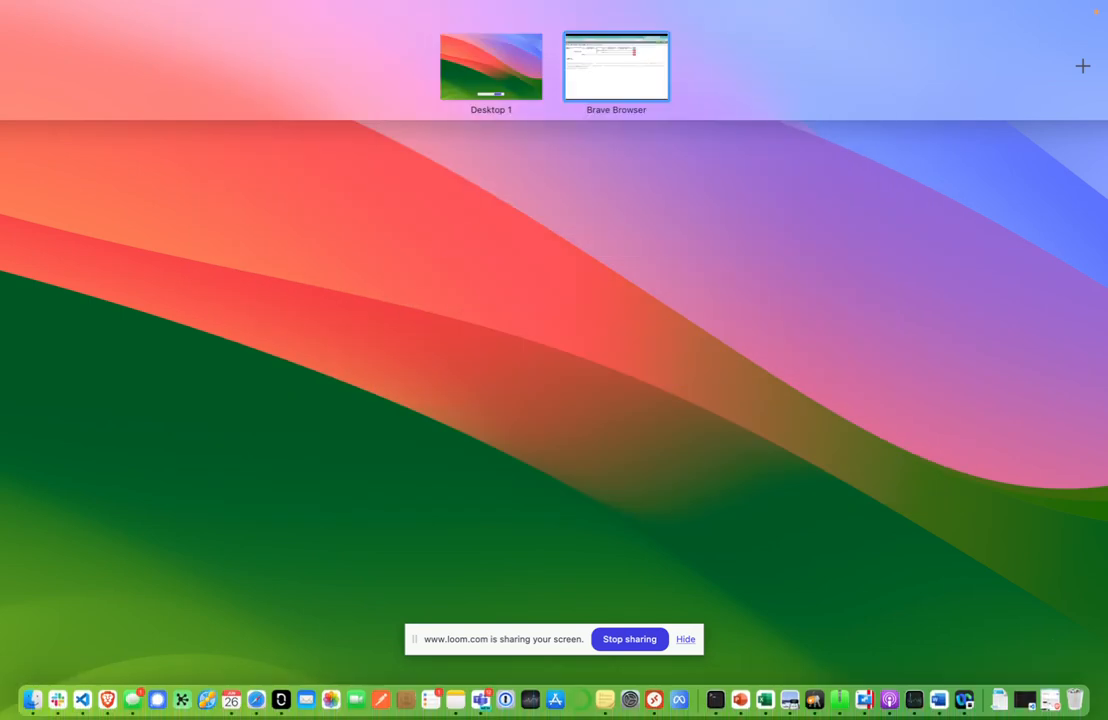
click(1050, 699)
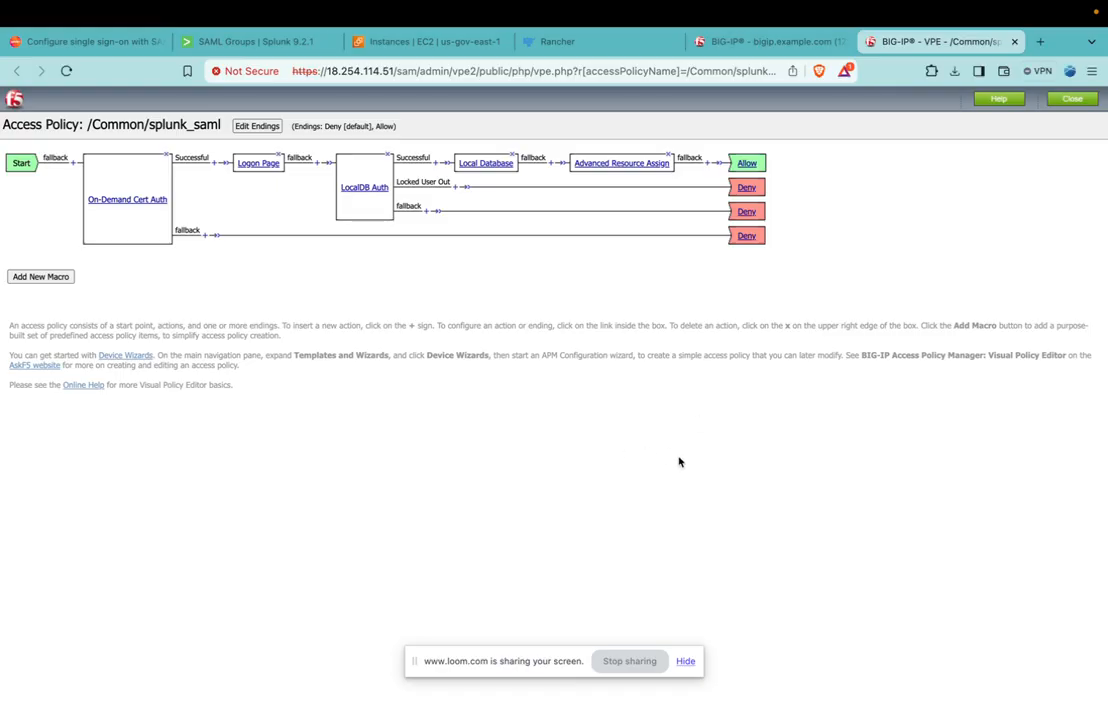
Load splunk.carbide.aws.j2rsolutions.com in a private browser window and authenticate to the identity provider with the WidePoint ECA 8 certificate.
key(super+shift+n)
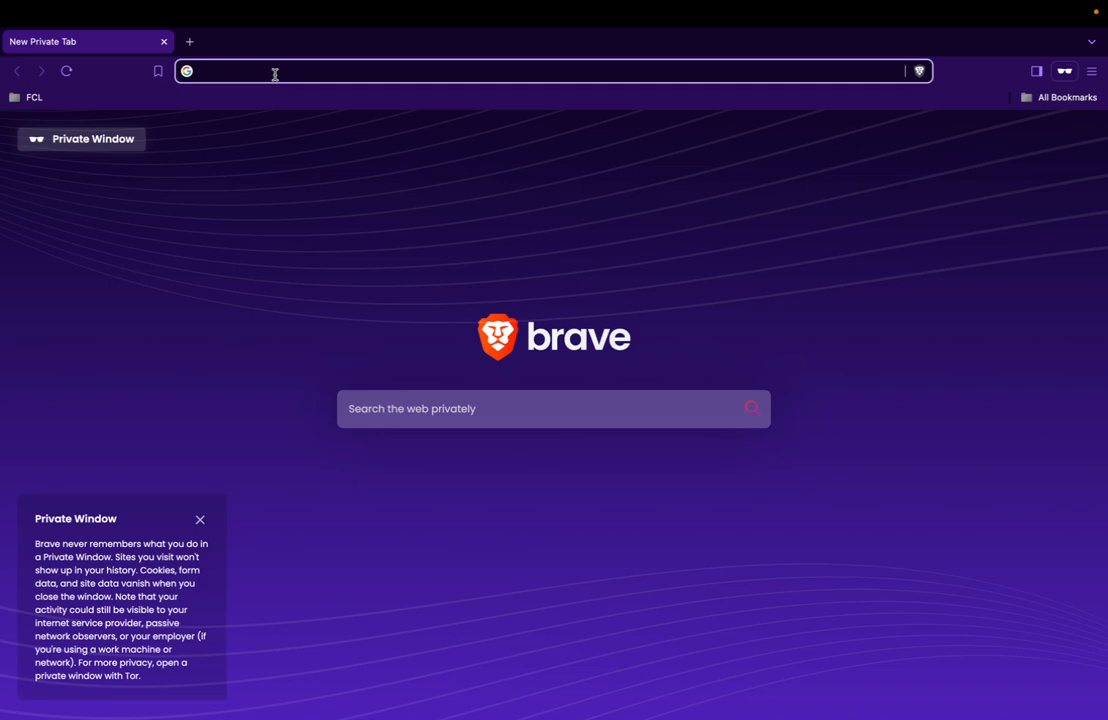
text(splunk.carbide.aws.j2rsolutions.com/en-US/)
key(Right)
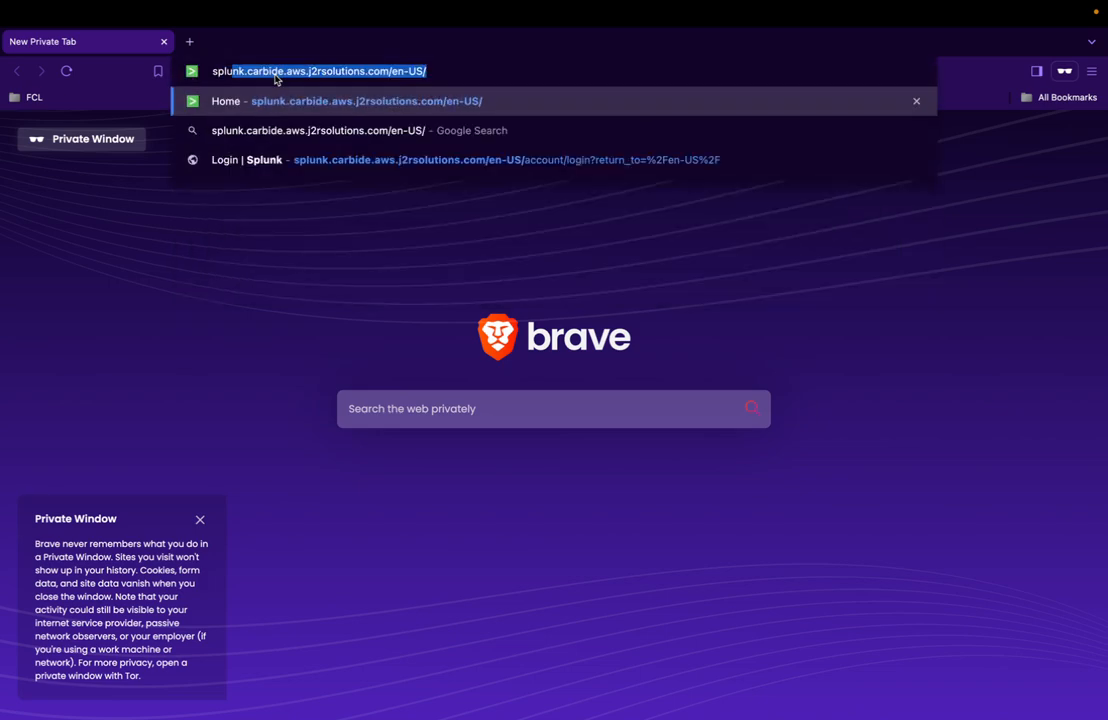
key(BackSpace)
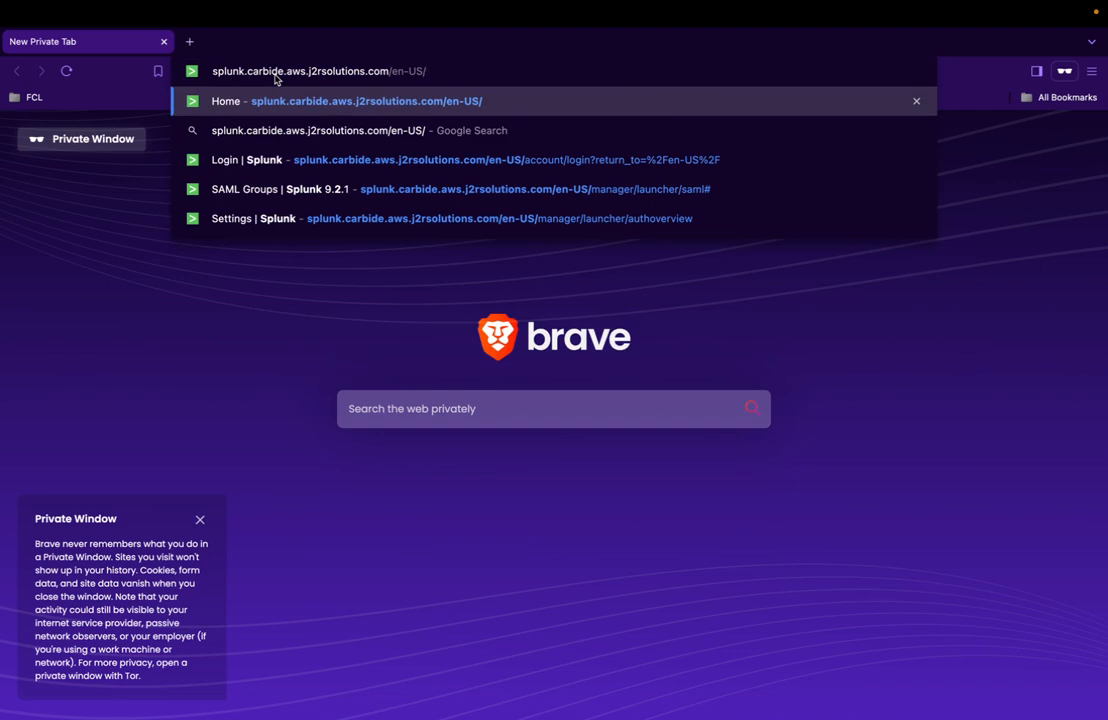
key(Return)
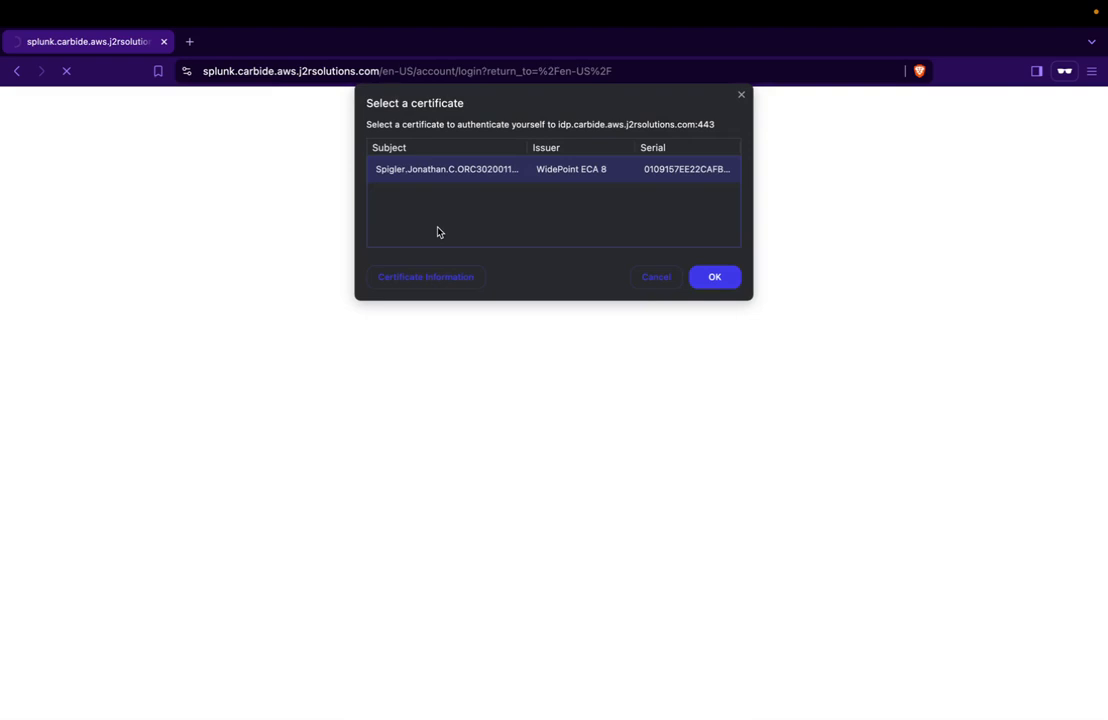
click(718, 282)
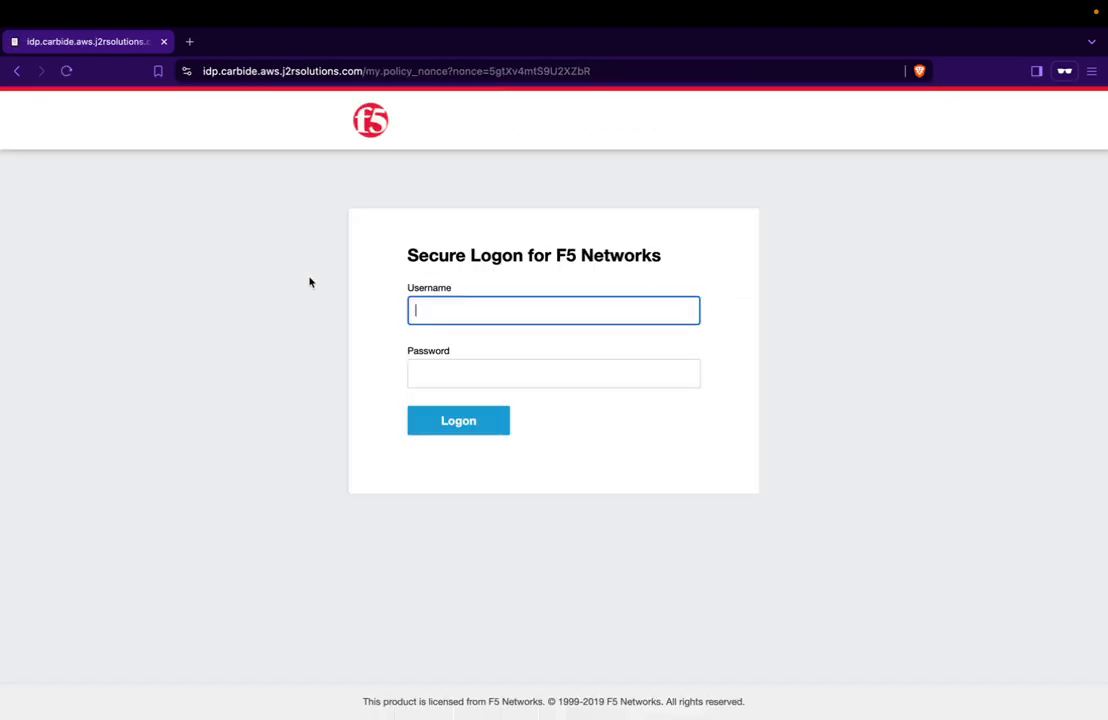
Log on at the F5 identity provider page with the account's username and password.
click(247, 70)
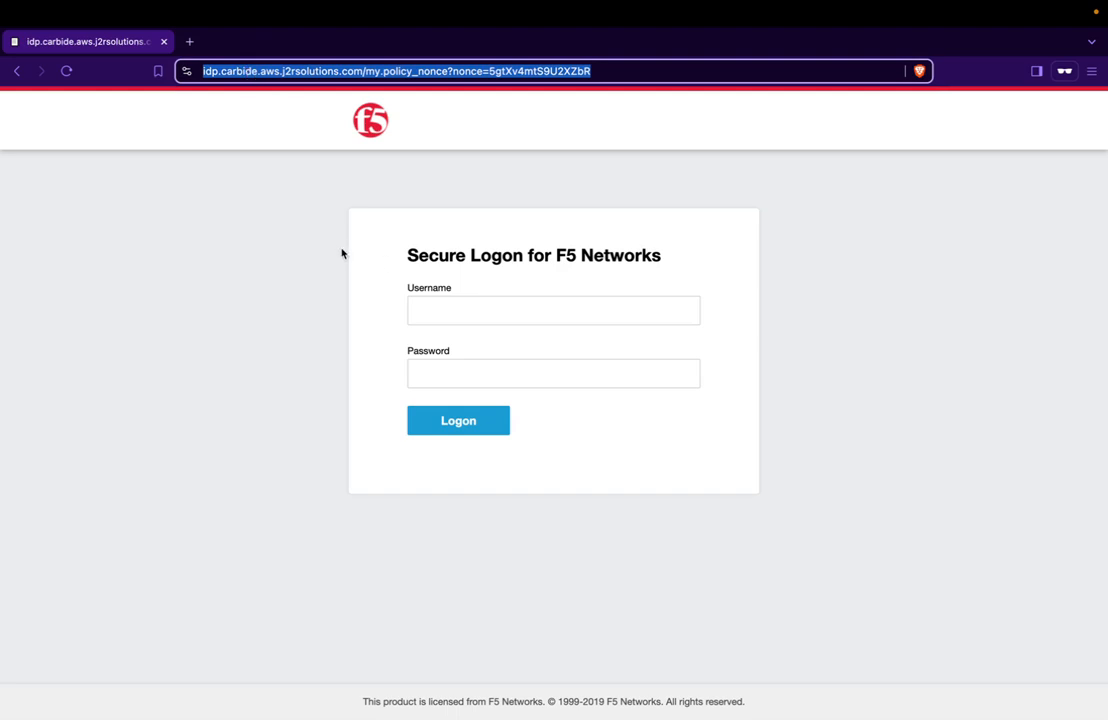
click(486, 318)
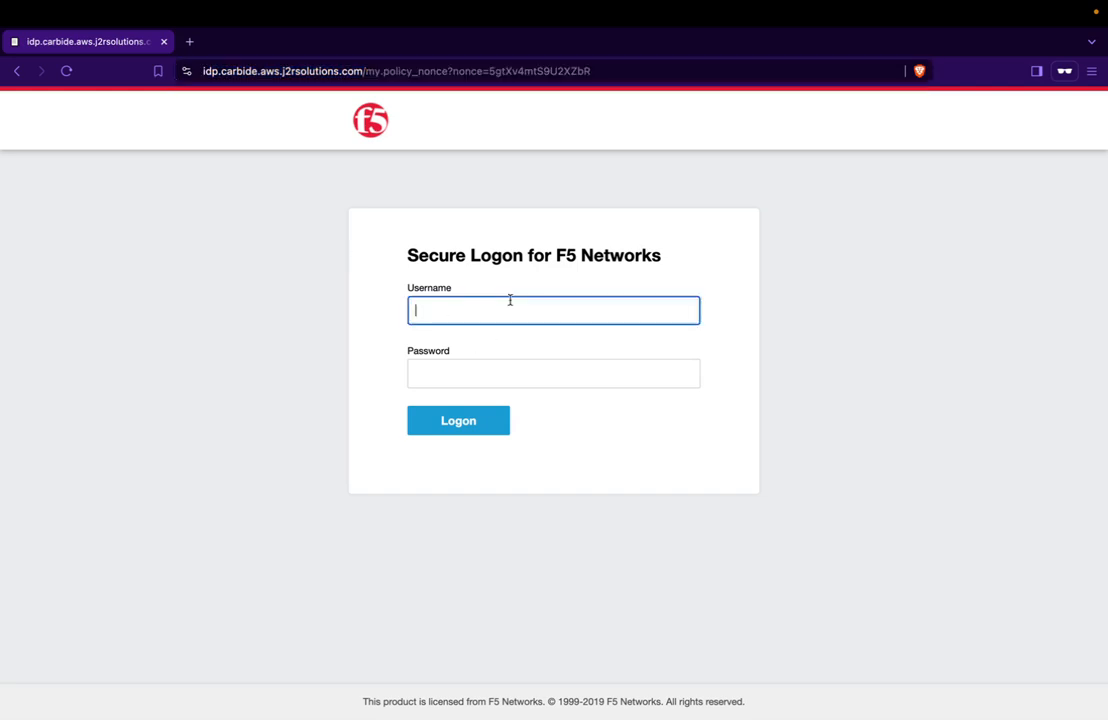
text(jonathan)
key(Tab)
text(*************)
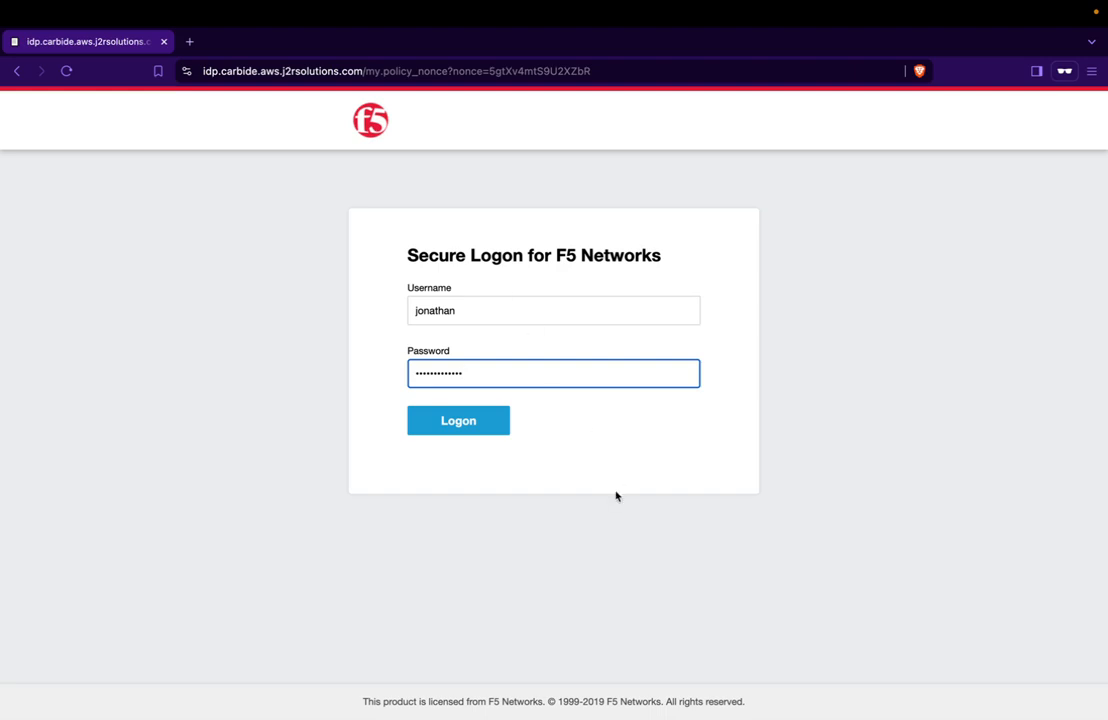
click(451, 421)
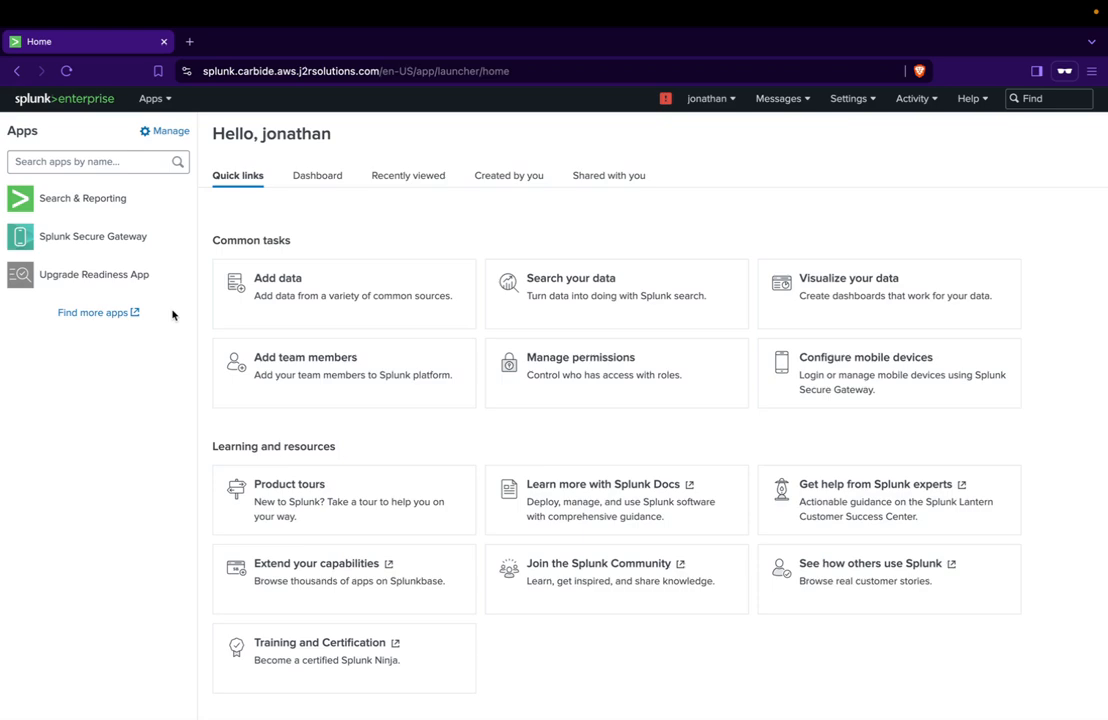
Open Splunk's Roles list to check that the signed-in account has access to role administration.
click(857, 101)
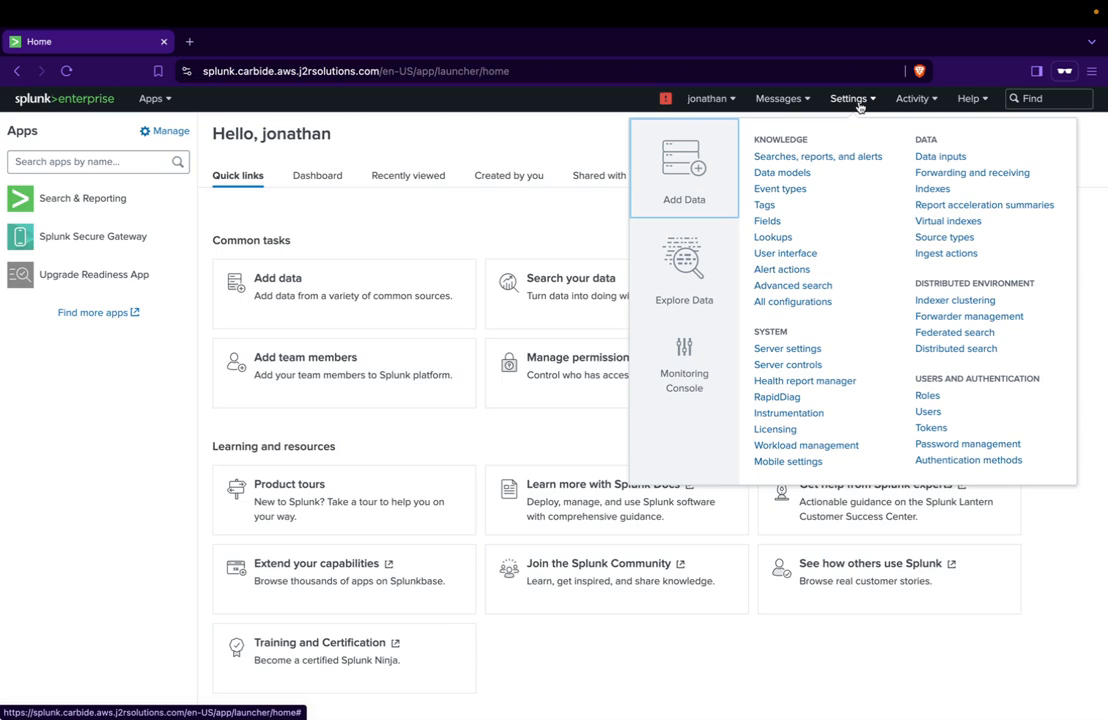
click(940, 400)
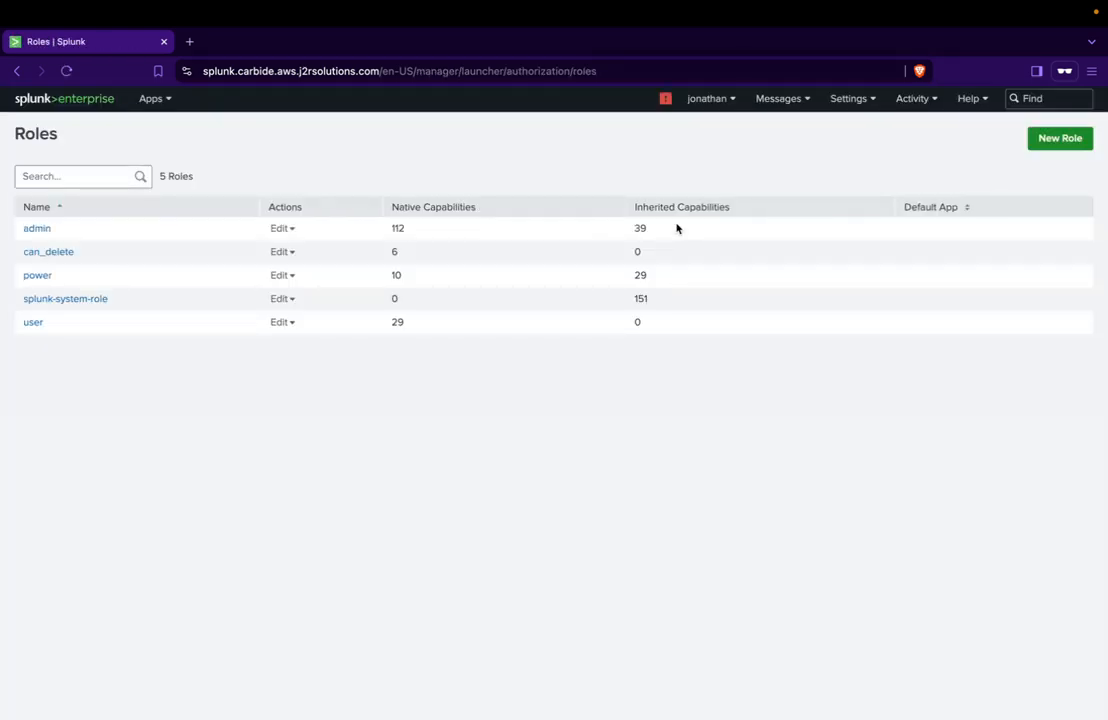
mouse_move(167, 75)
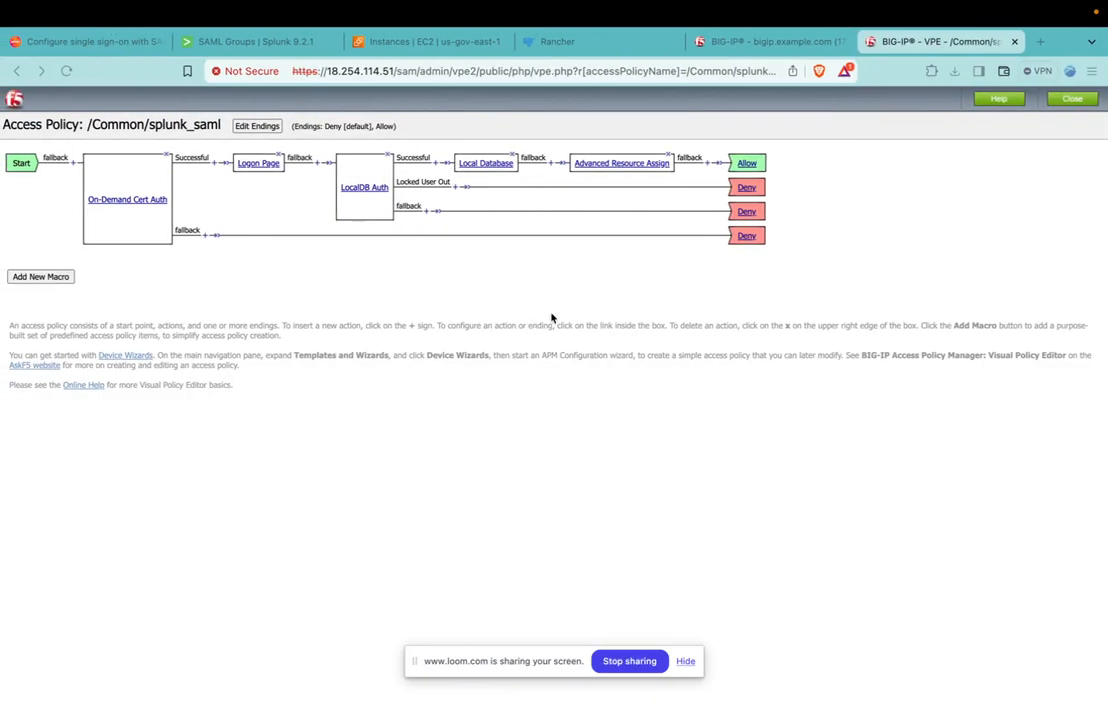
Switch back to the BIG-IP console and open the properties of the splunk webtop link.
click(742, 44)
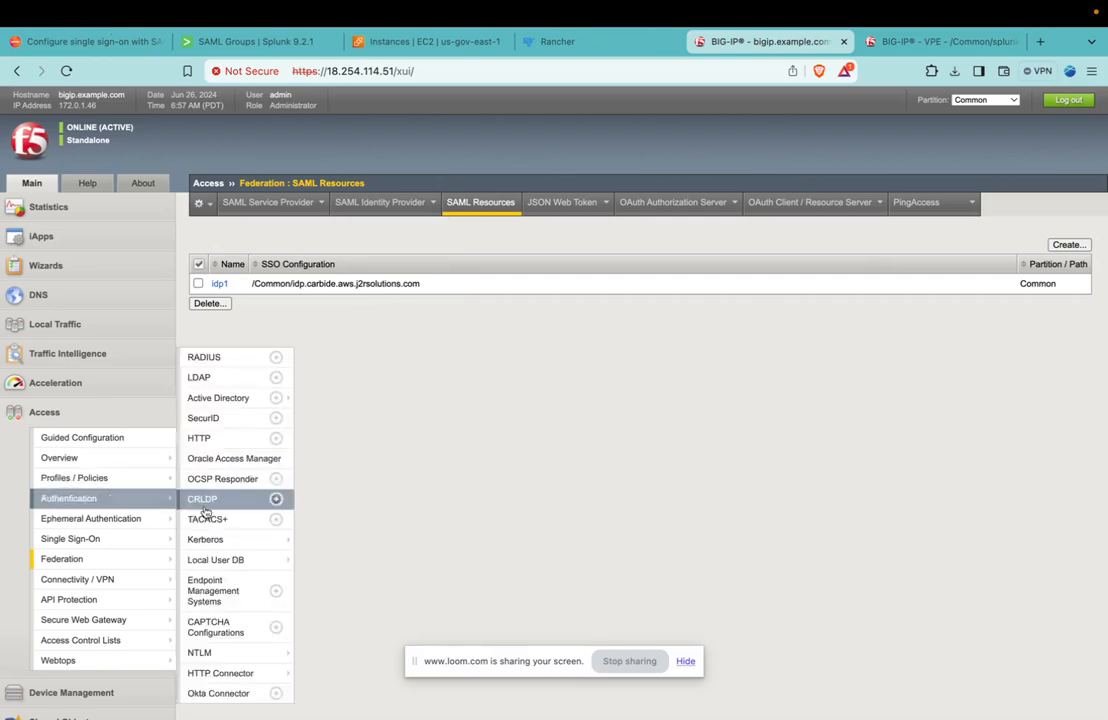
mouse_move(78, 566)
mouse_move(56, 590)
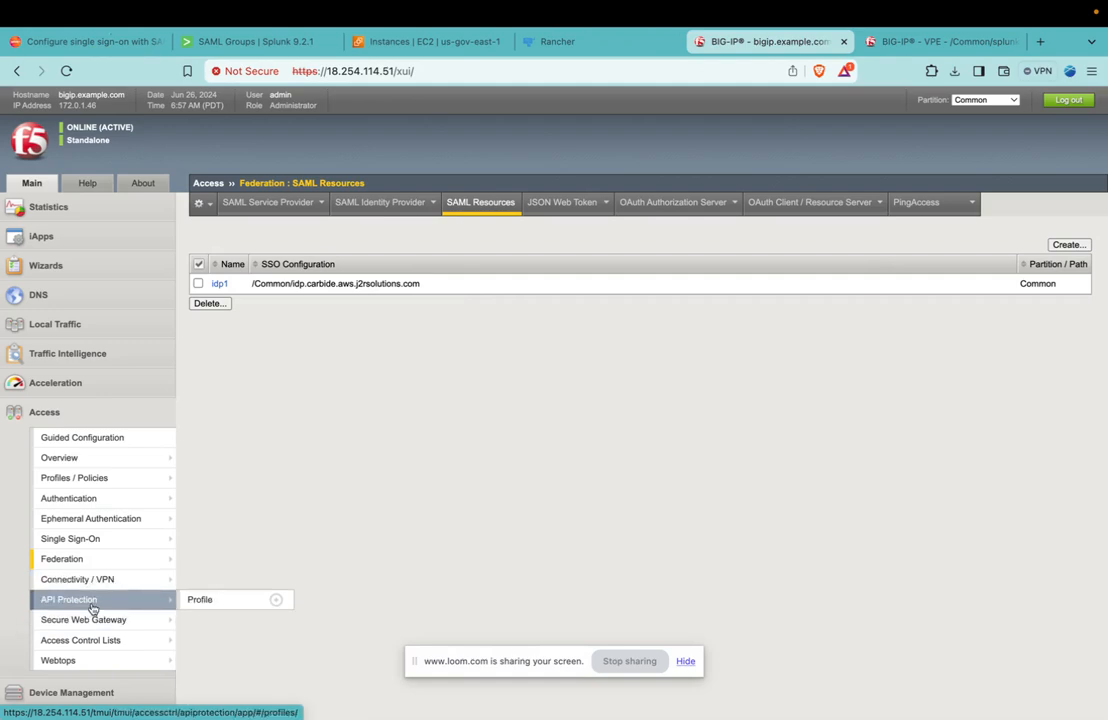
mouse_move(96, 518)
mouse_move(172, 664)
click(220, 653)
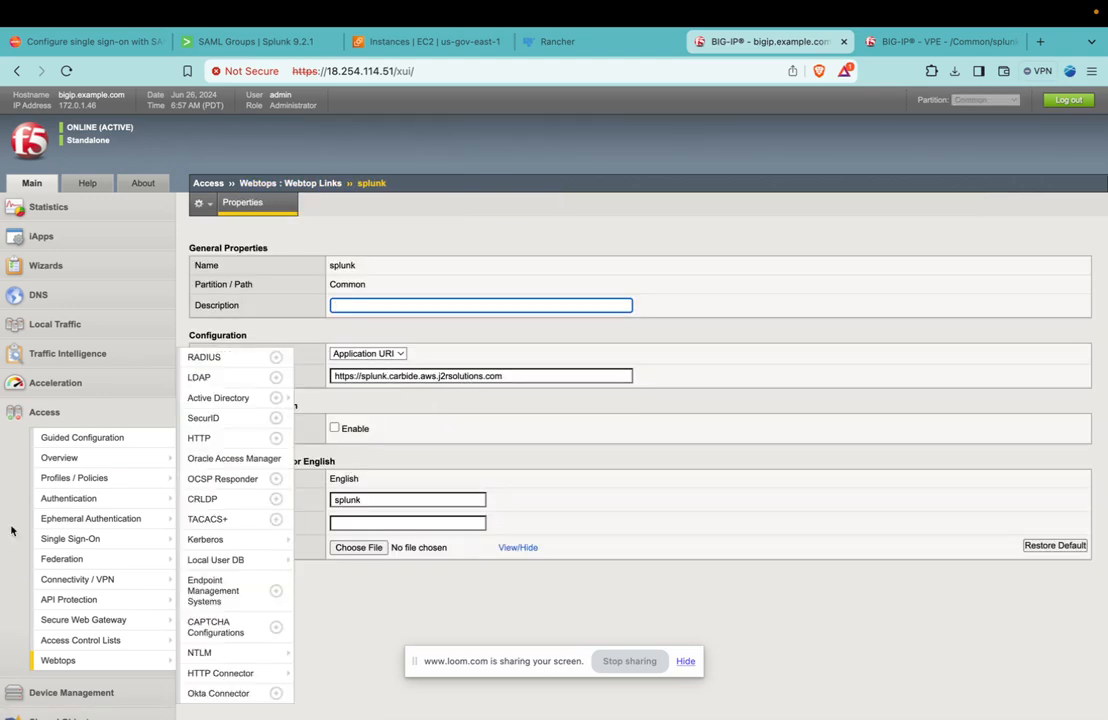
Open the per-session policy of the splunk_saml access profile for editing and open its Advanced Resource Assign action.
mouse_move(97, 464)
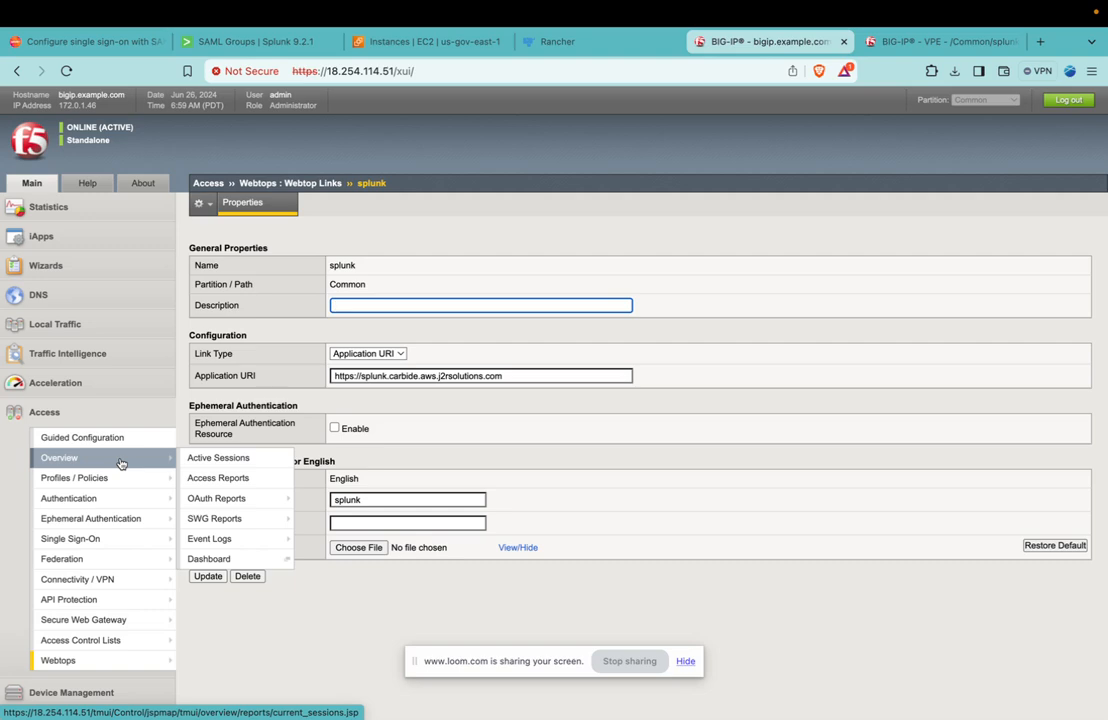
click(448, 461)
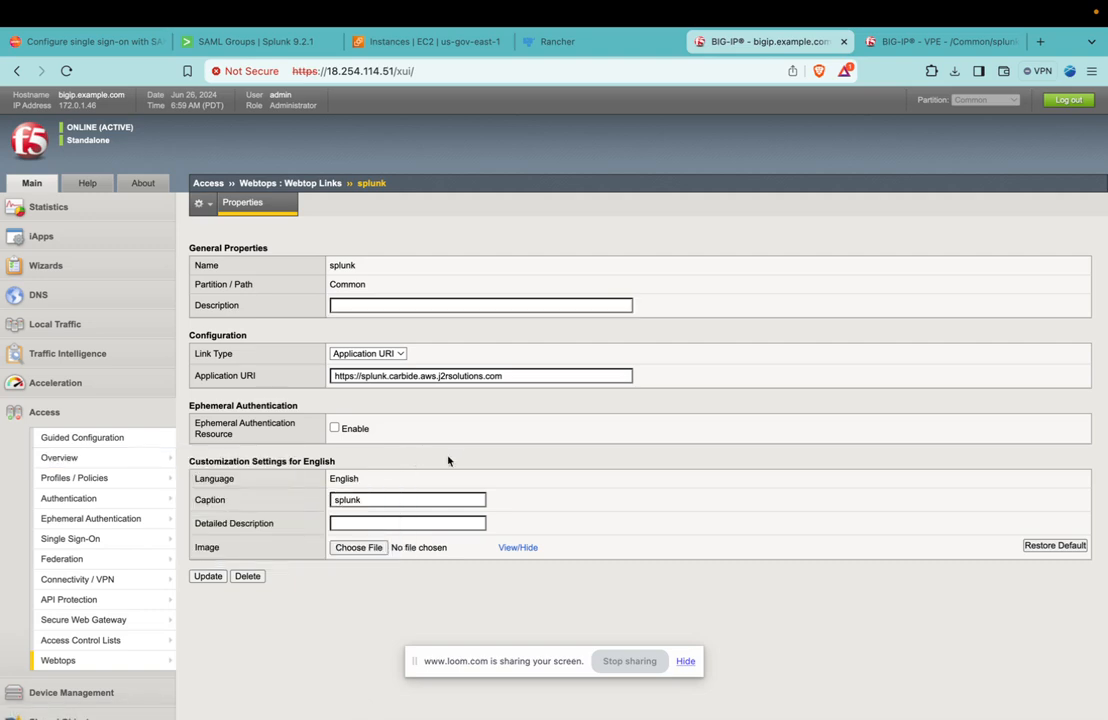
mouse_move(100, 478)
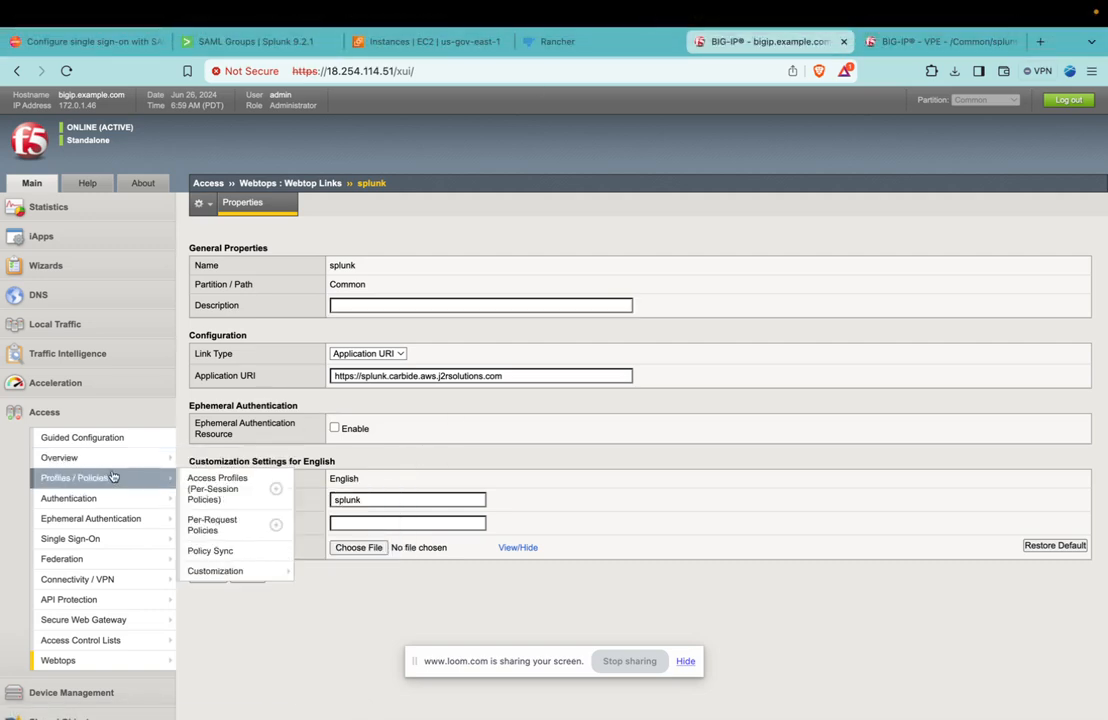
click(193, 486)
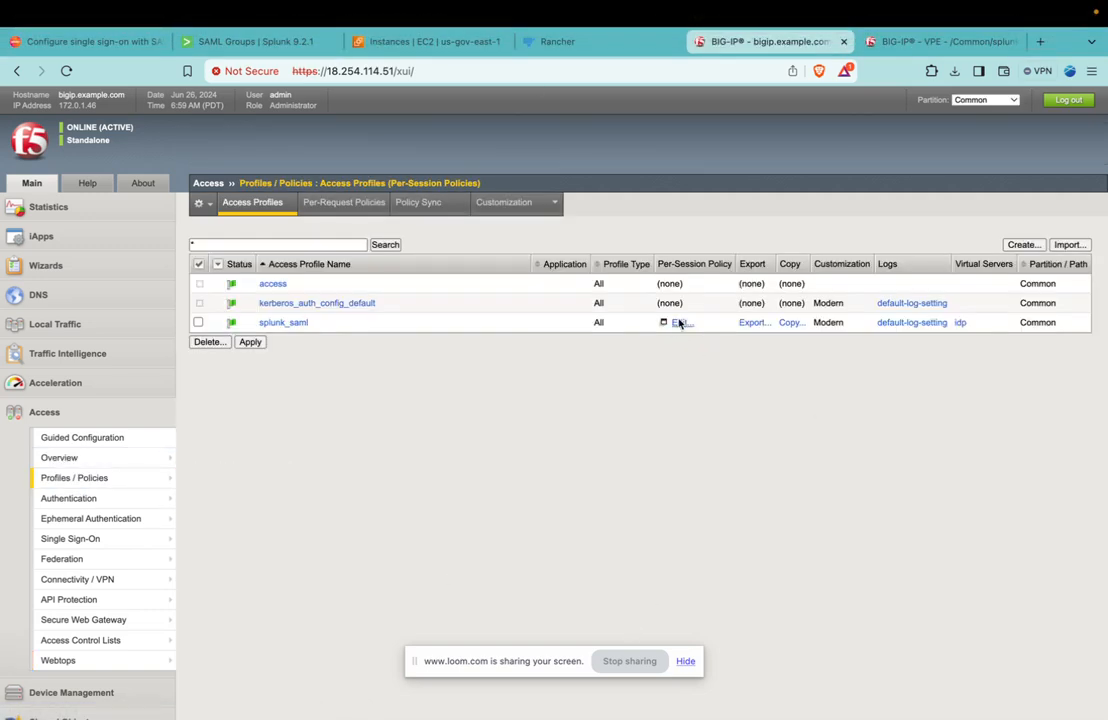
click(679, 323)
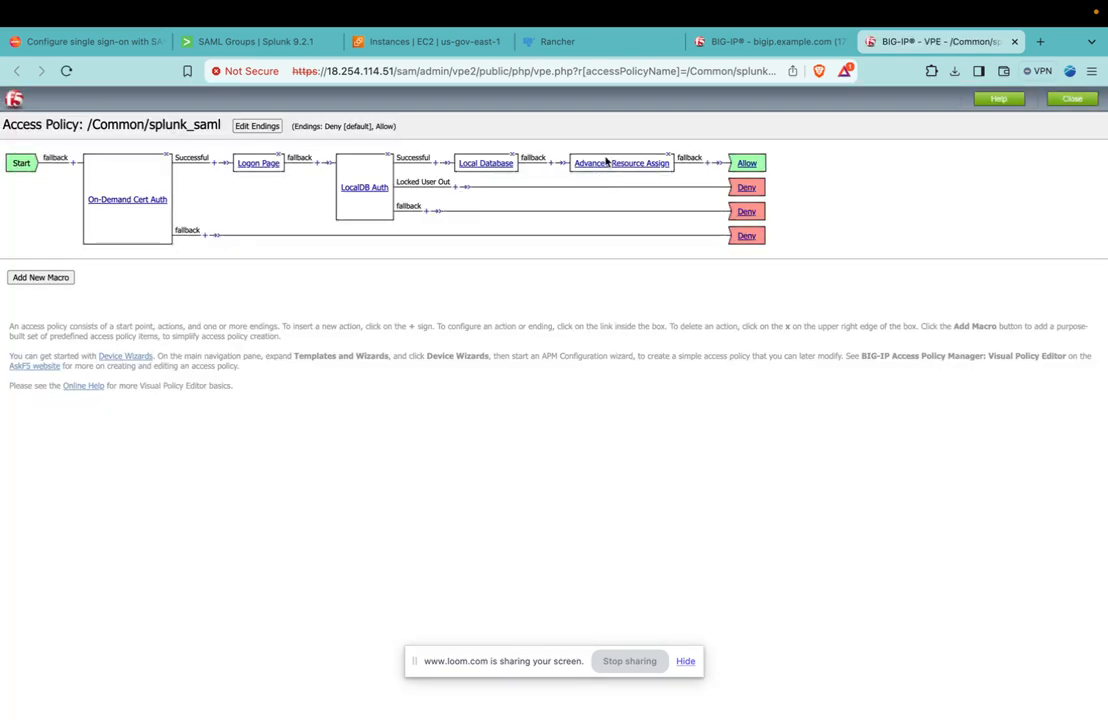
click(595, 172)
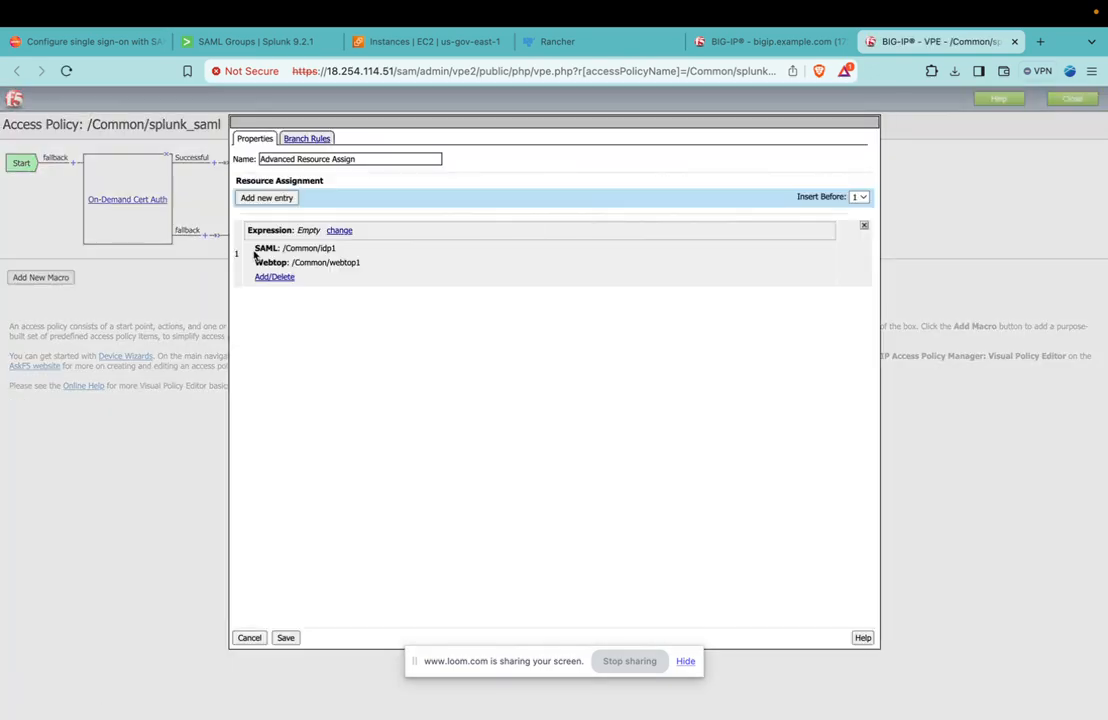
Add the /Common/splunk webtop link to the Advanced Resource Assign entry and save the action.
click(272, 278)
click(333, 187)
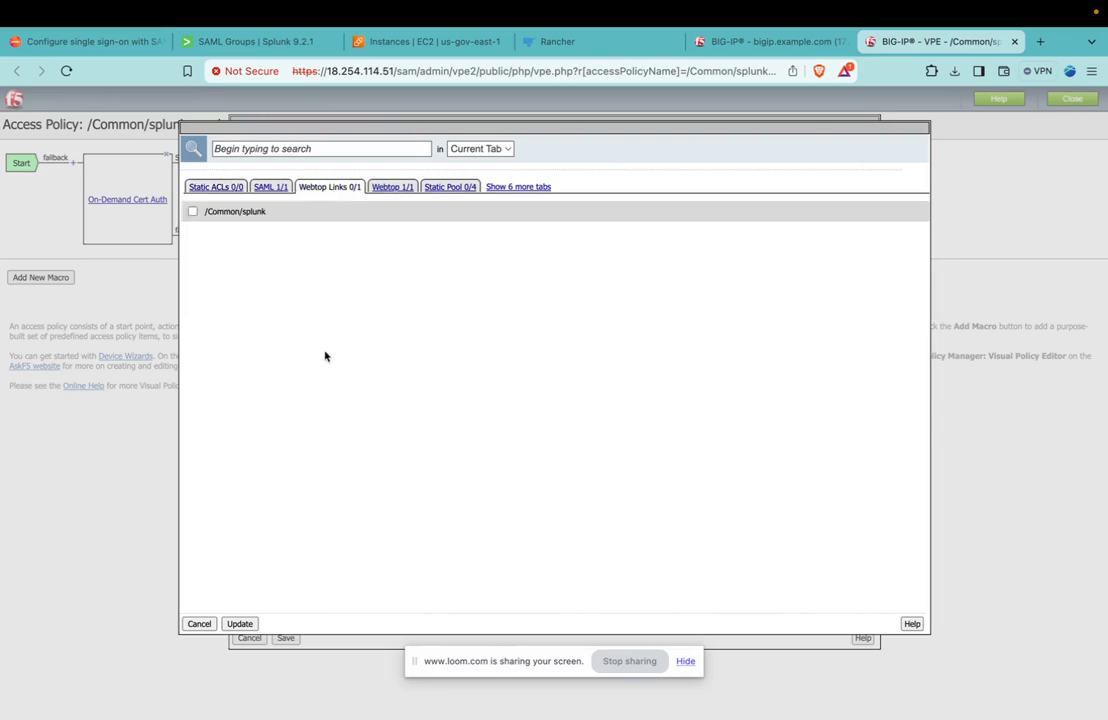
click(193, 211)
click(240, 623)
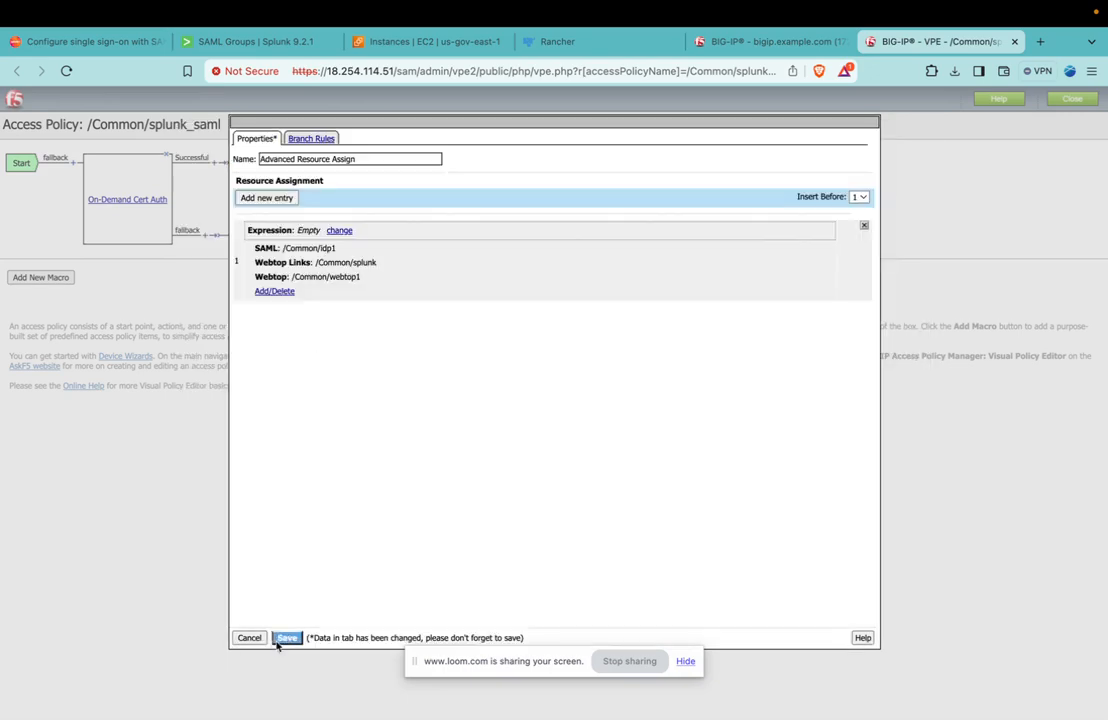
click(278, 640)
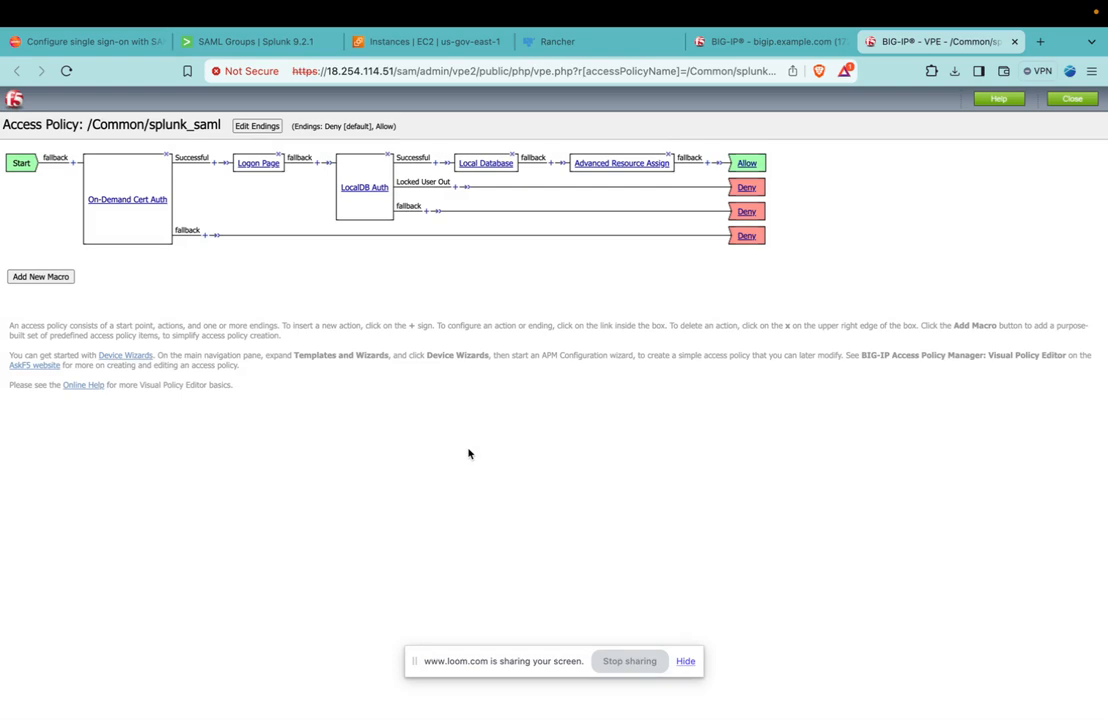
Load idp.carbide.aws.j2rsolutions.com in a new private browser window and confirm the client certificate.
key(super+shift+n)
text(i)
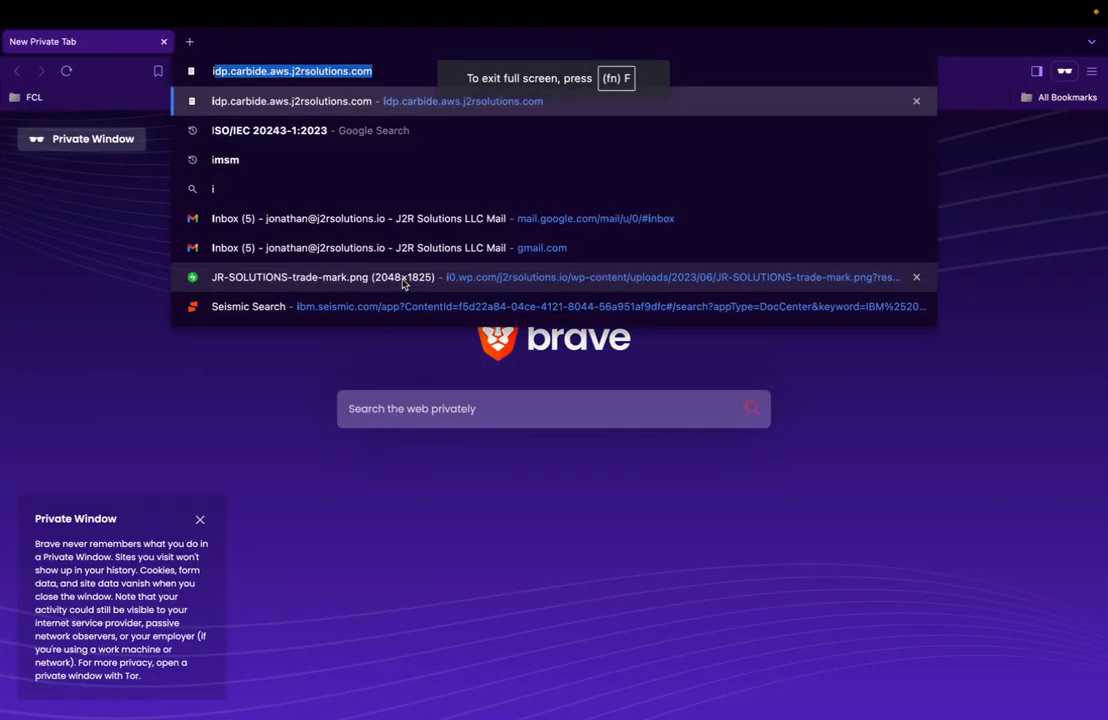
key(Return)
click(715, 276)
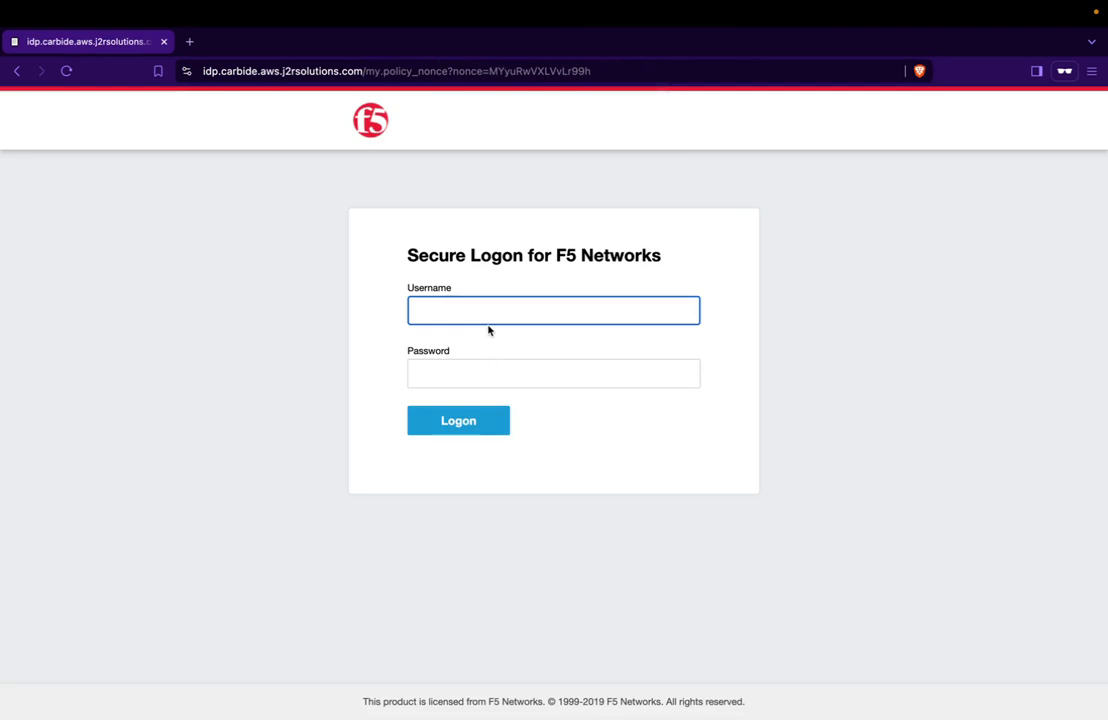
Log on at the F5 page with the account's username and password, and launch the splunk link from the webtop.
text(jonathan)
key(Tab)
text(•••••••)
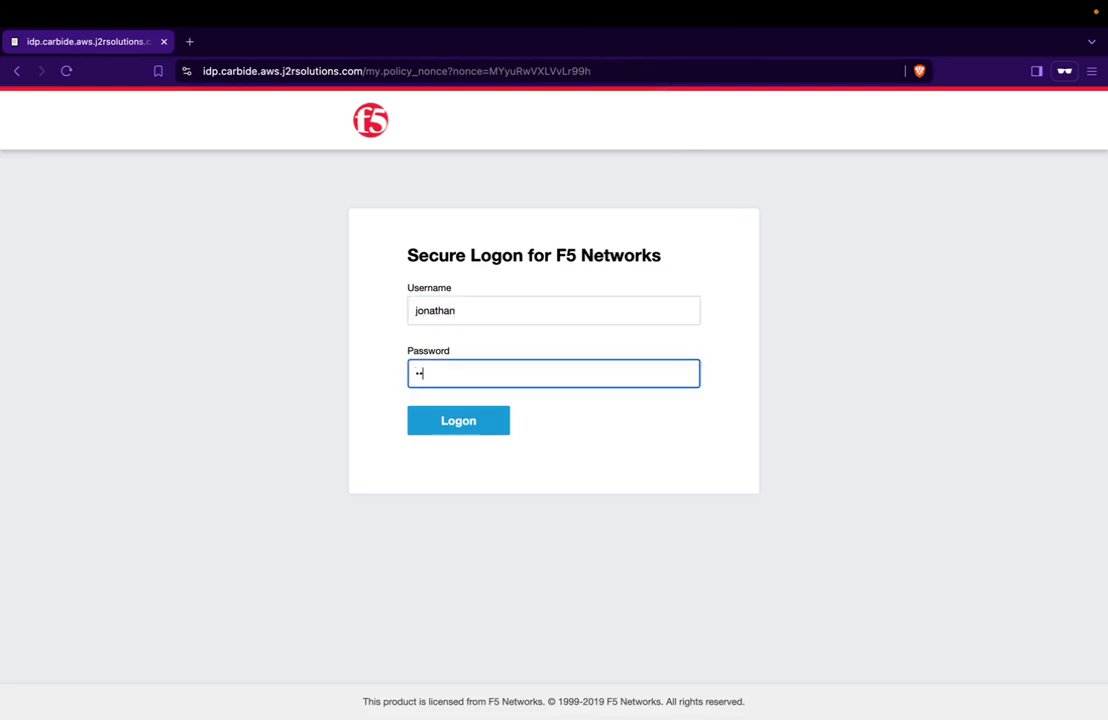
text(•••••)
key(Return)
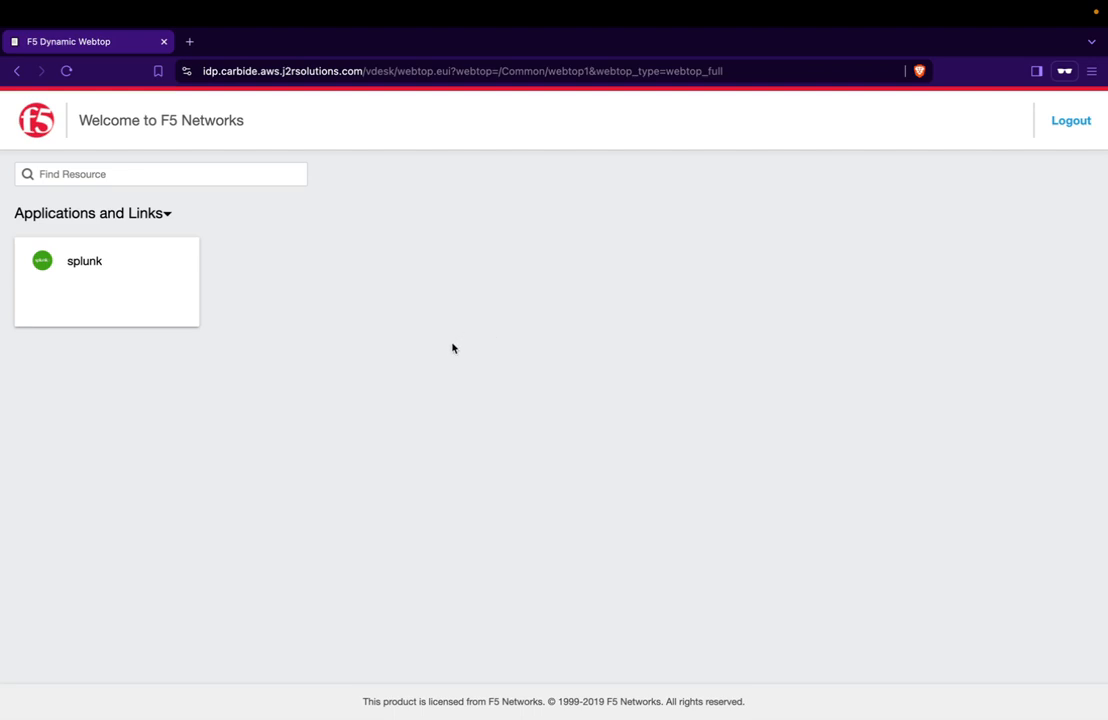
click(119, 277)
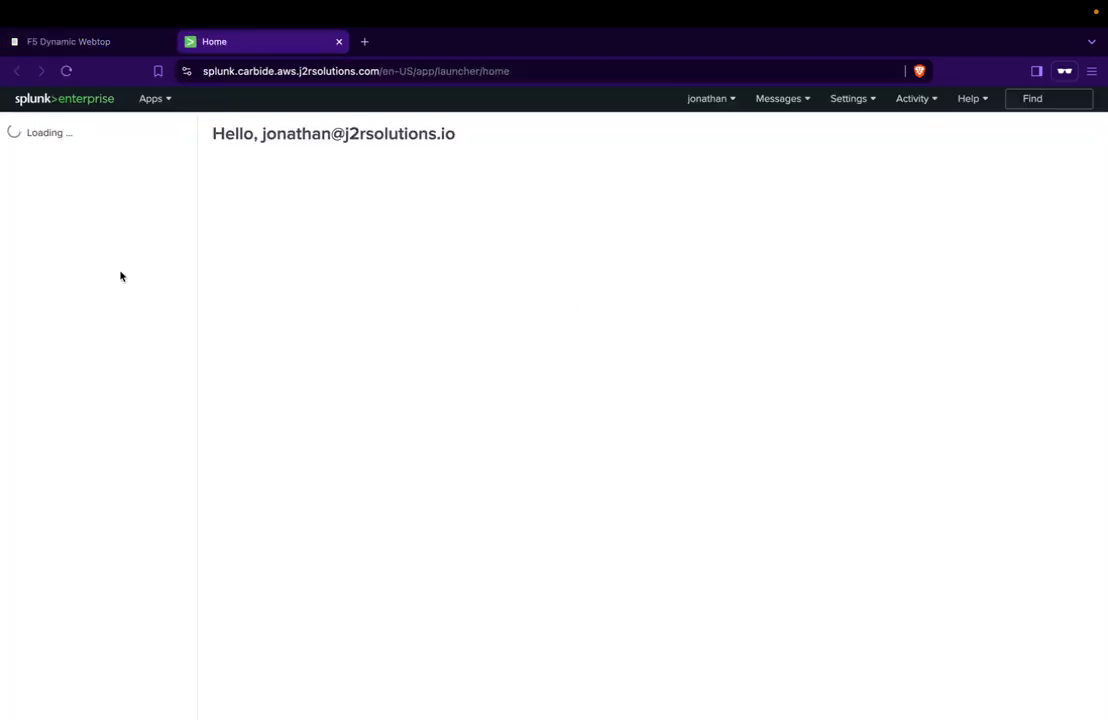